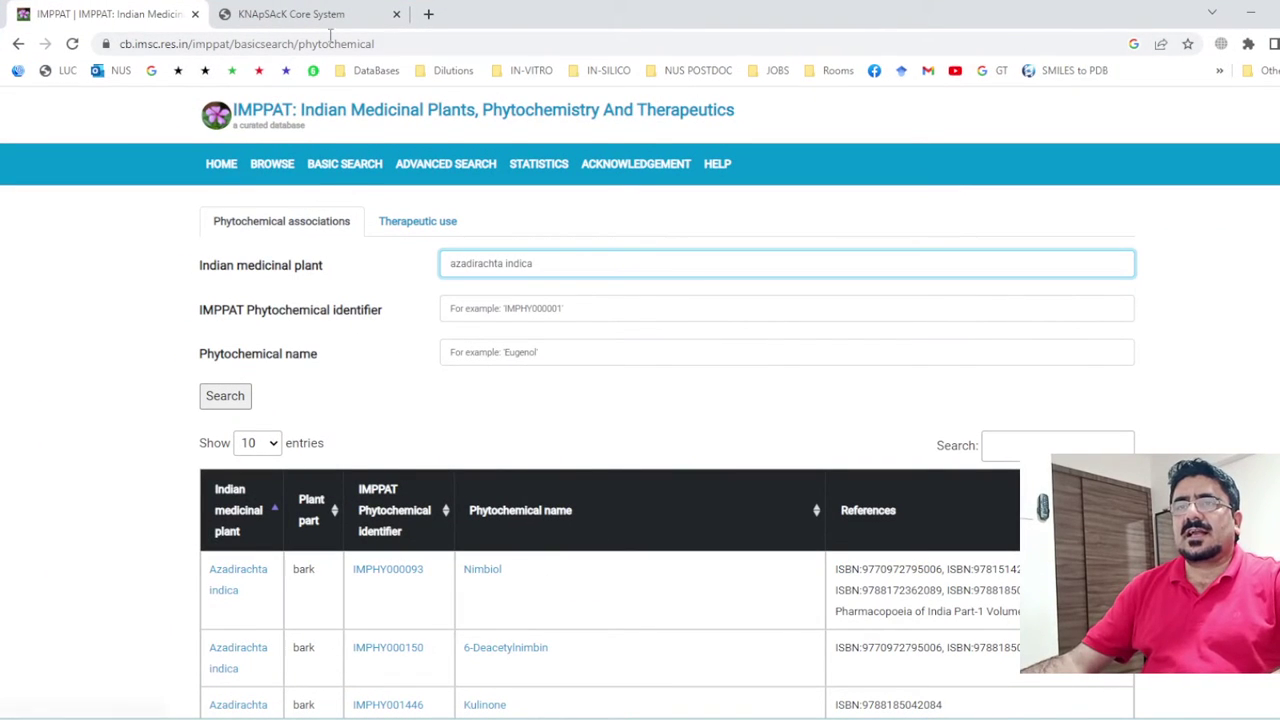
Open a new browser tab beside the IMPPAT and KNApSAcK results
click(429, 14)
Search Google for 'imppat database' and open the IMPPAT site from the results
click(151, 70)
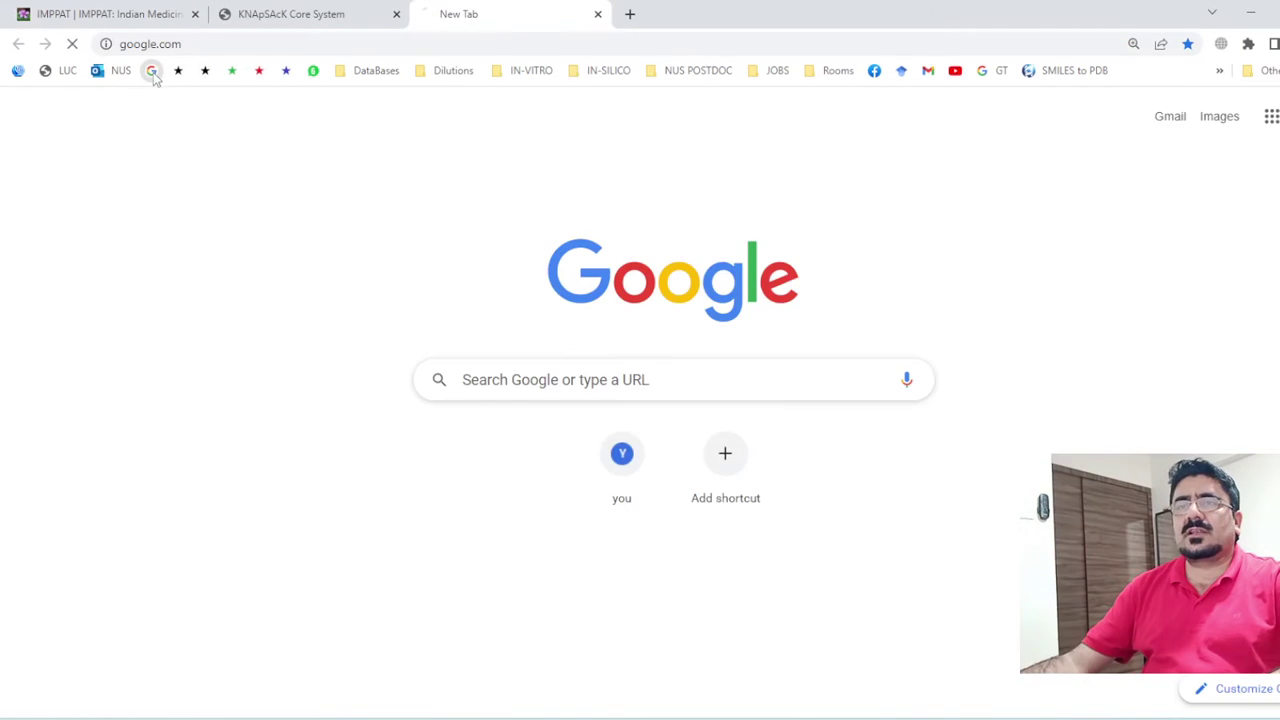
click(487, 301)
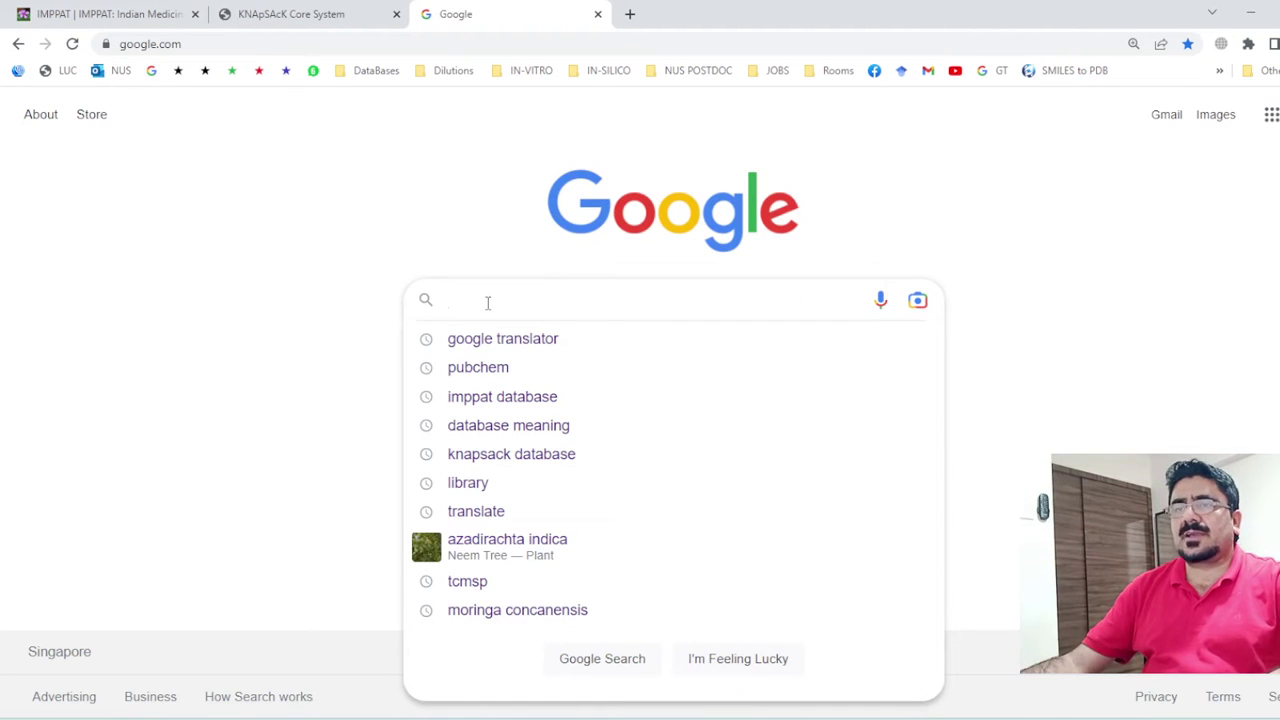
text(im)
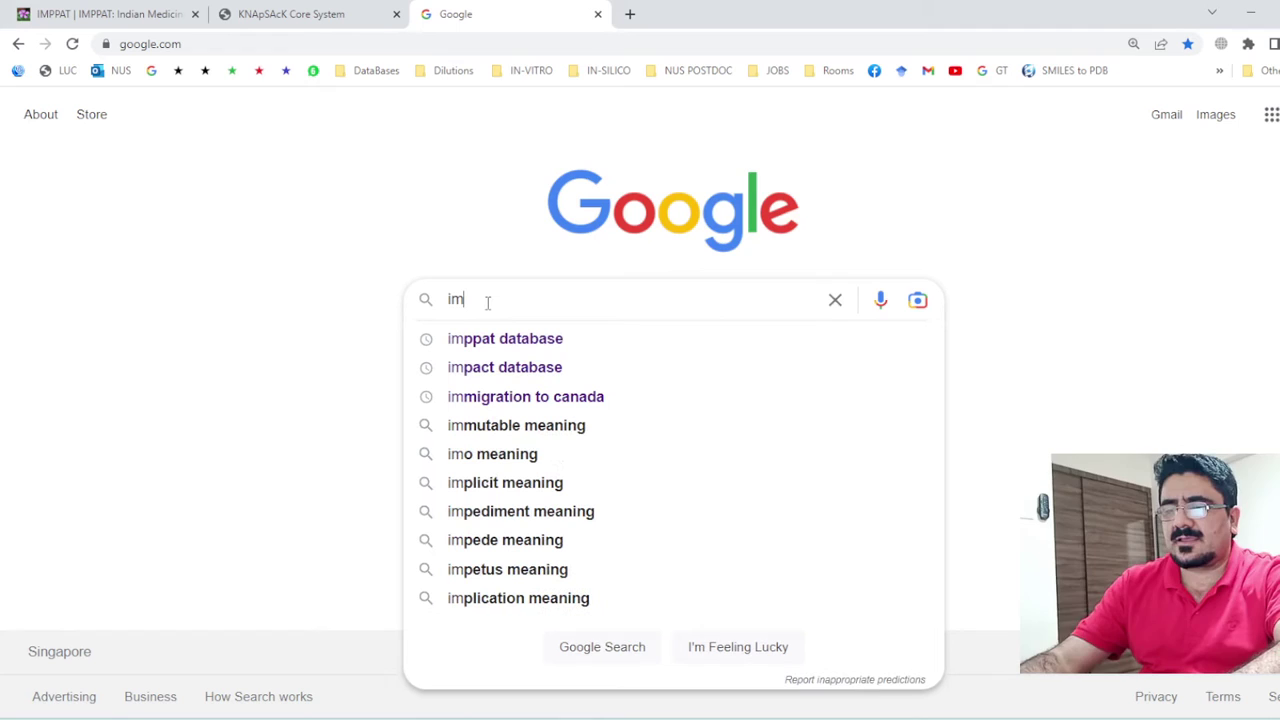
text(p)
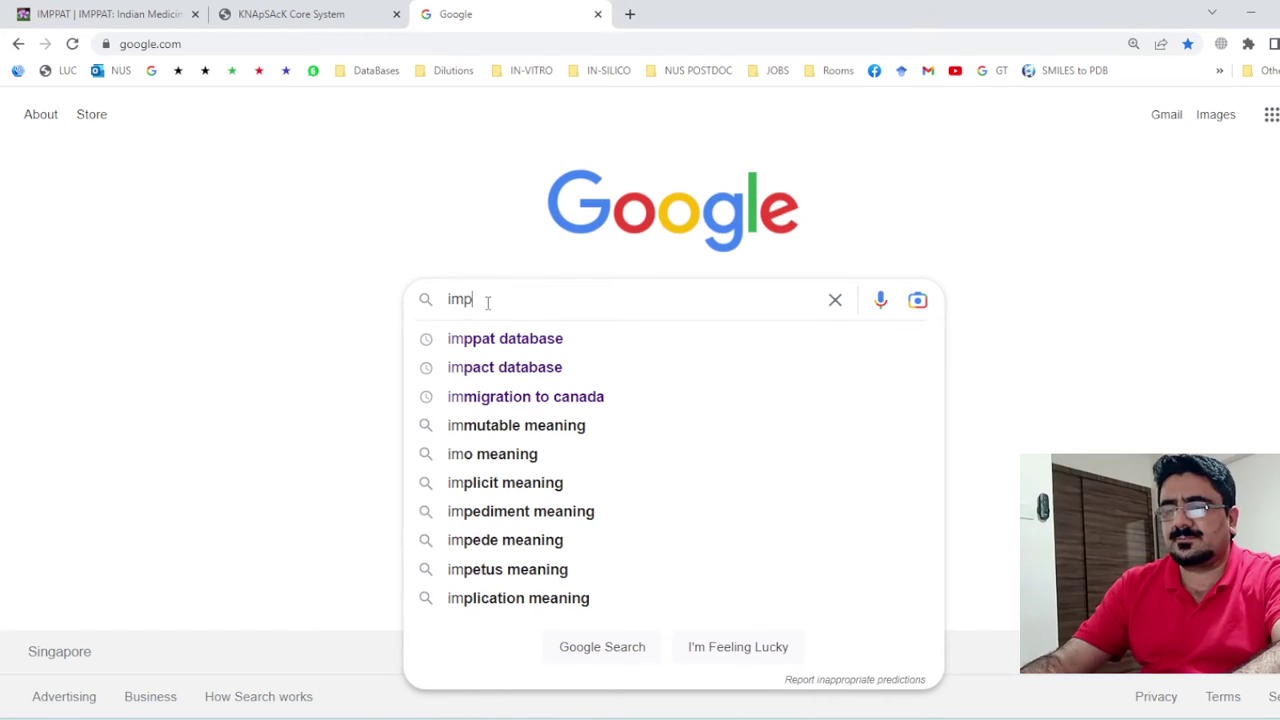
text(pat)
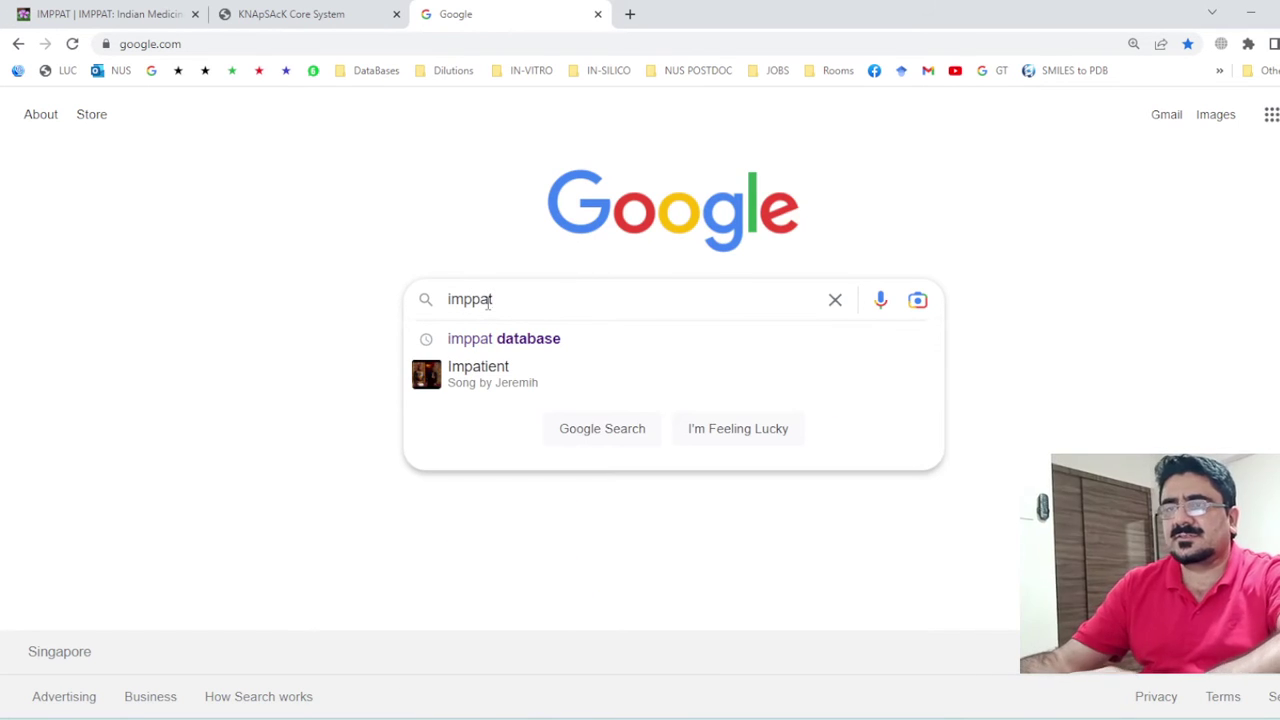
click(530, 342)
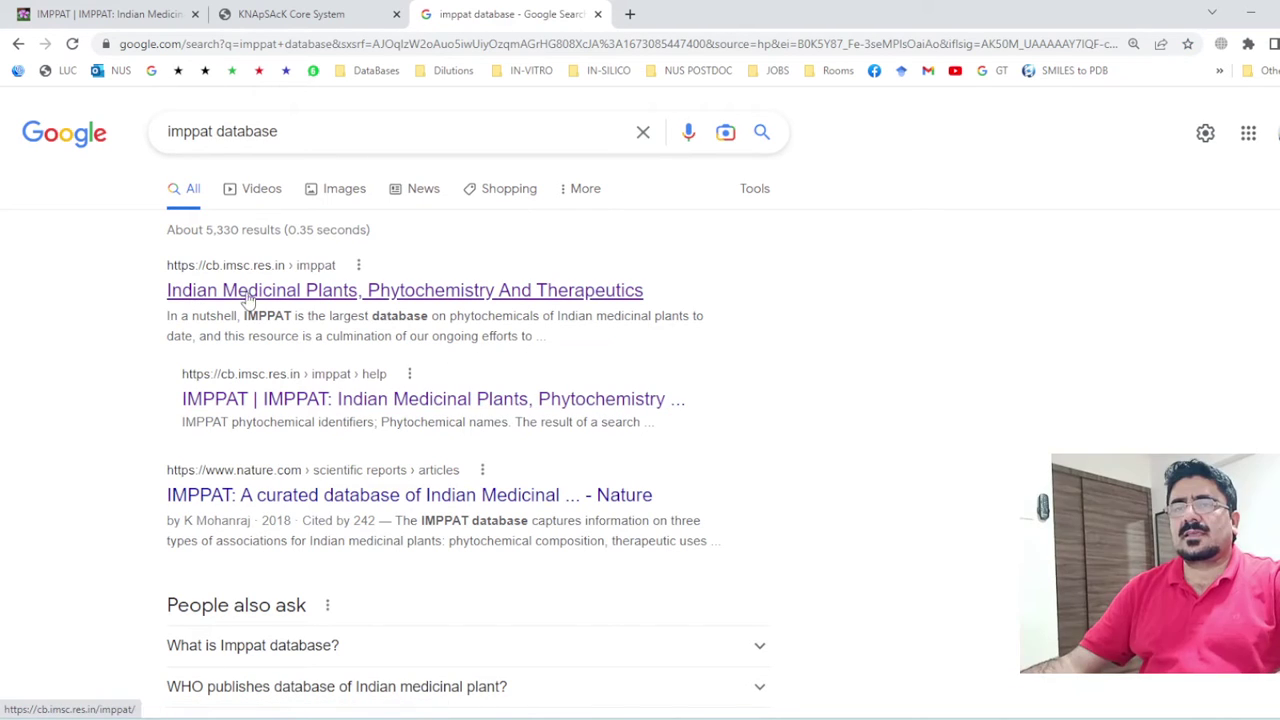
click(322, 301)
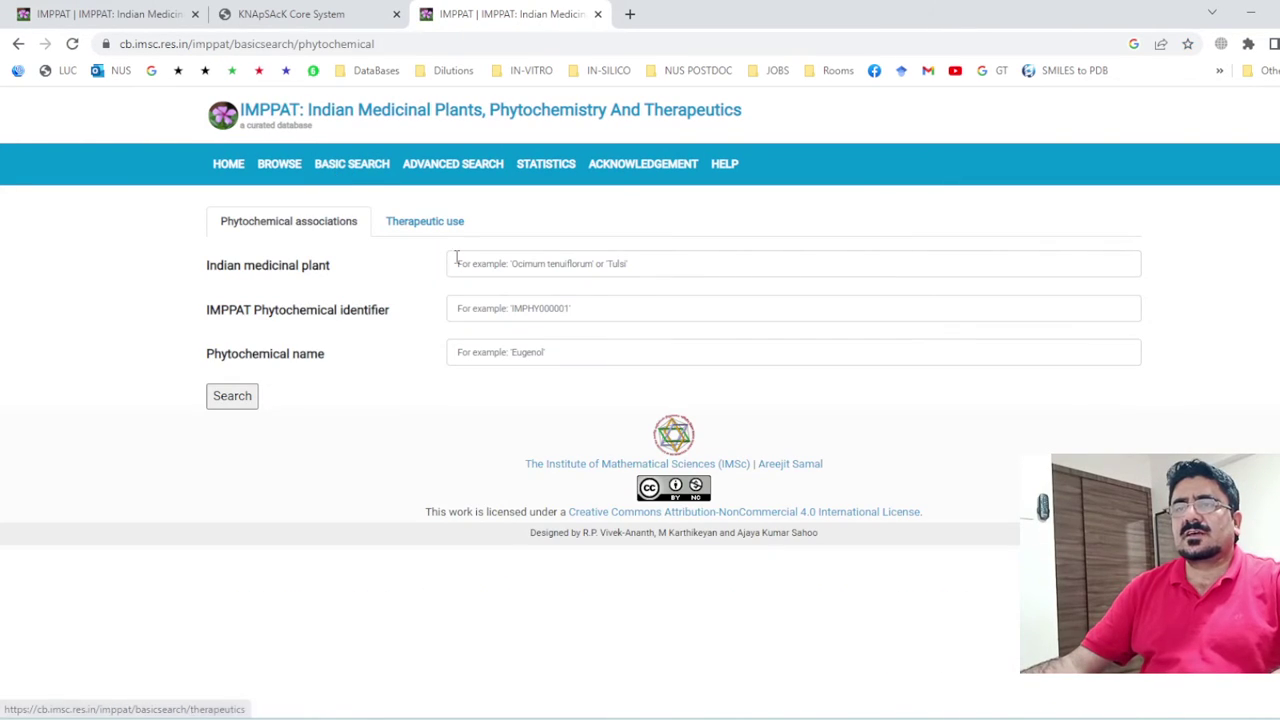
Enter 'azadirachta indica' in IMPPAT's Indian medicinal plant field
click(487, 264)
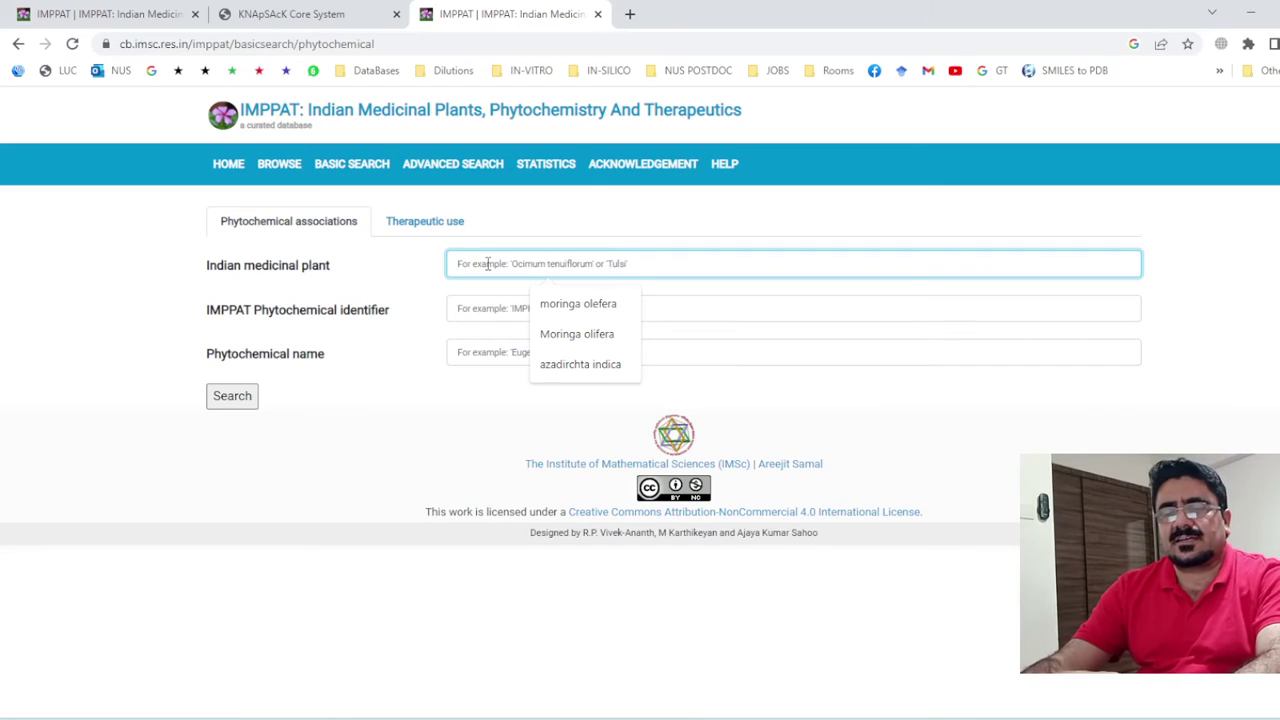
text(azadir)
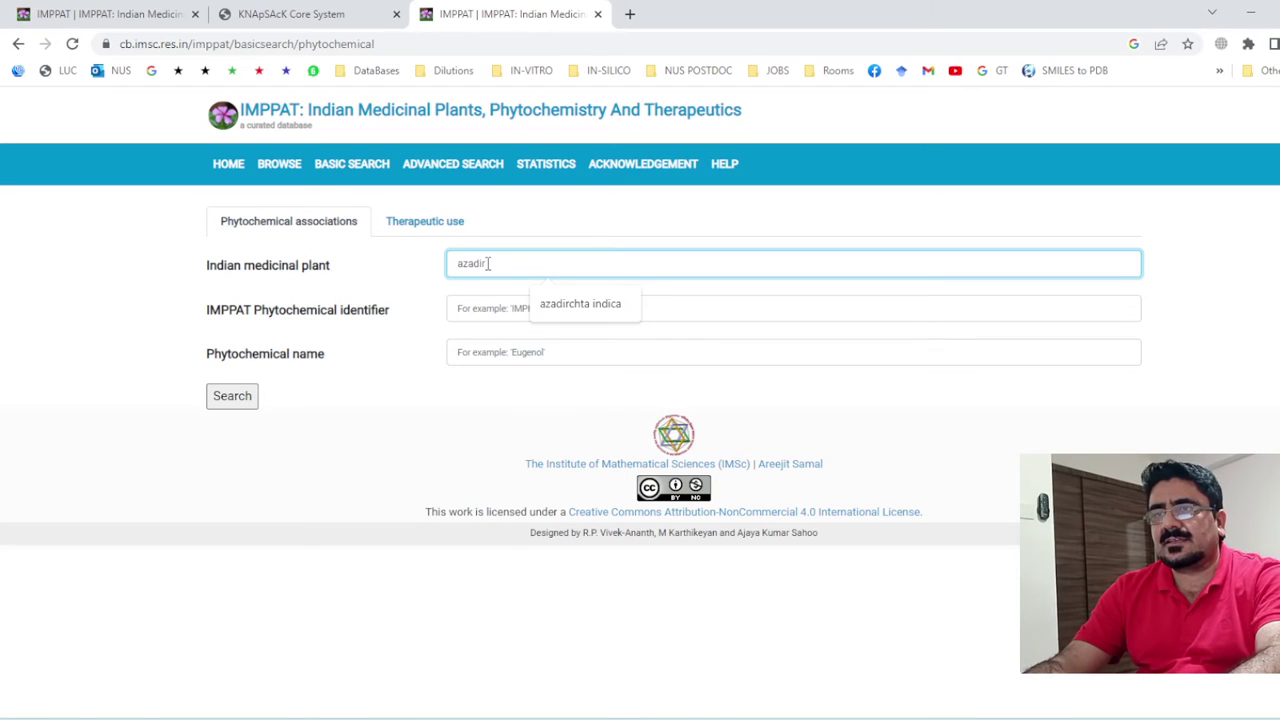
text(a)
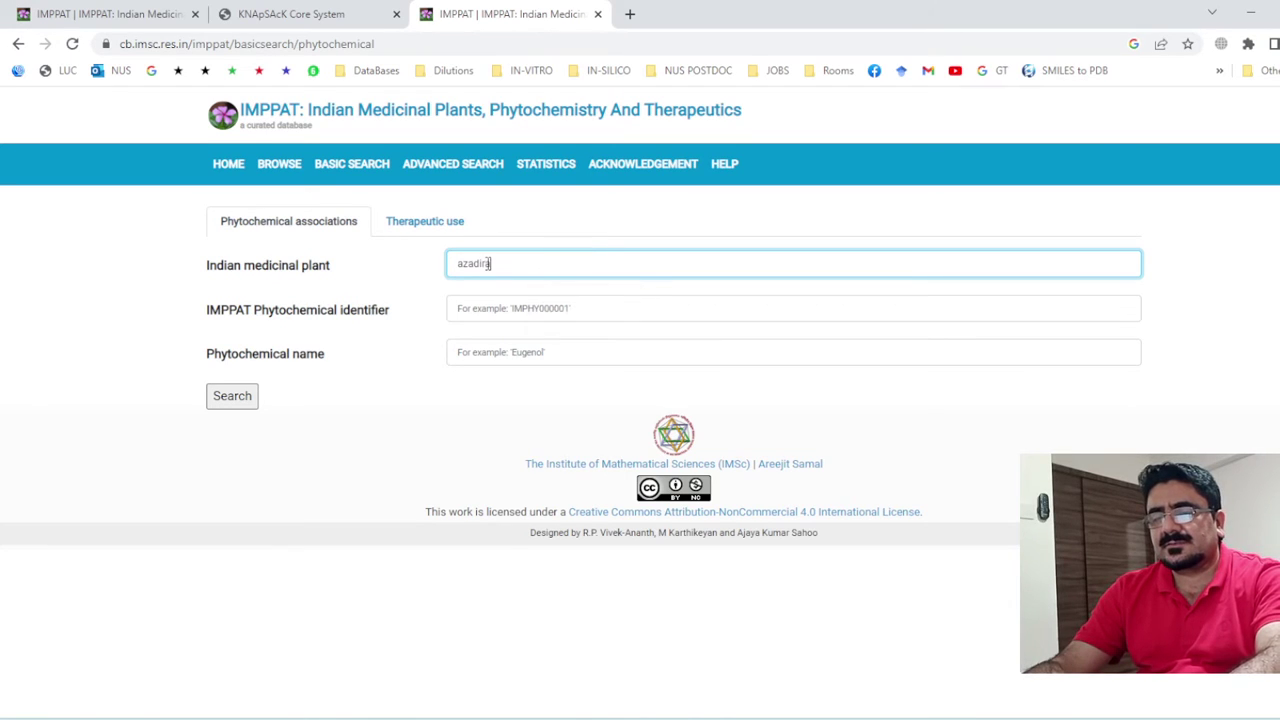
text(chta)
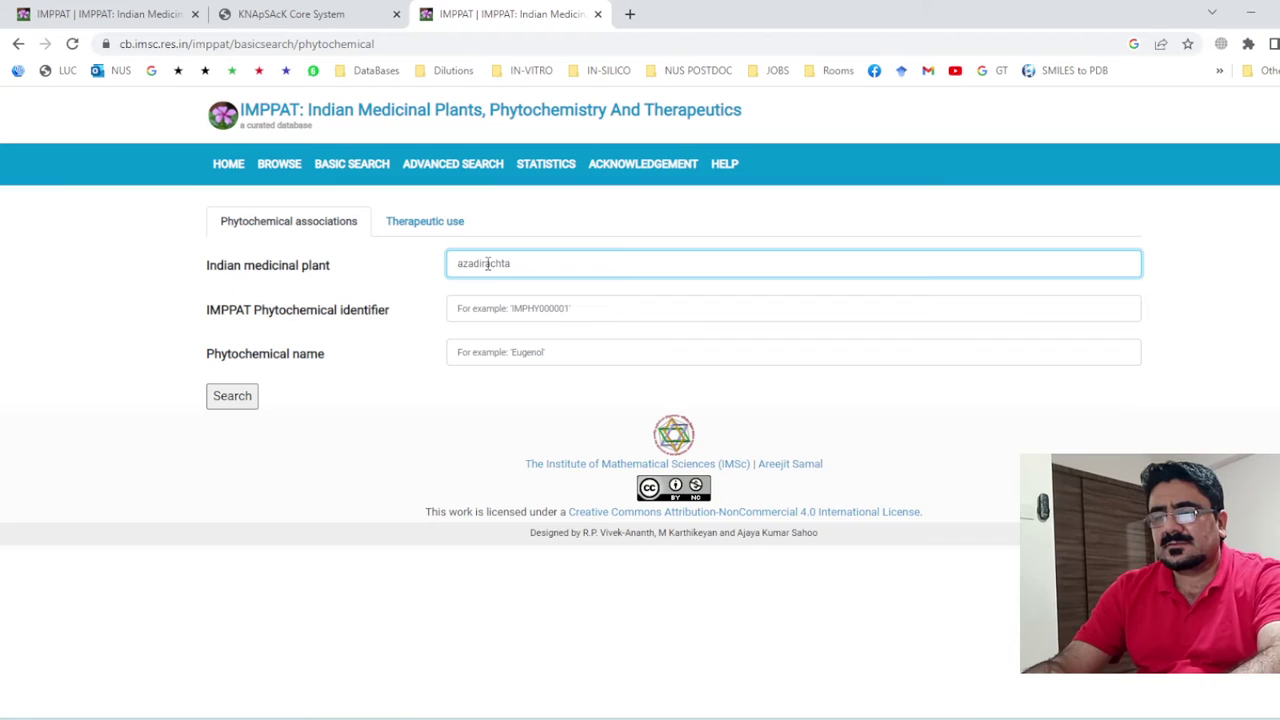
text( in)
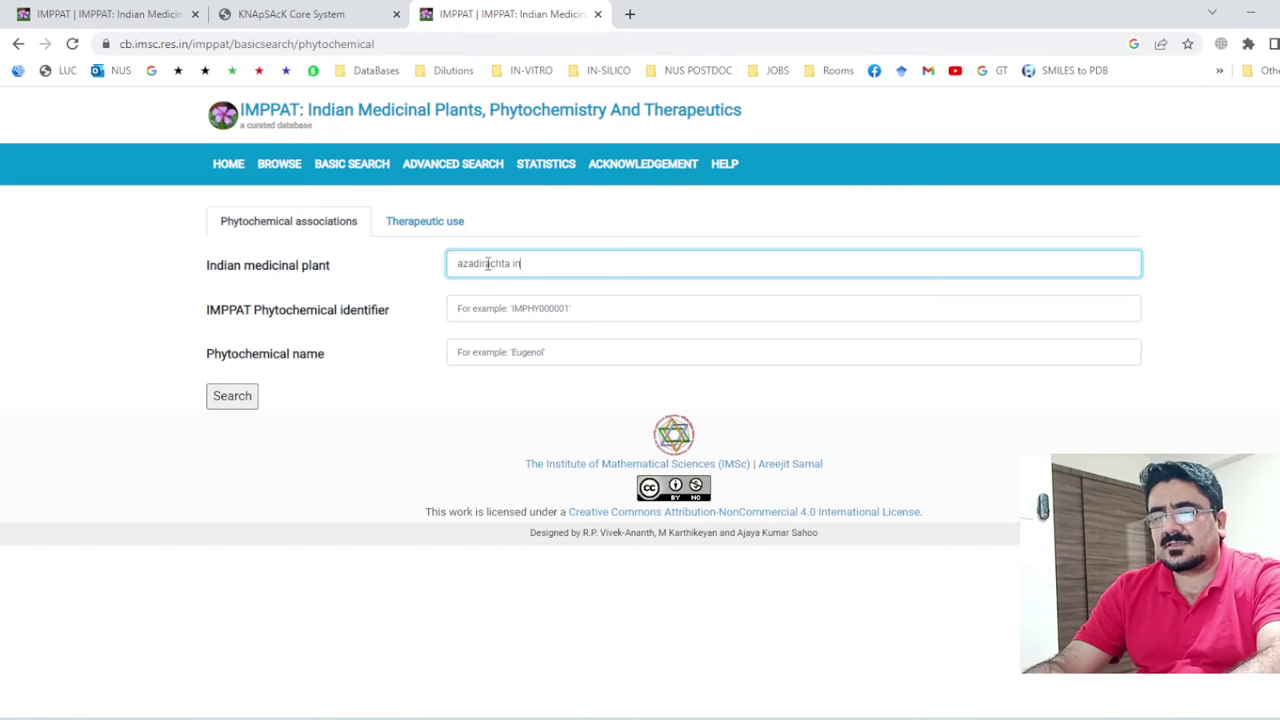
text(dica)
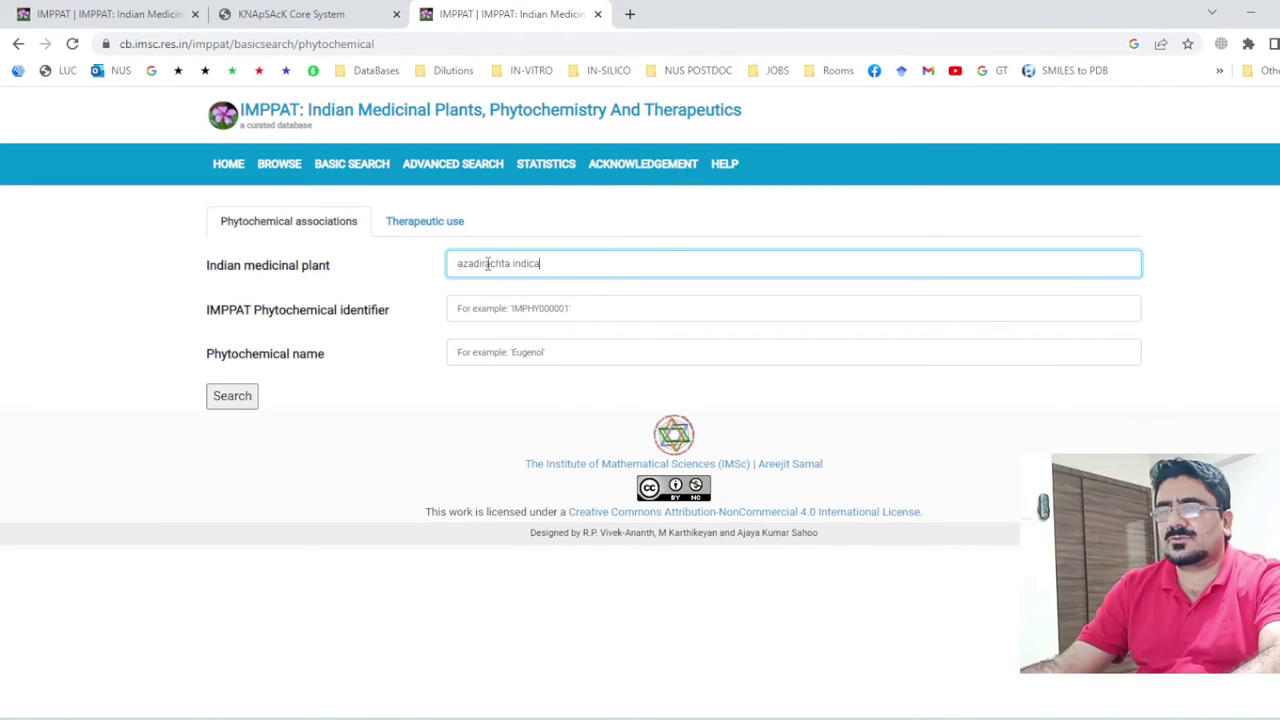
Search IMPPAT for azadirachta indica, returning 418 phytochemical entries
click(255, 395)
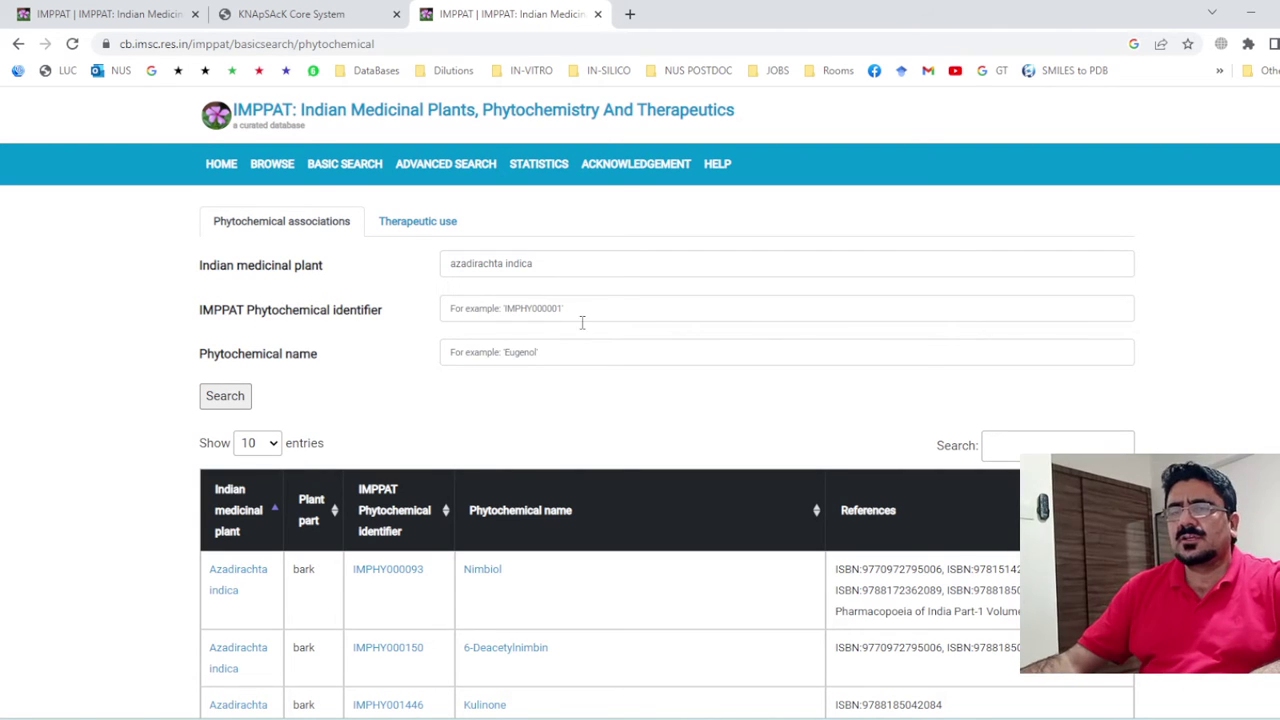
scroll(565, 425, down, 1)
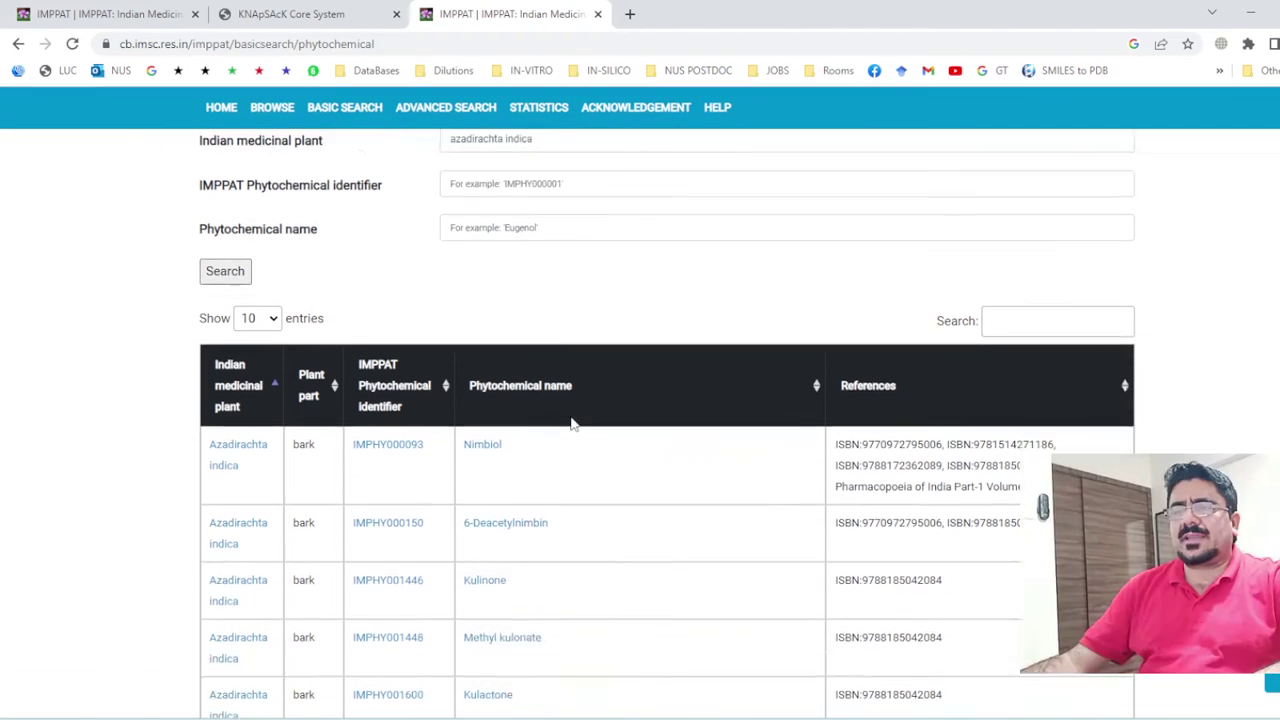
scroll(571, 423, down, 1)
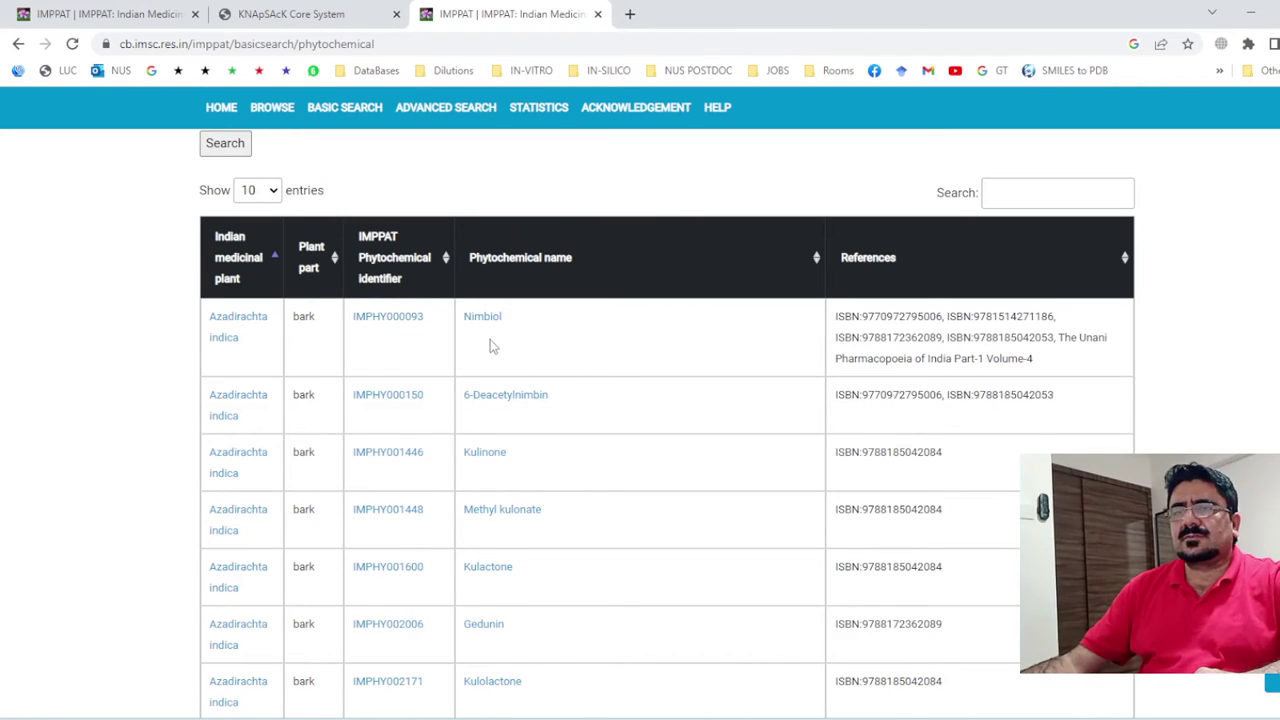
scroll(528, 460, down, 3)
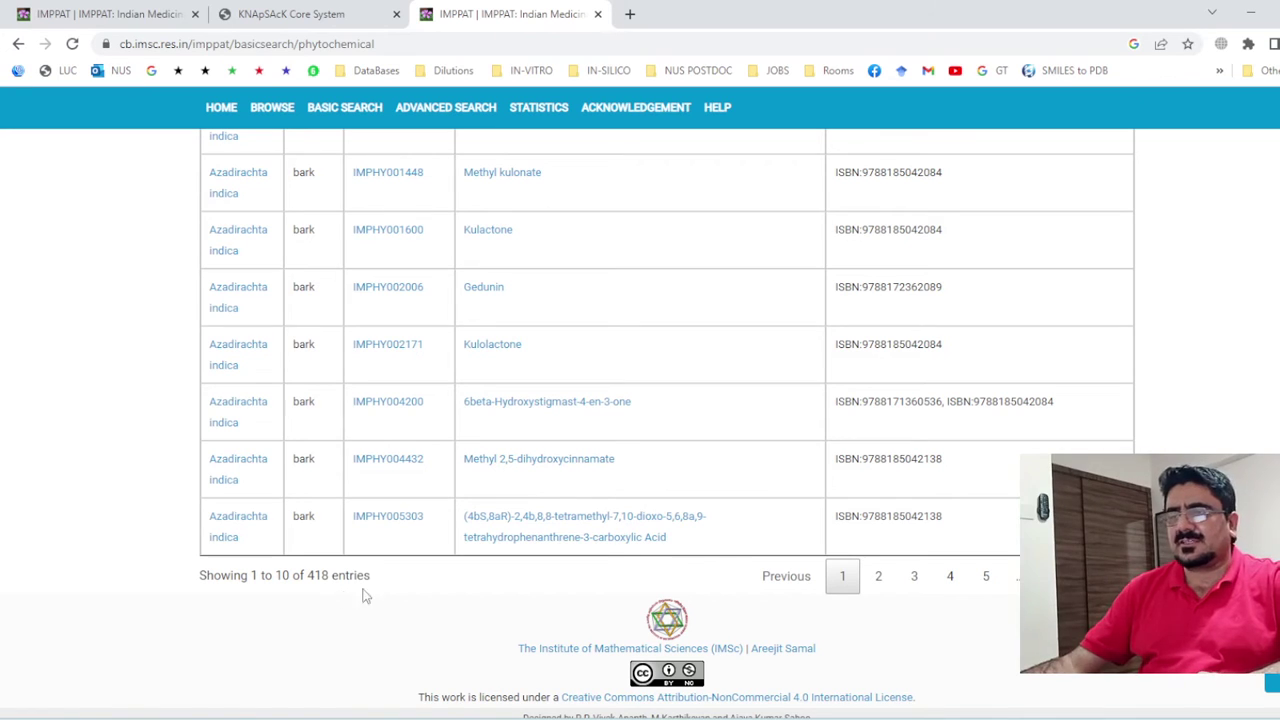
scroll(390, 530, up, 2)
Show 100 result rows per page and scroll through the first page
scroll(400, 500, up, 3)
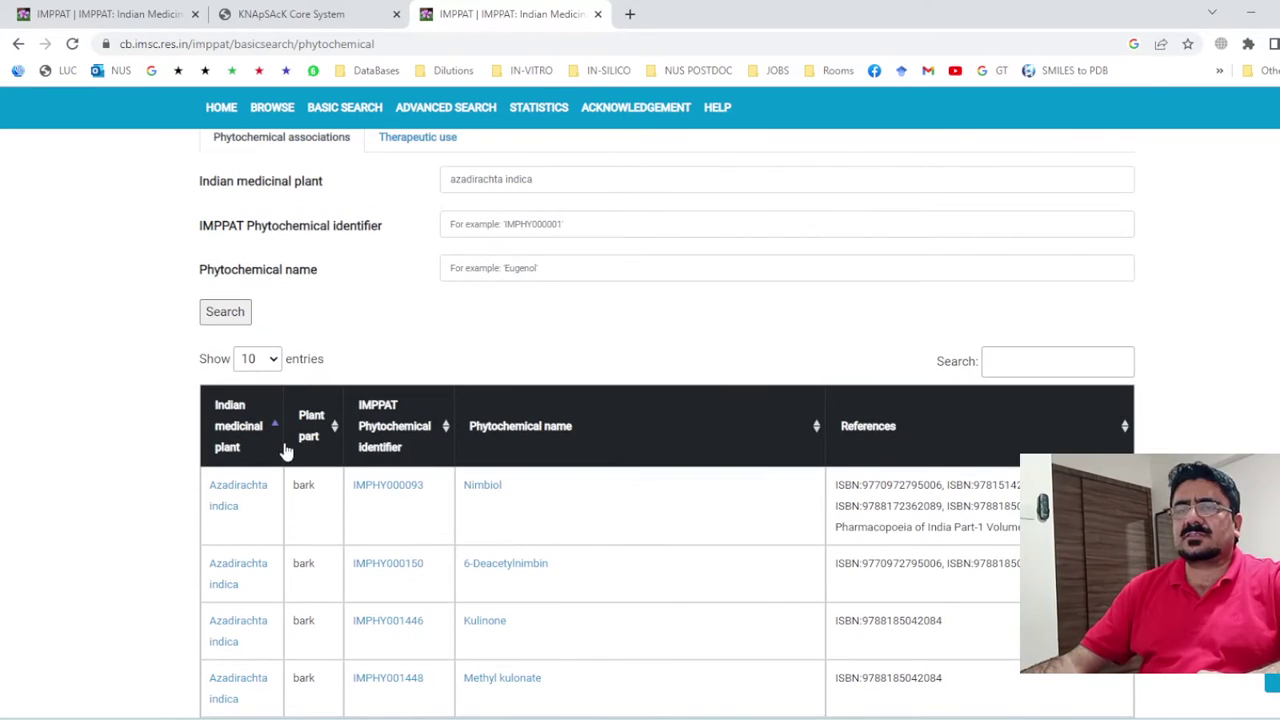
click(274, 360)
click(255, 428)
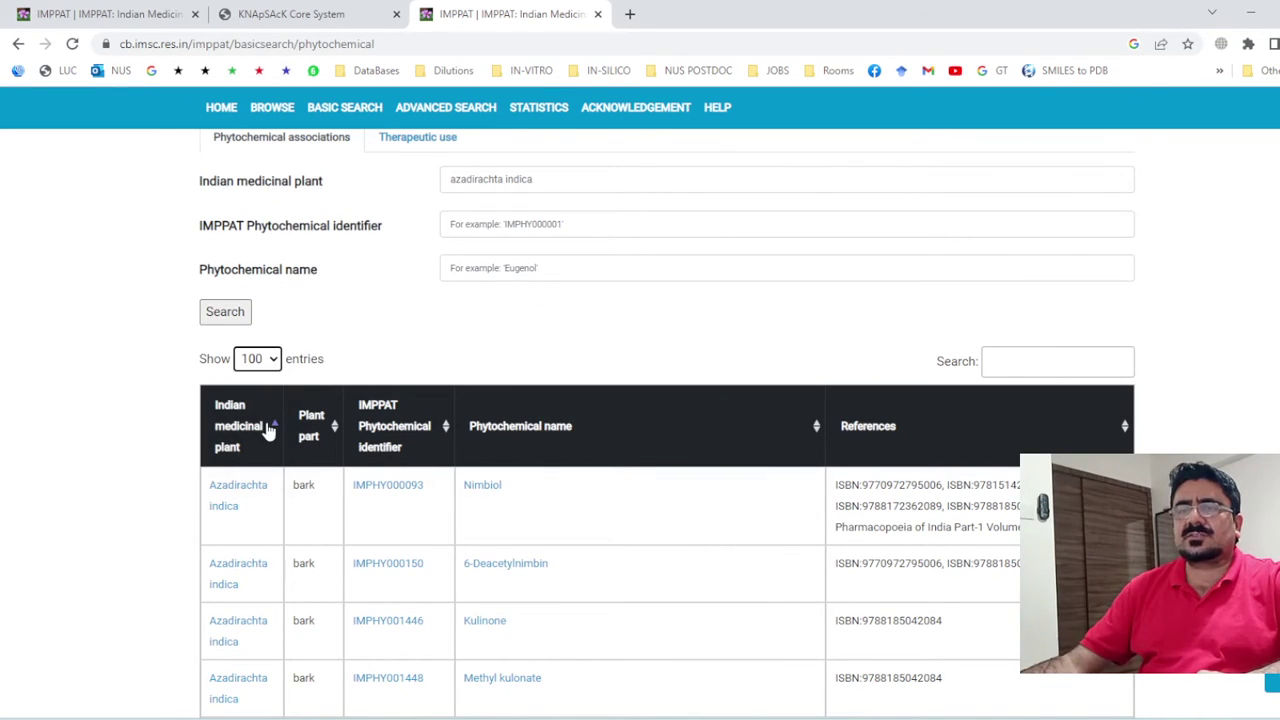
scroll(1115, 325, down, 4)
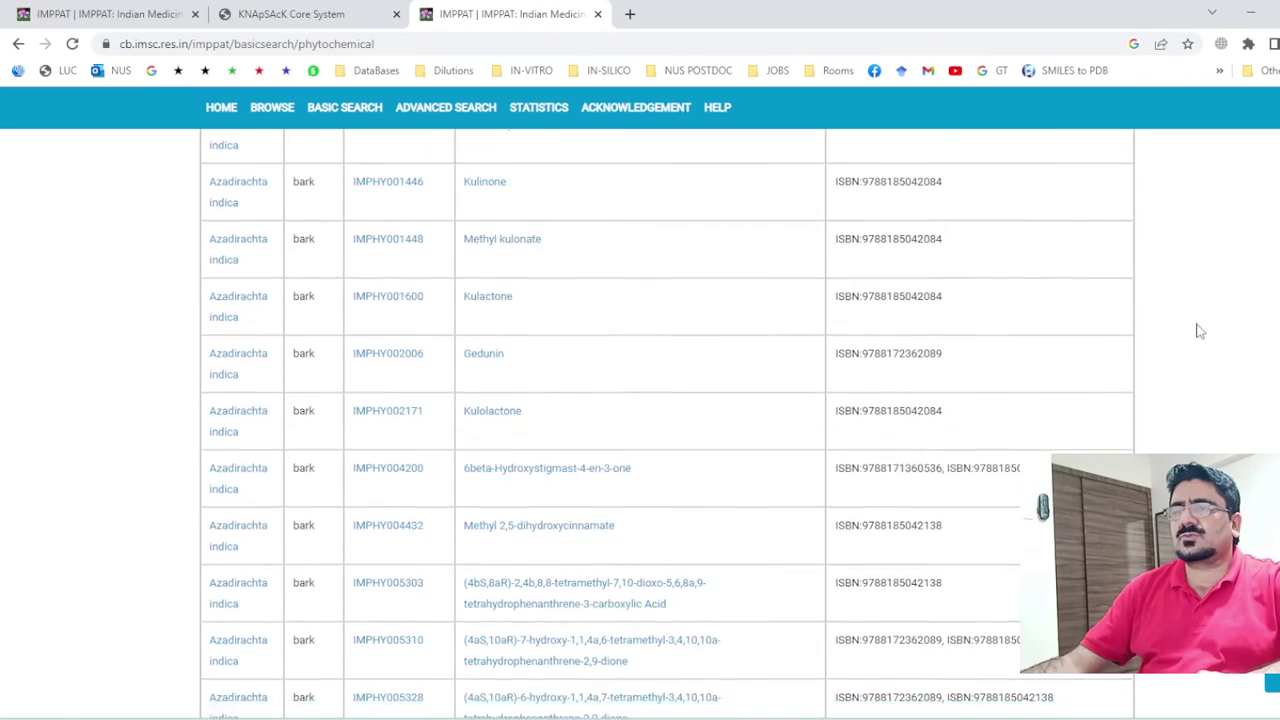
scroll(1190, 338, down, 5)
scroll(1196, 341, down, 5)
scroll(1180, 351, down, 5)
scroll(1166, 366, down, 5)
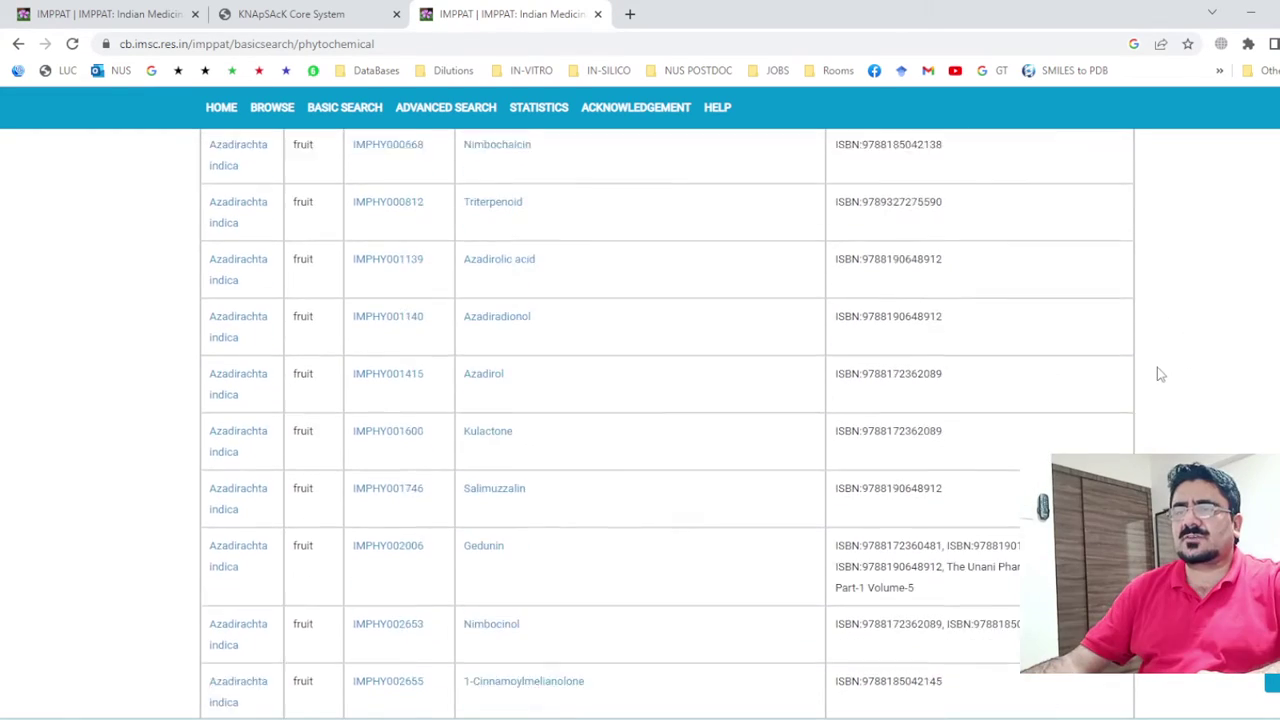
scroll(1157, 367, down, 5)
scroll(1153, 386, down, 1)
scroll(1150, 384, down, 3)
scroll(1140, 380, down, 4)
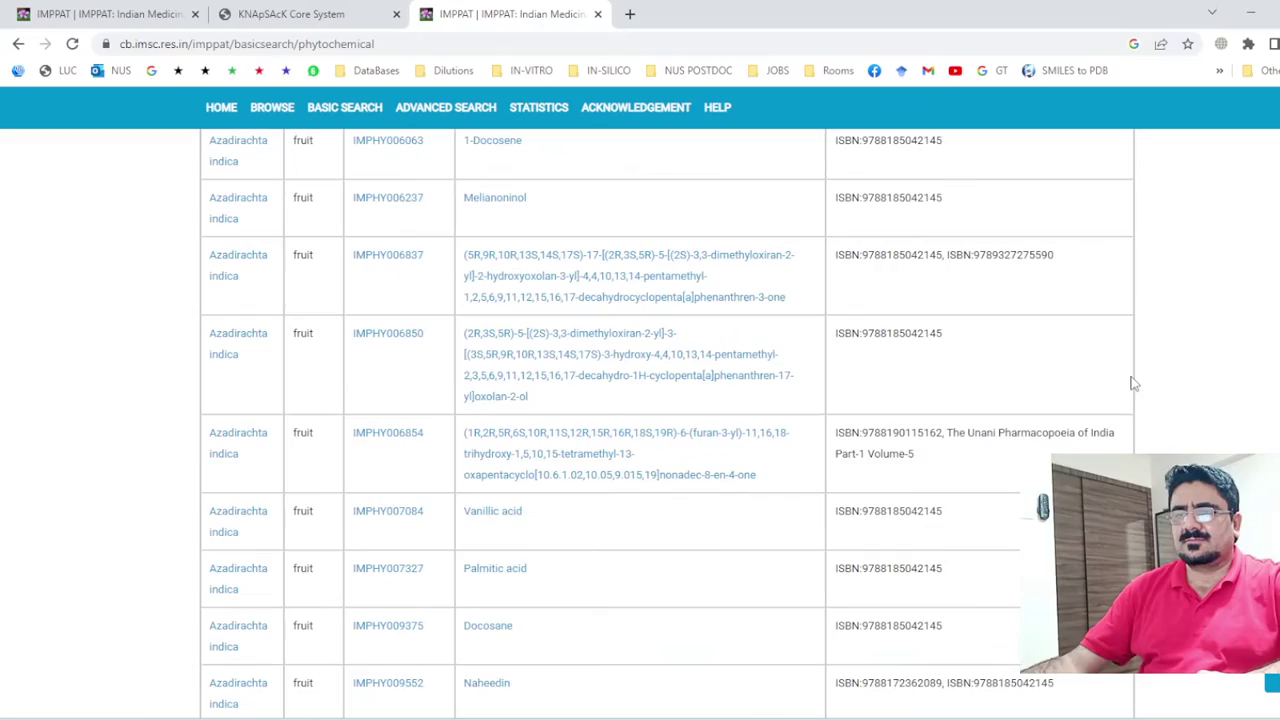
scroll(1136, 395, down, 2)
scroll(1136, 403, down, 5)
scroll(1137, 420, down, 5)
scroll(1140, 425, down, 5)
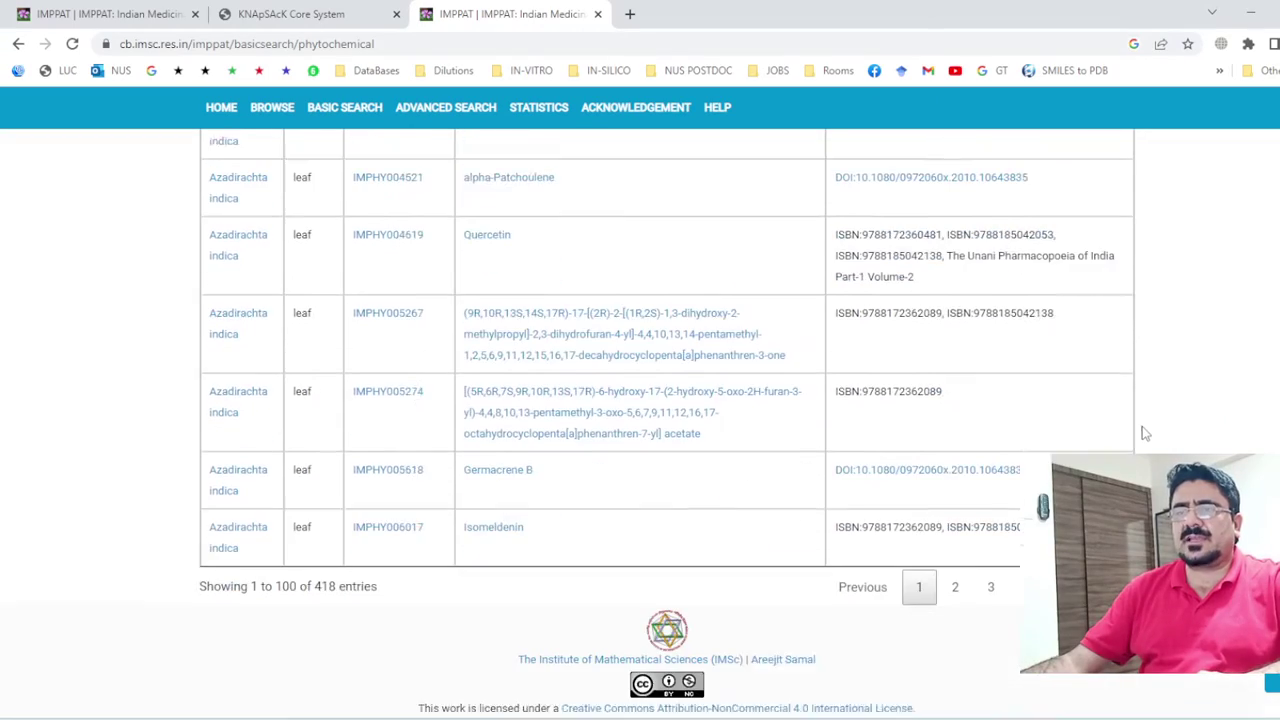
scroll(1145, 430, down, 2)
scroll(1145, 435, up, 5)
scroll(1143, 440, up, 5)
scroll(1143, 440, up, 5)
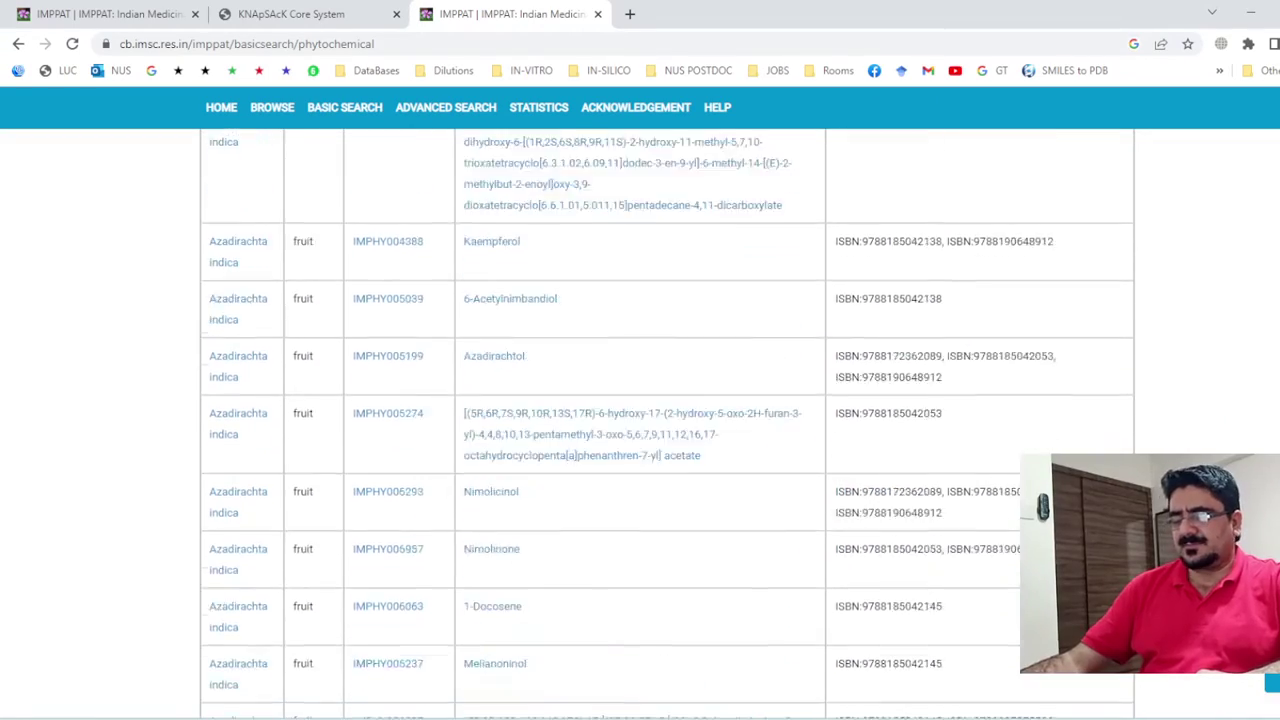
scroll(1143, 440, up, 5)
scroll(1143, 440, up, 5)
scroll(1143, 440, up, 3)
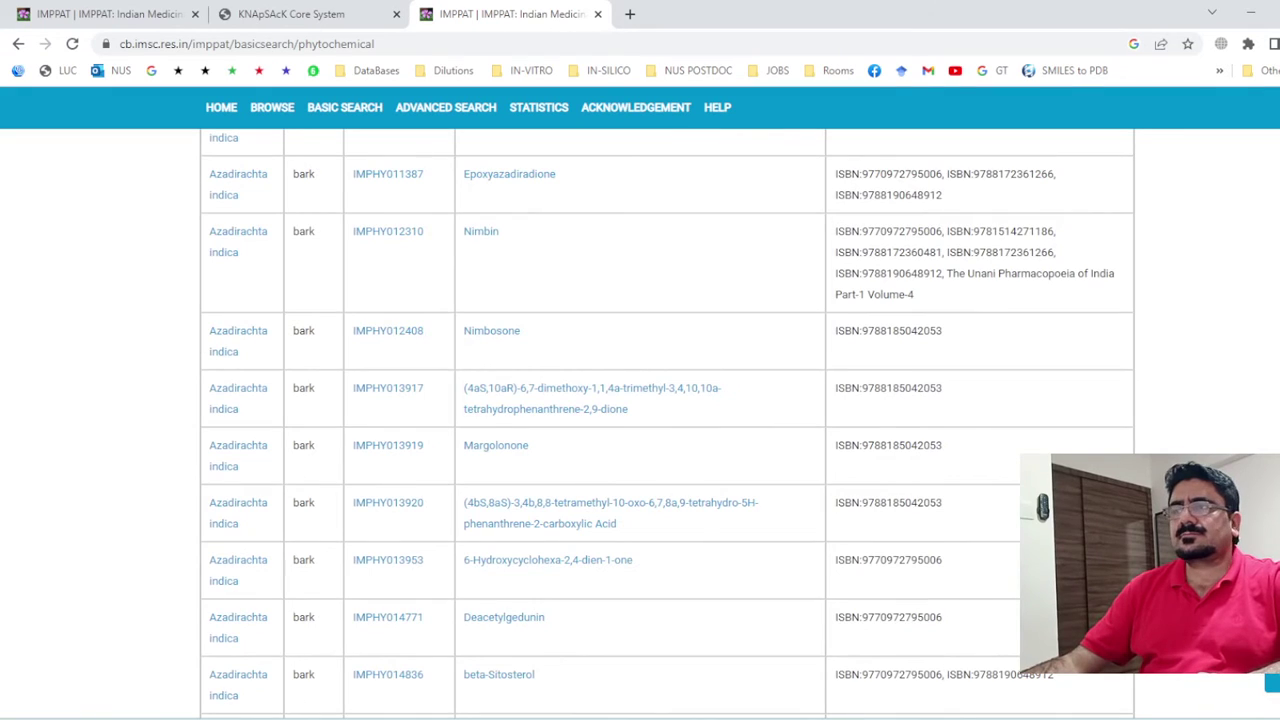
scroll(1143, 440, up, 5)
scroll(1143, 440, up, 5)
scroll(1100, 480, up, 5)
scroll(965, 535, down, 3)
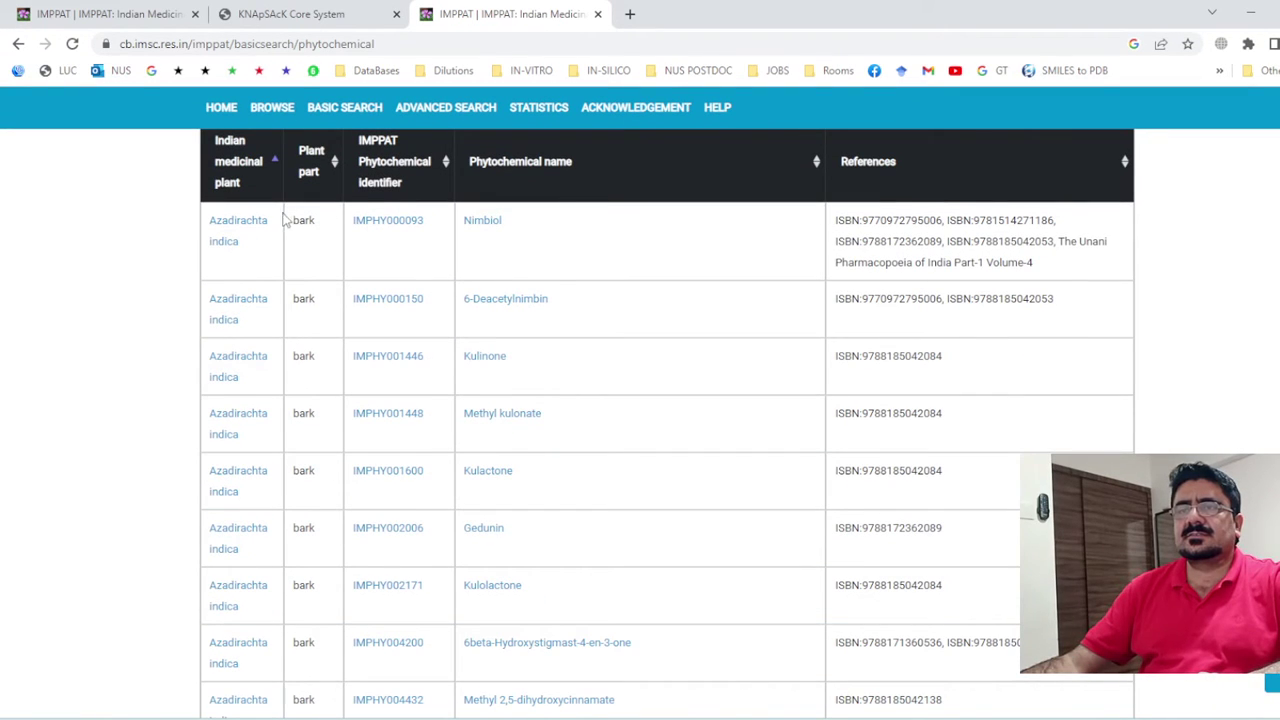
Select and copy all table rows from Nimbiol down to Isomeldenin
drag(238, 237, 560, 712)
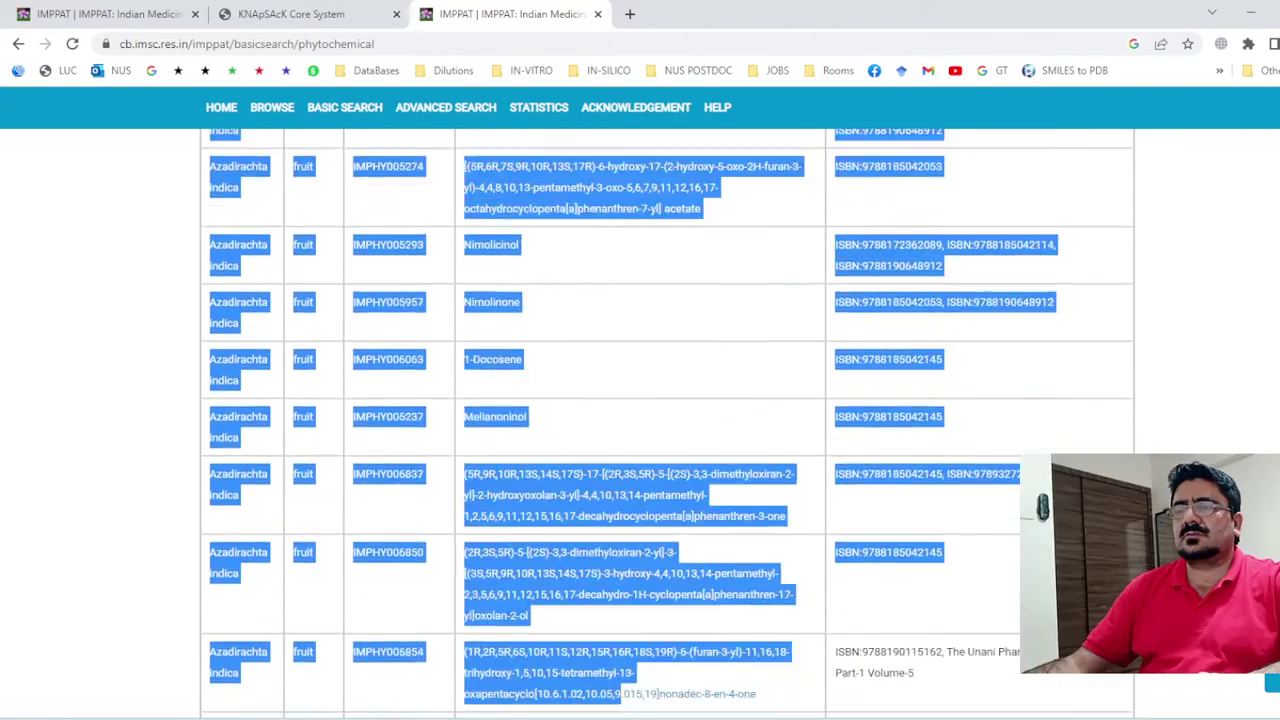
mouse_move(560, 712)
mouse_down()
mouse_move(998, 462)
mouse_move(1005, 520)
mouse_up()
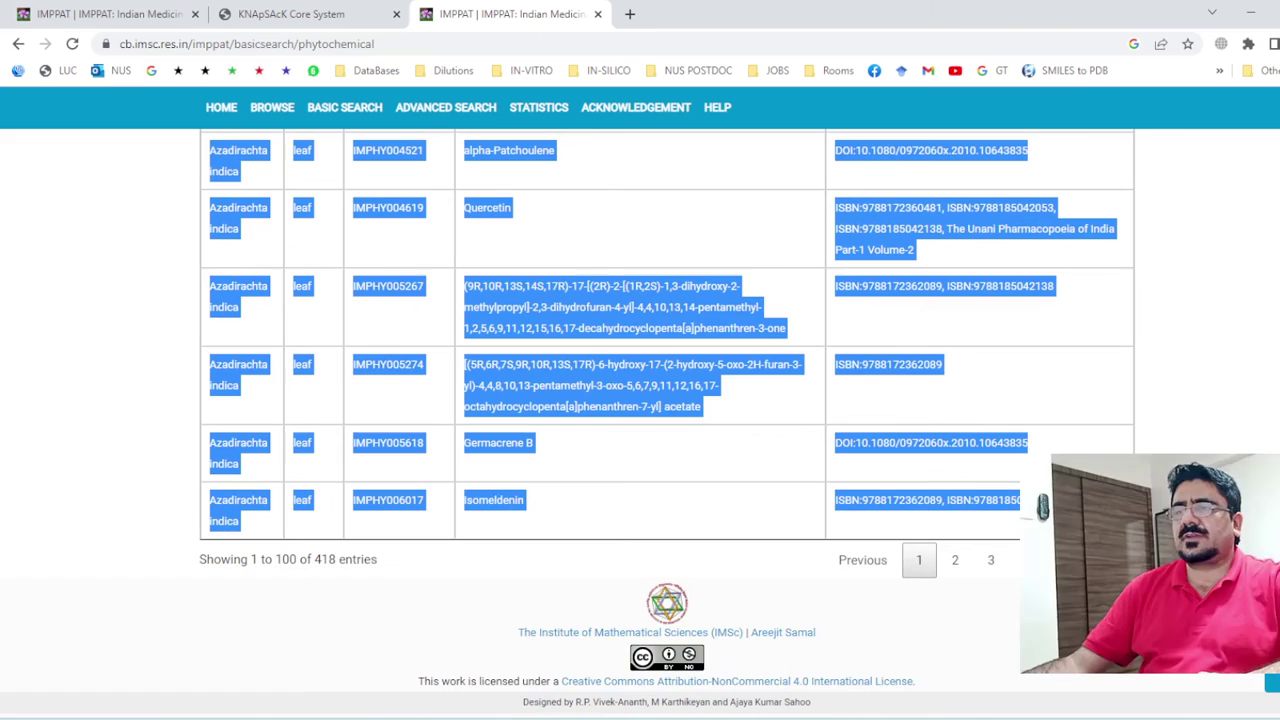
right_click(646, 403)
click(650, 409)
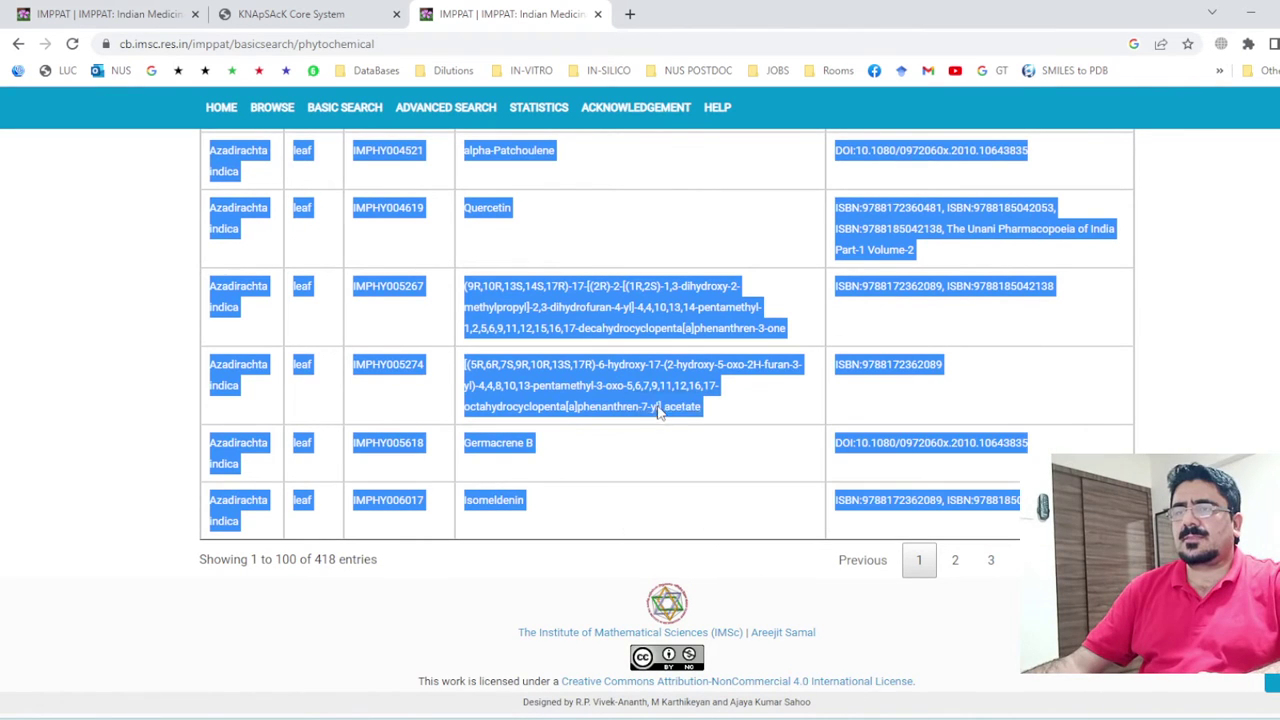
Paste the IMPPAT rows into a new Excel sheet at B2, then widen the columns
key(alt+Tab)
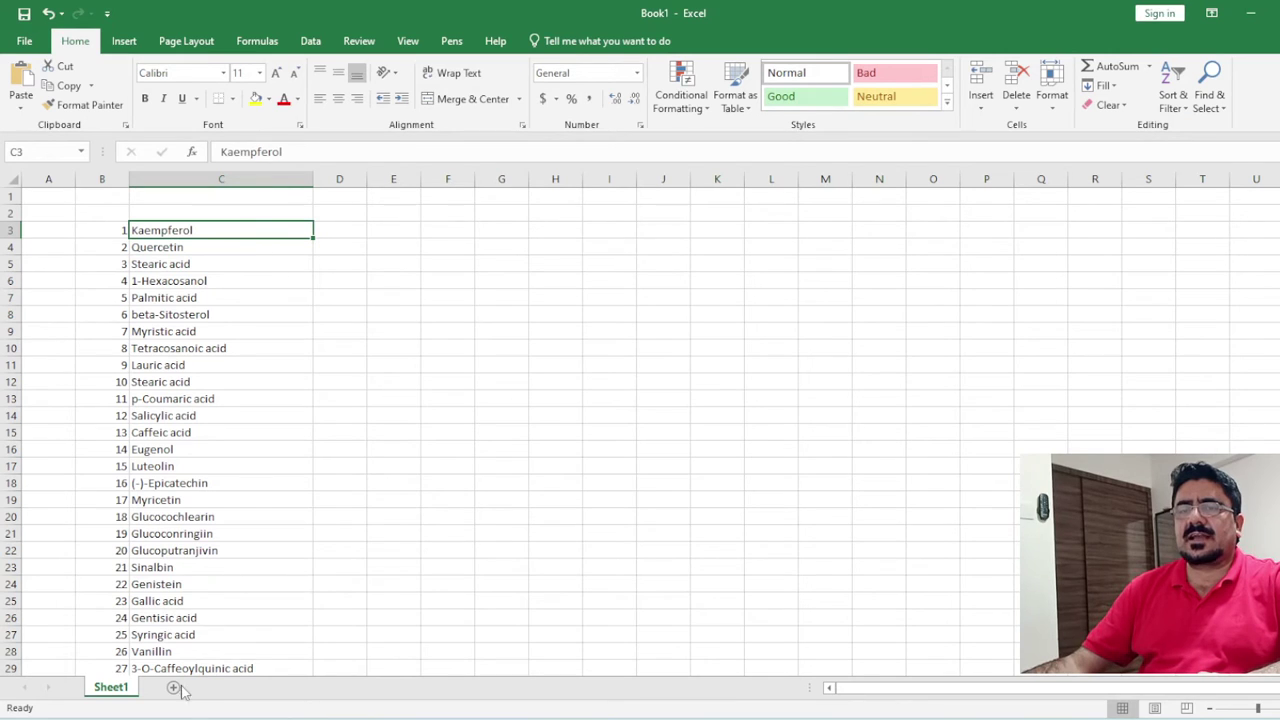
key(shift+F11)
right_click(106, 217)
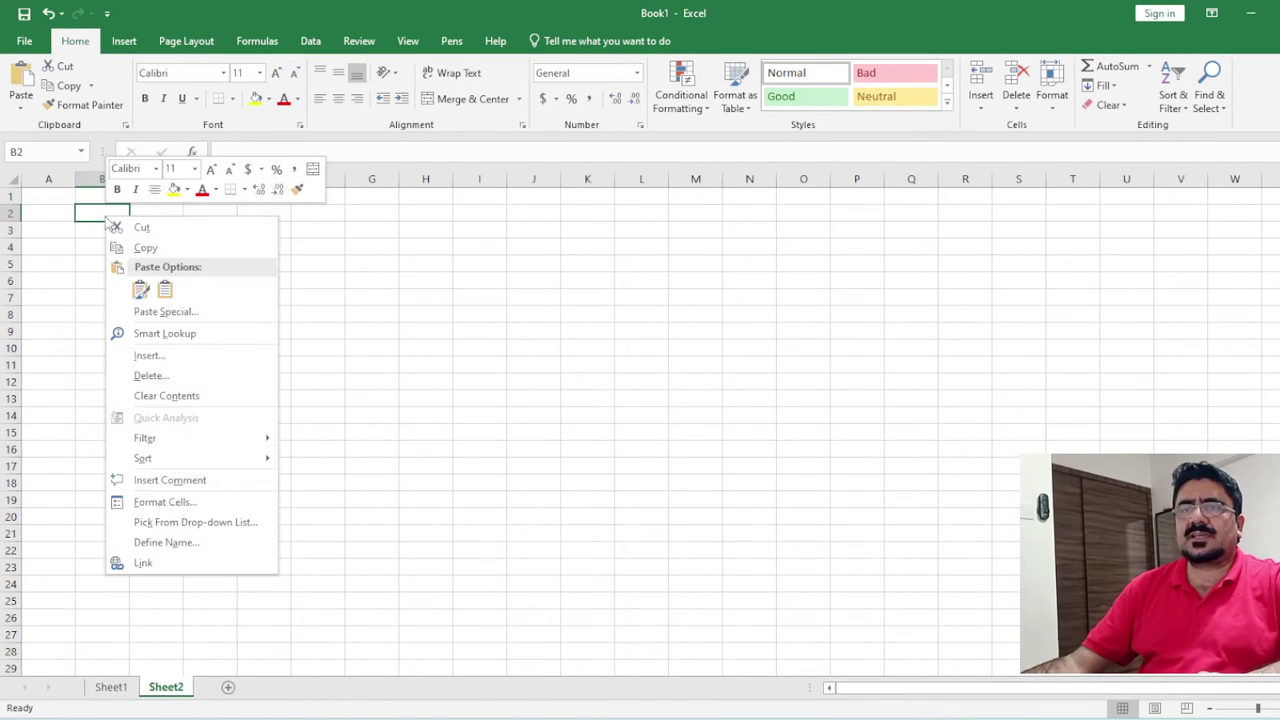
click(166, 289)
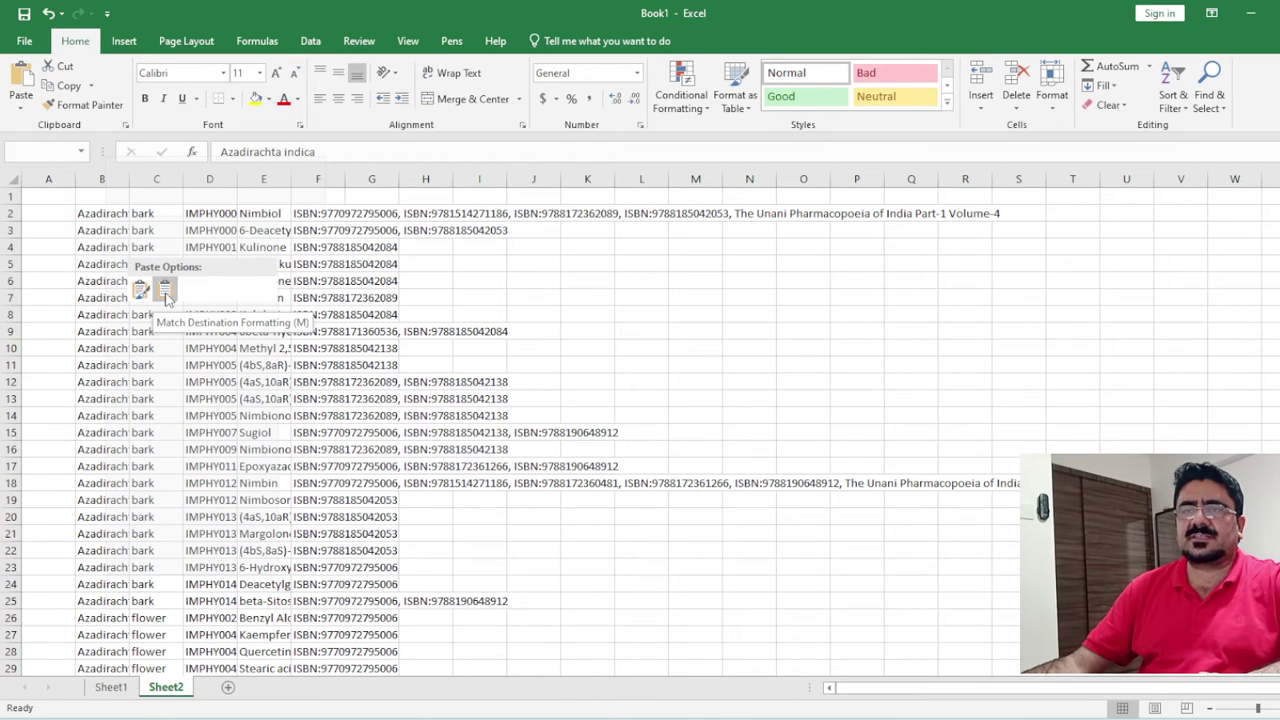
click(166, 289)
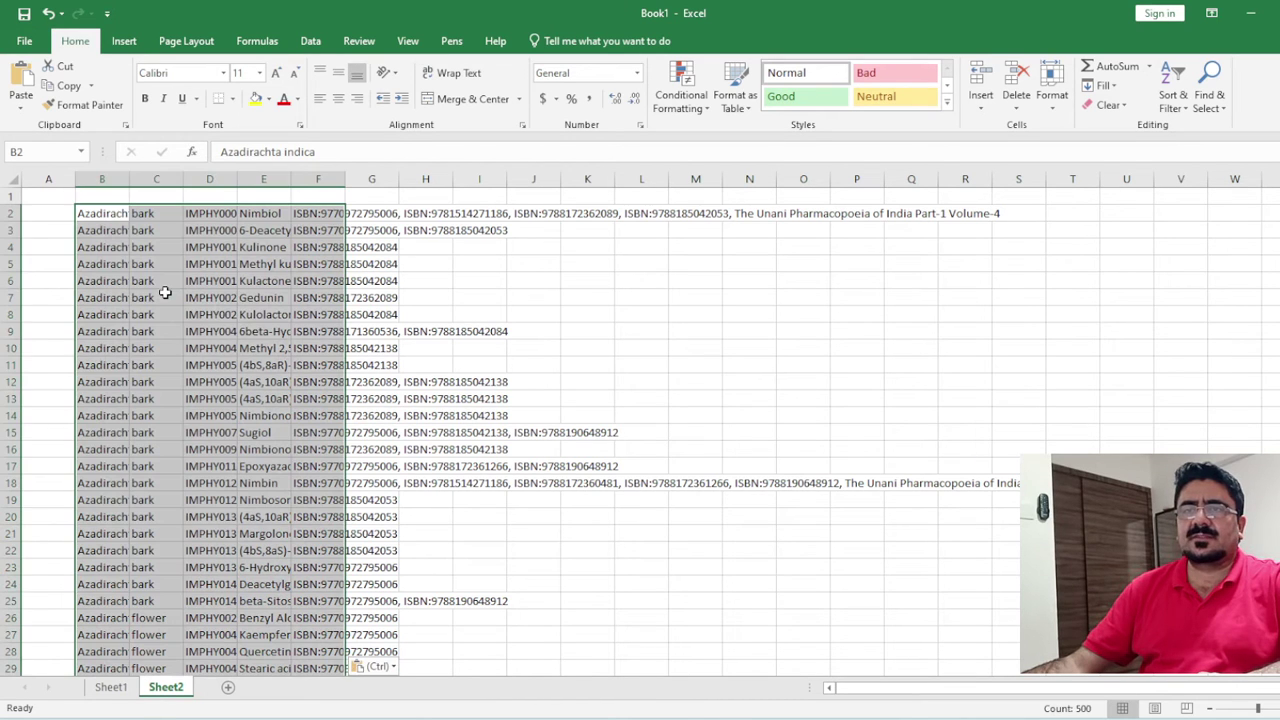
click(145, 218)
mouse_move(129, 178)
mouse_down()
mouse_move(196, 191)
mouse_move(730, 180)
mouse_up()
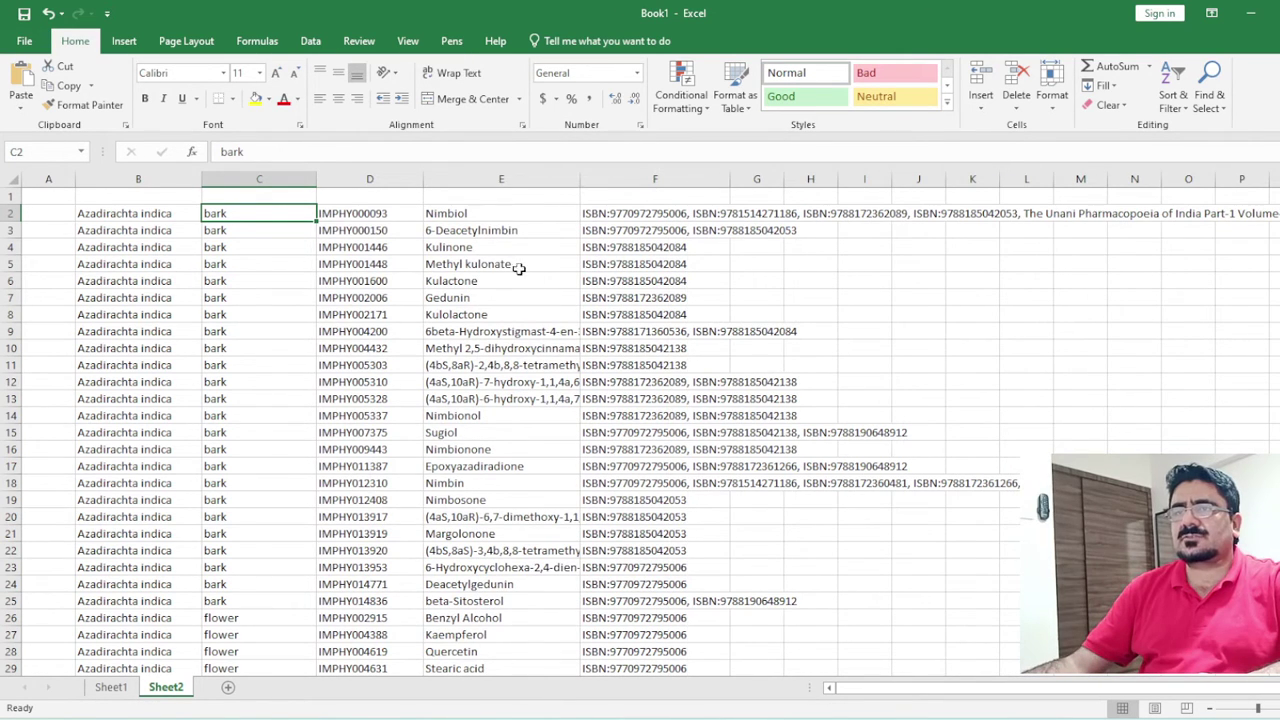
Delete the plant, part and identifier columns B:D
click(470, 179)
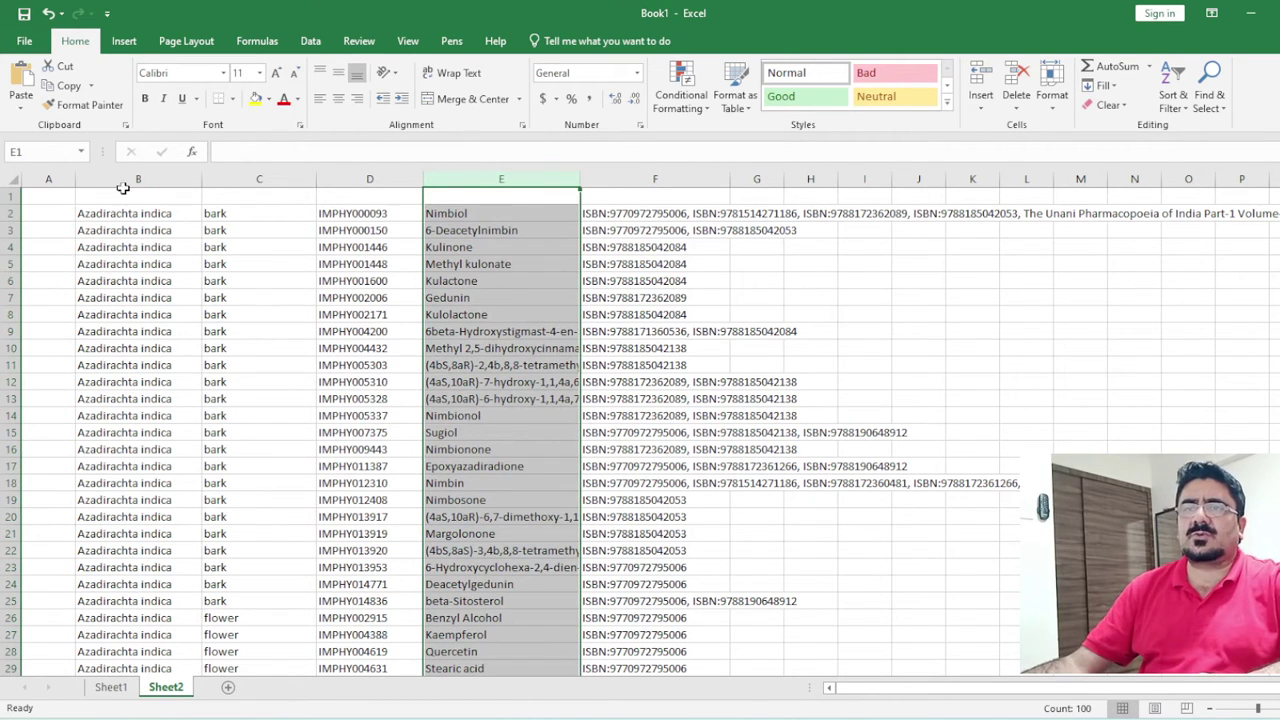
drag(122, 180, 360, 180)
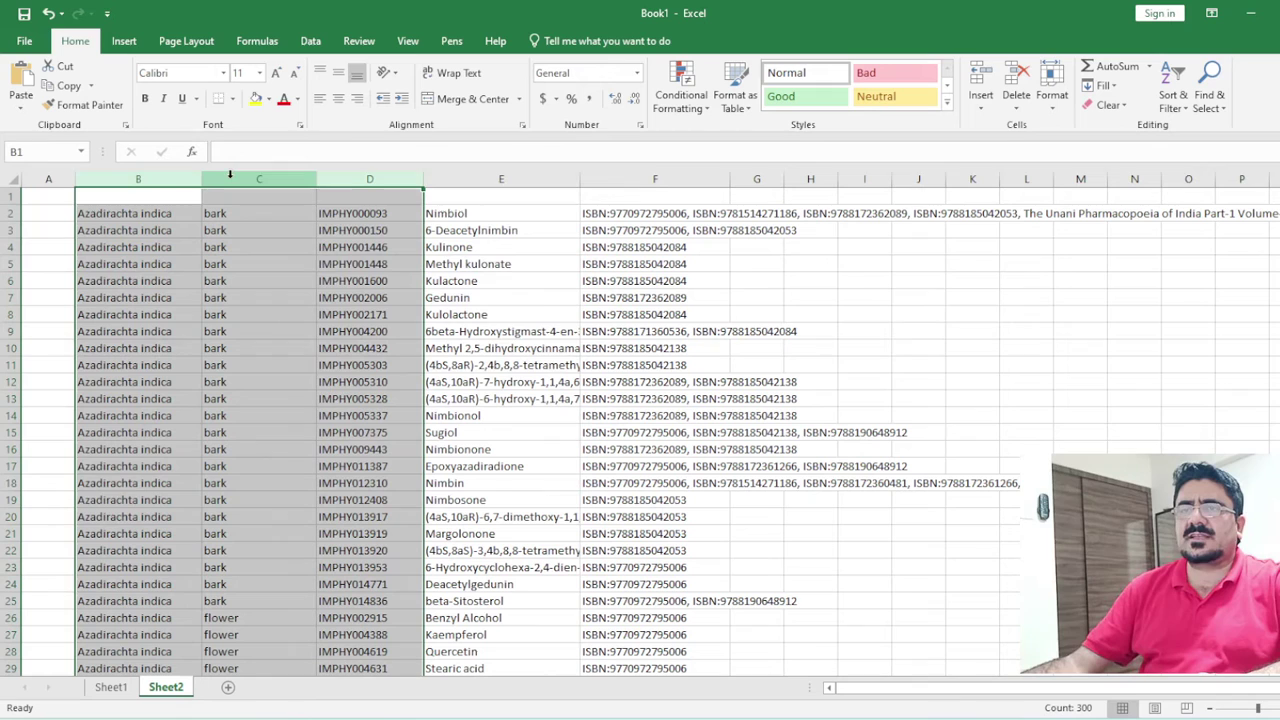
right_click(230, 177)
click(272, 289)
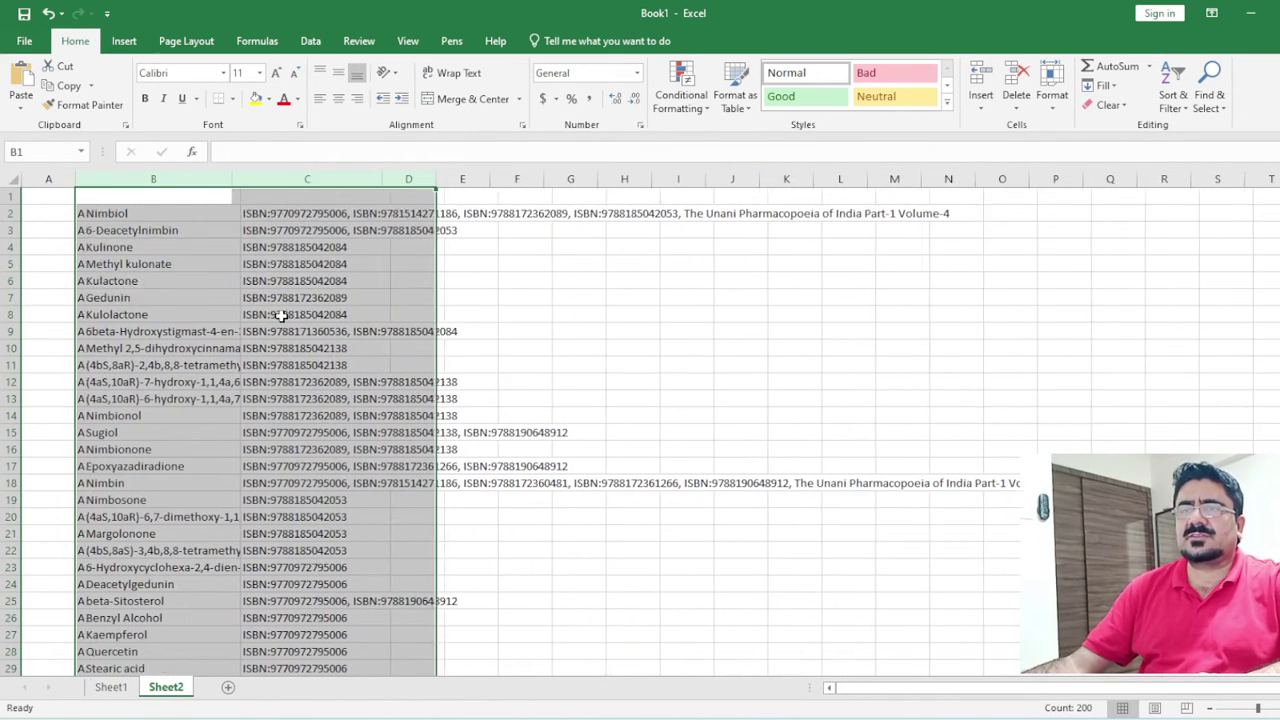
Delete the reference columns to the right of the names
drag(307, 179, 465, 182)
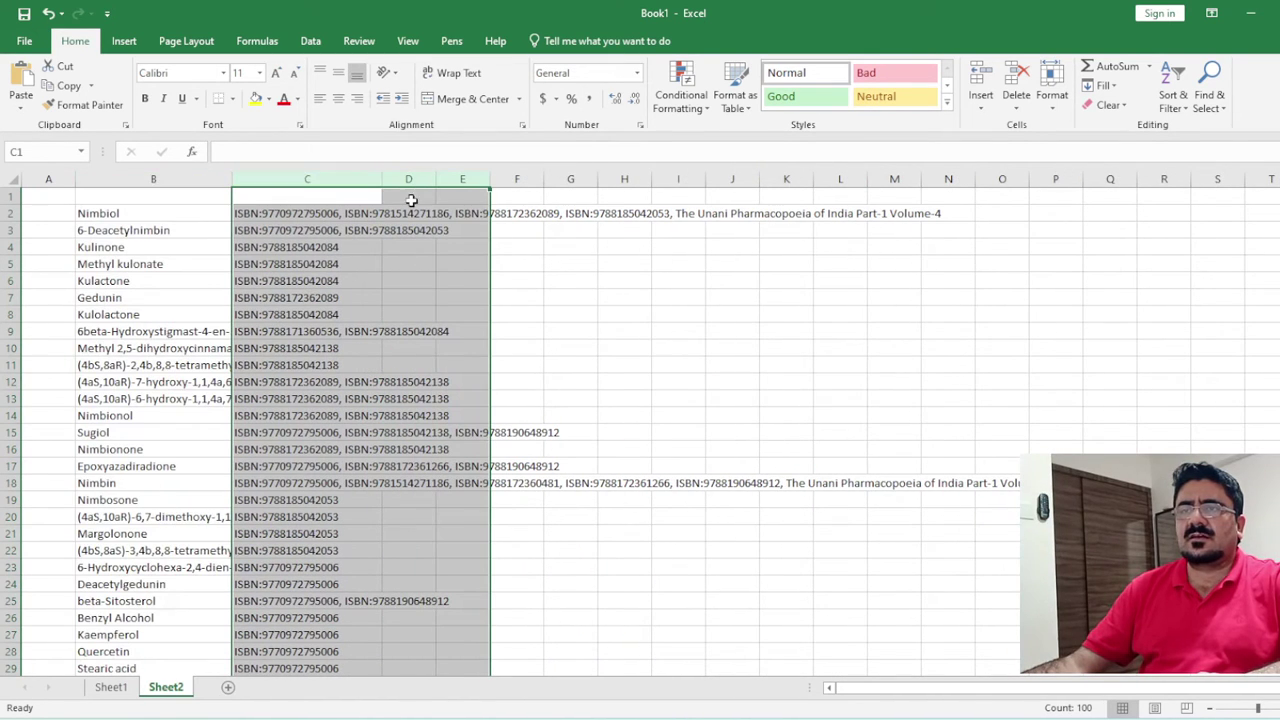
right_click(344, 180)
click(395, 318)
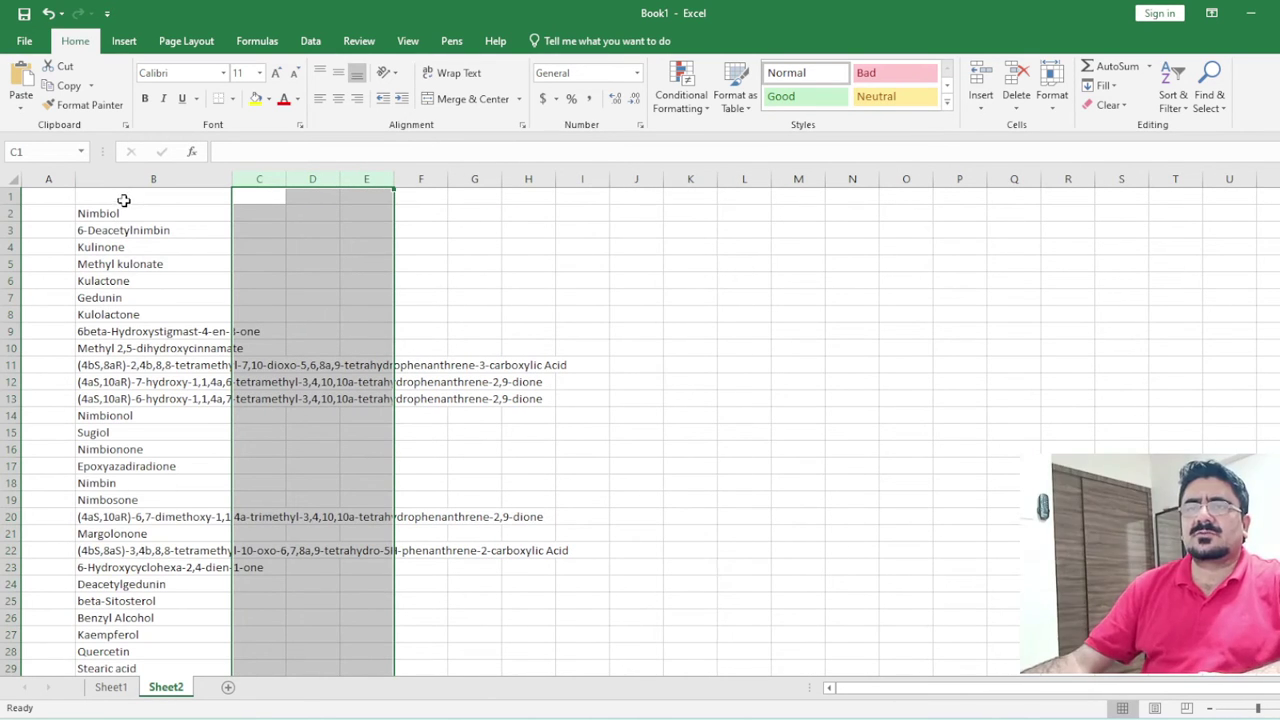
click(123, 200)
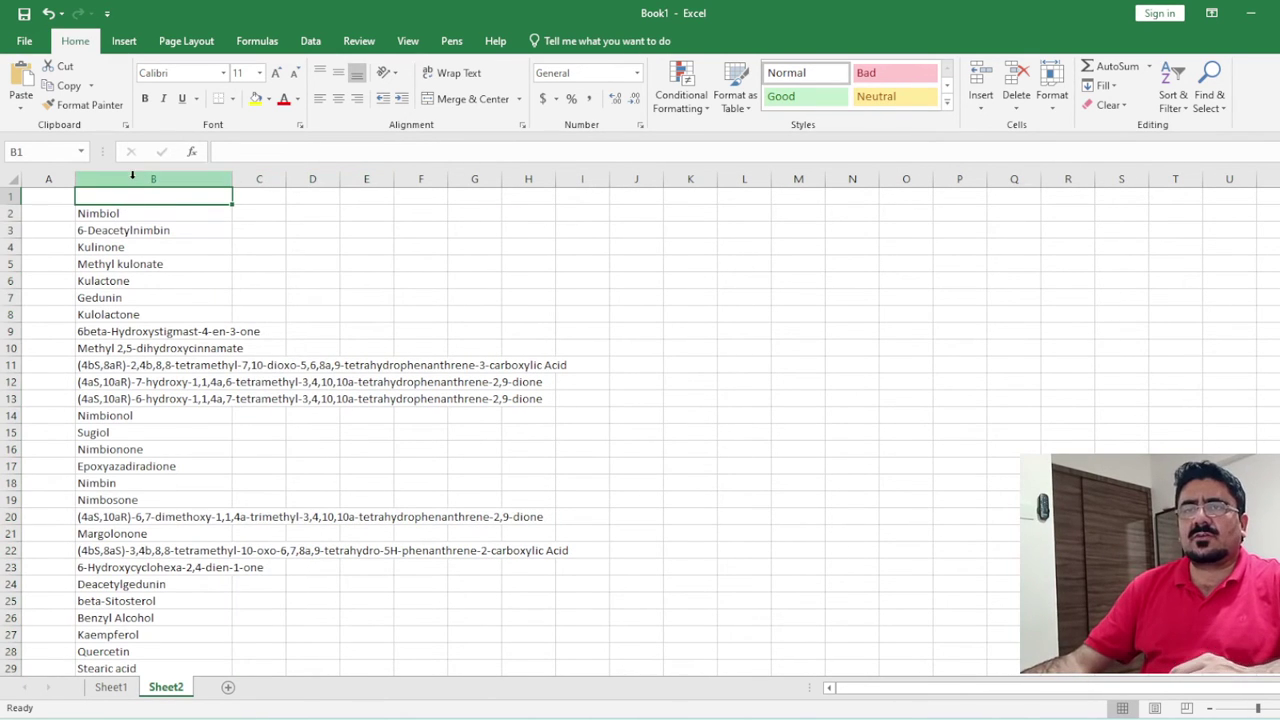
Select column B and scroll through the names from Nimbiol to Isomeldenin
click(132, 177)
scroll(168, 464, down, 6)
scroll(168, 464, down, 7)
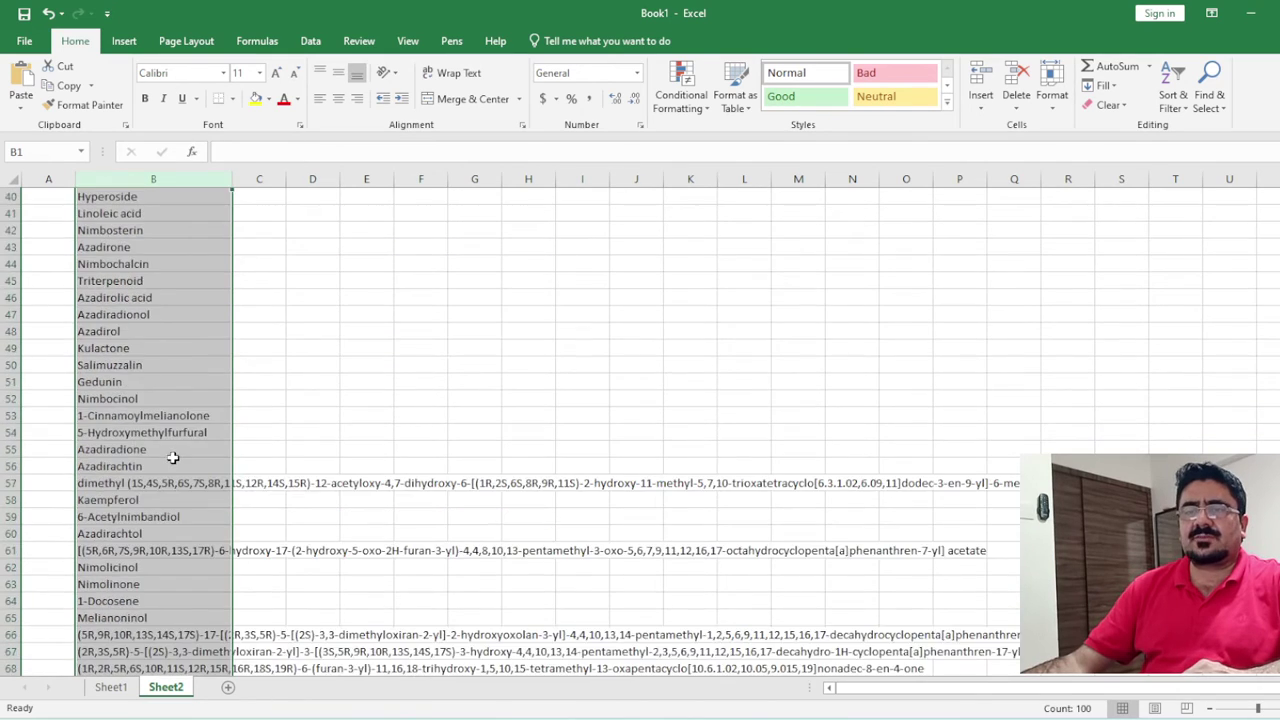
scroll(168, 464, down, 7)
scroll(175, 464, down, 7)
scroll(175, 464, down, 7)
scroll(128, 479, up, 5)
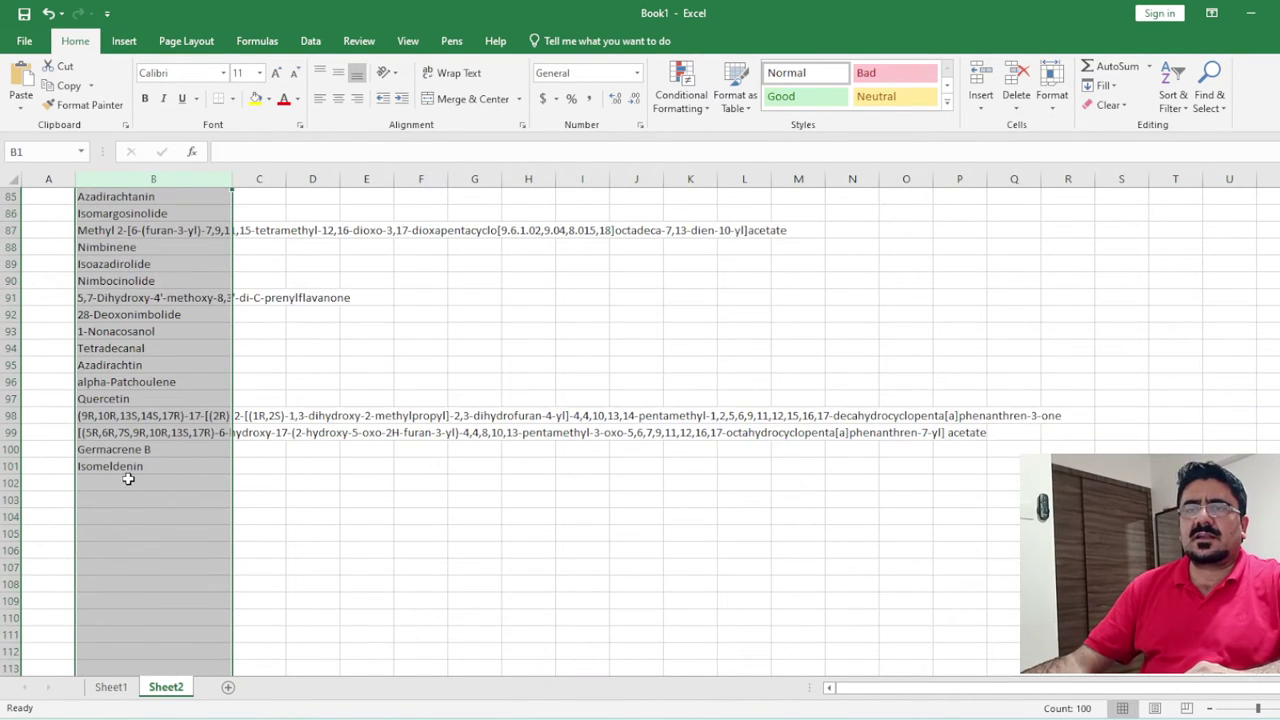
scroll(144, 468, up, 9)
scroll(130, 560, up, 10)
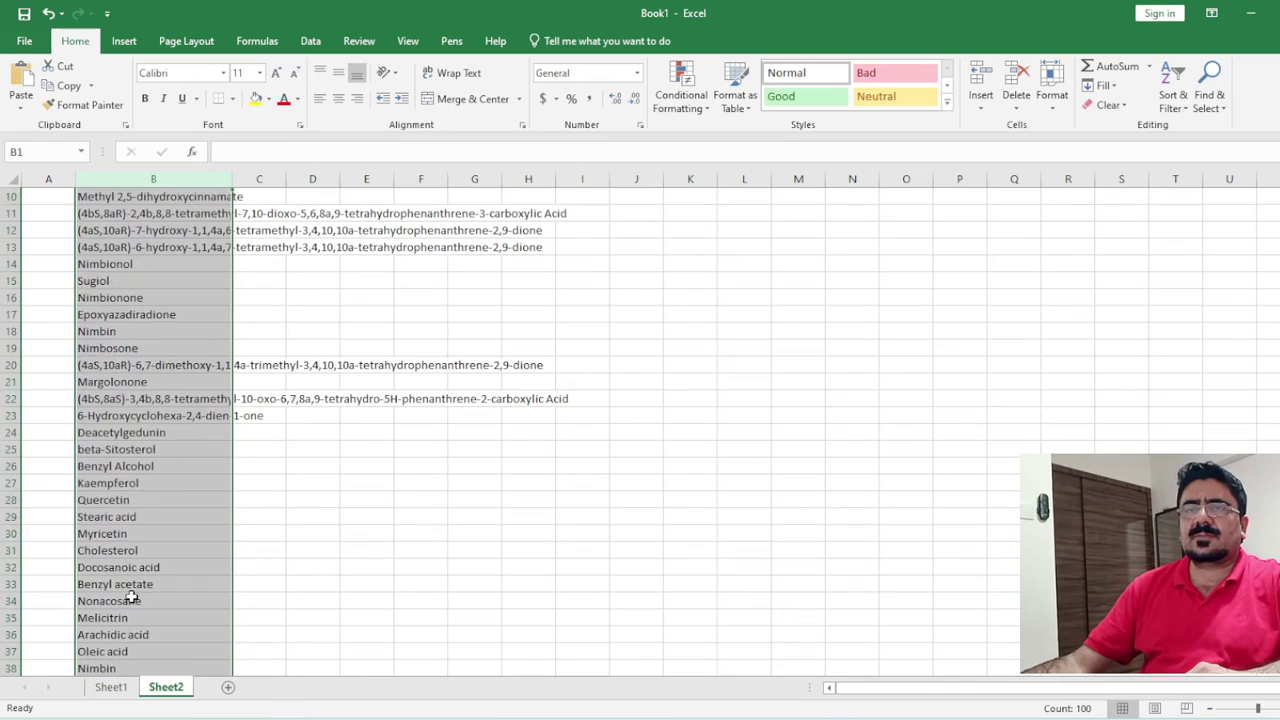
scroll(116, 650, up, 9)
Put a bold 'Name of Molecules' heading in cell B1
click(142, 194)
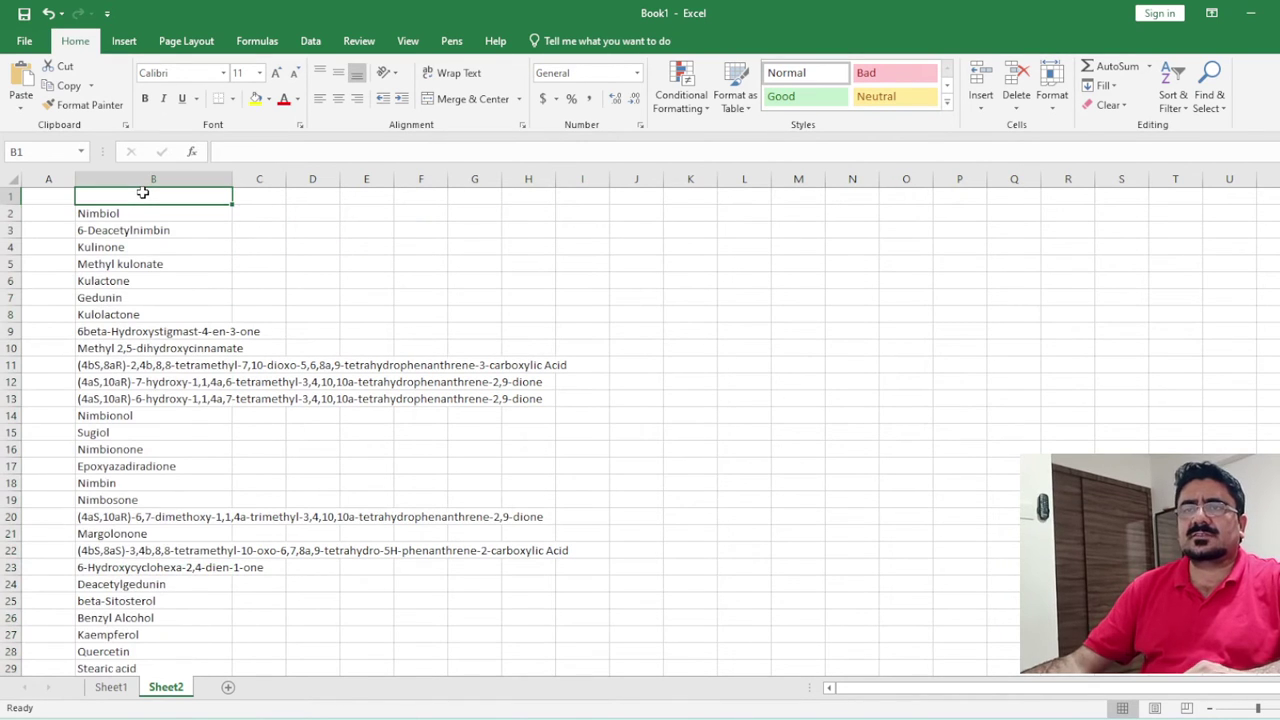
text(Nam)
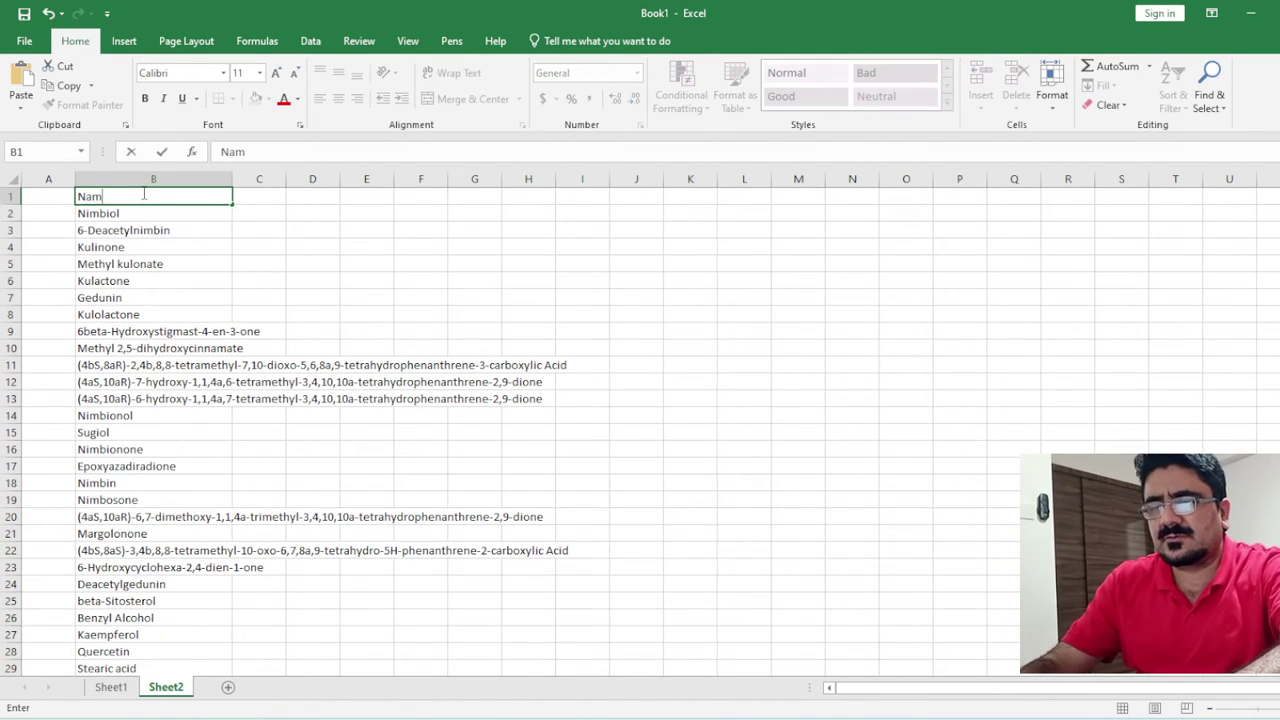
text(e of )
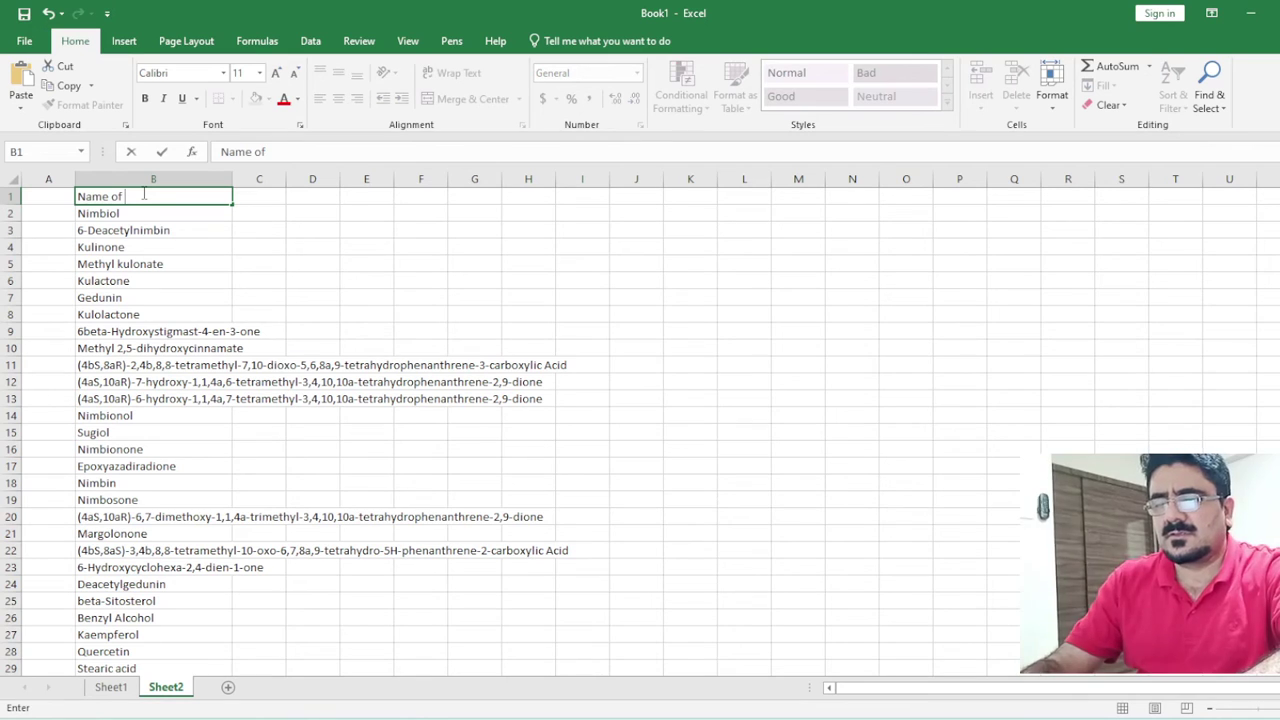
text(Molecu)
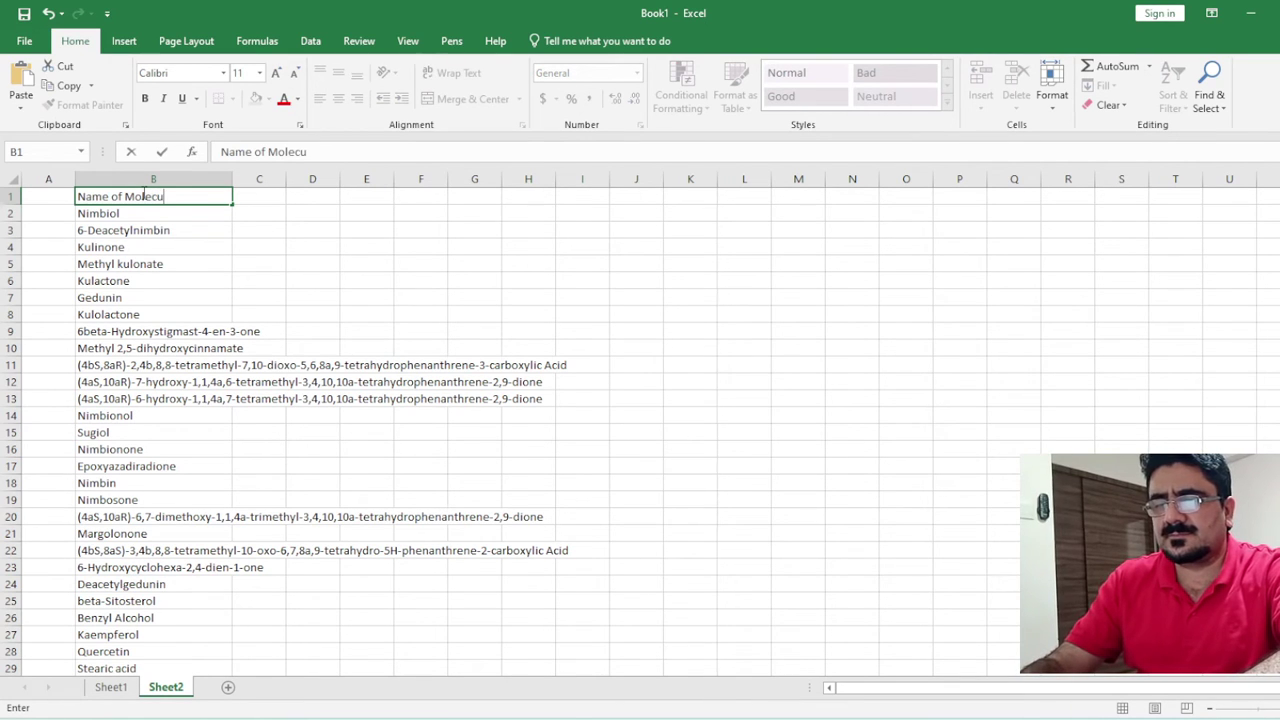
text(les)
click(420, 229)
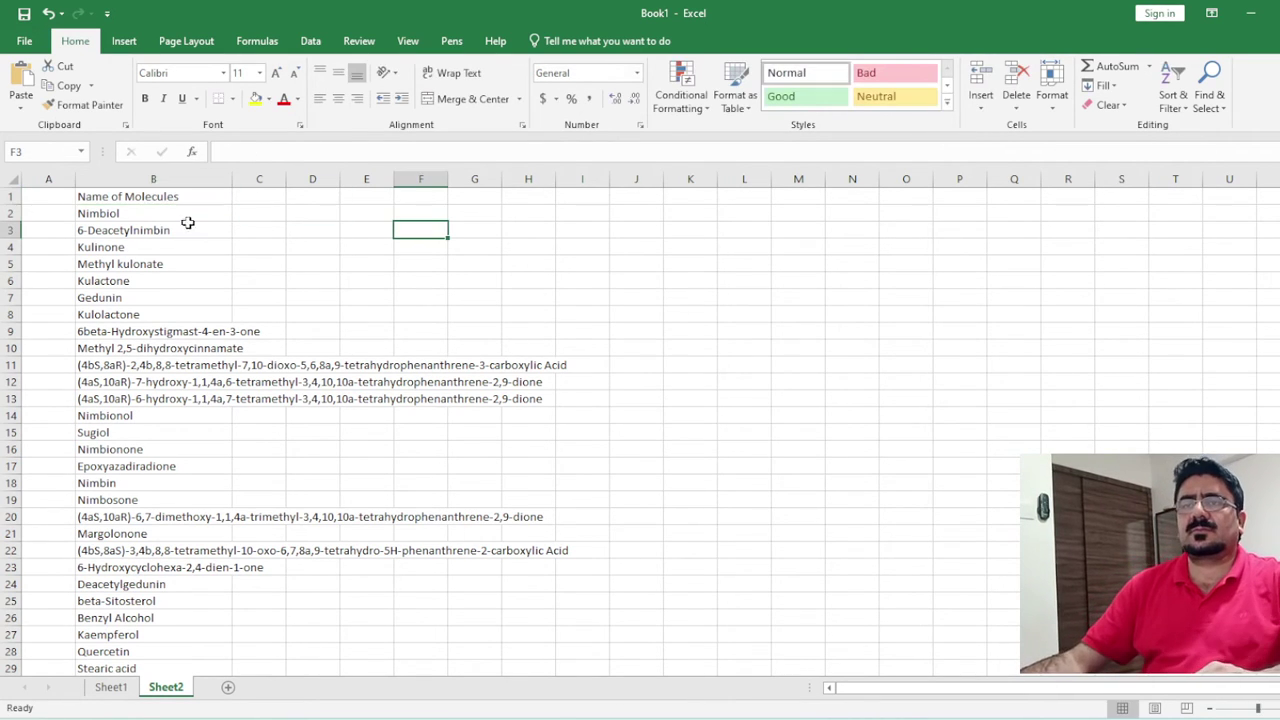
click(136, 196)
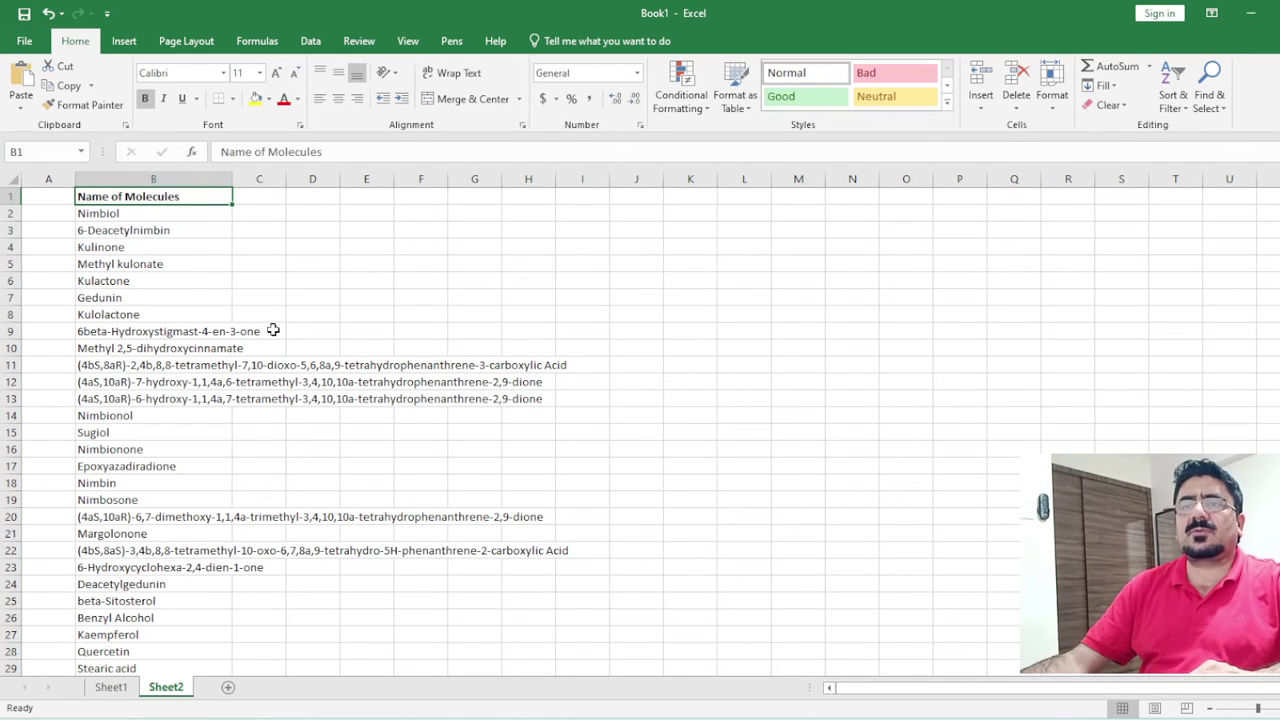
click(480, 268)
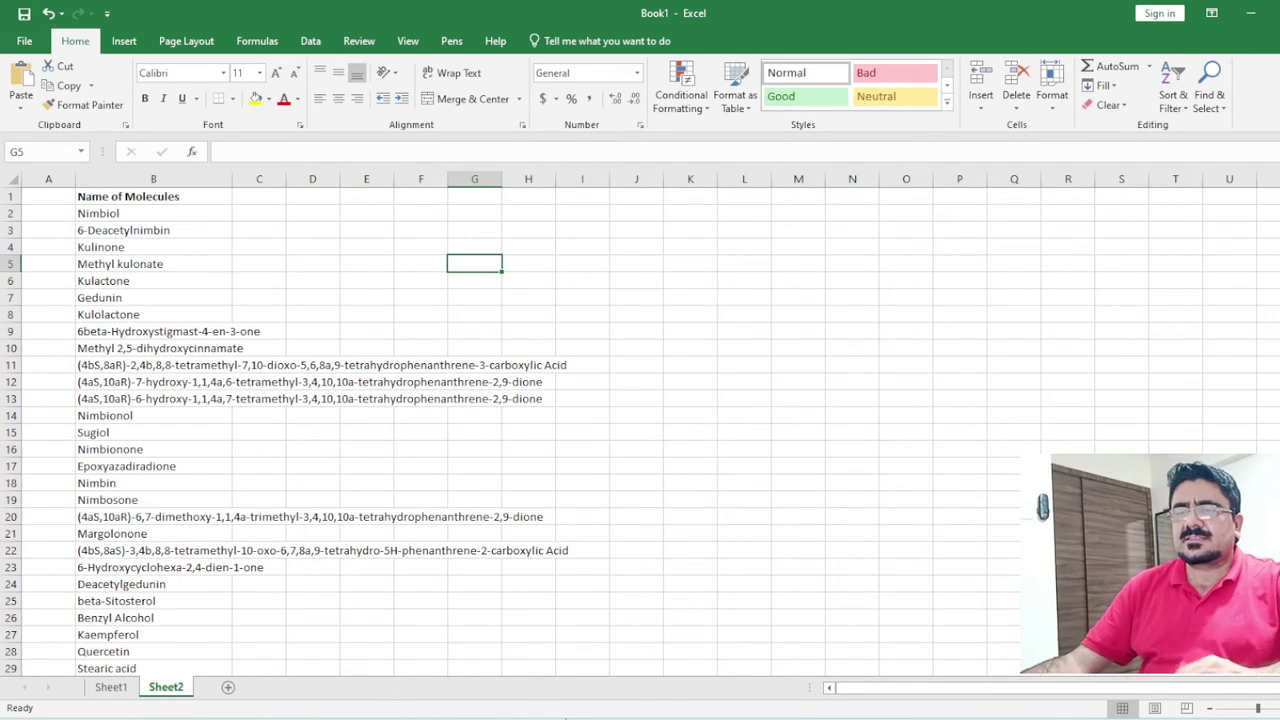
Return to IMPPAT and page the results to entries 301–400 of 418
key(alt+Tab)
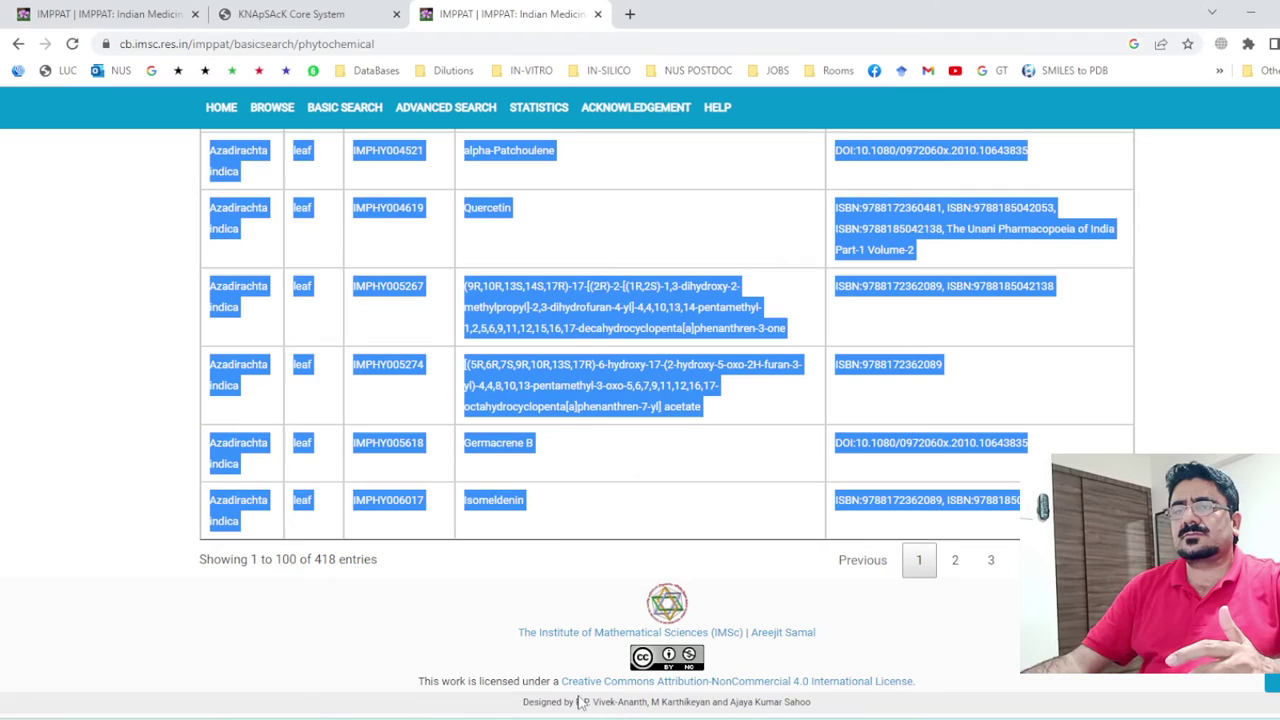
click(955, 563)
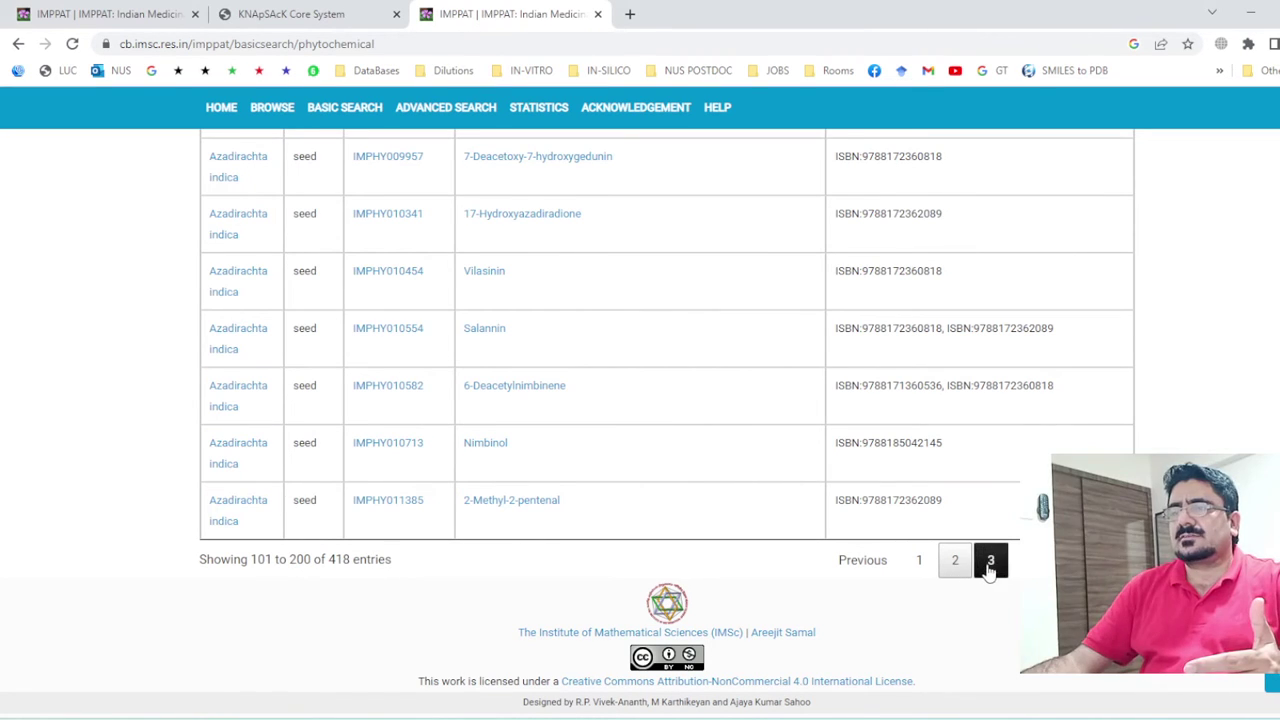
click(990, 563)
click(1028, 667)
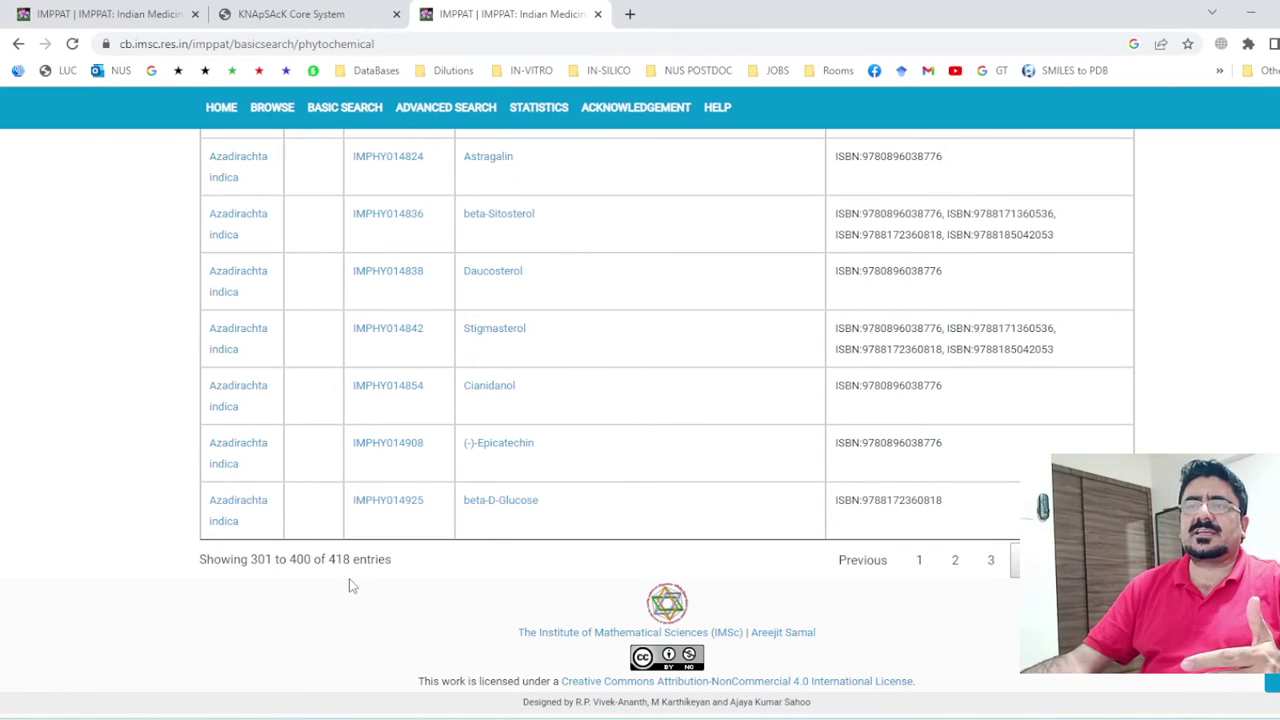
scroll(566, 237, up, 2)
scroll(560, 243, up, 5)
scroll(560, 243, up, 5)
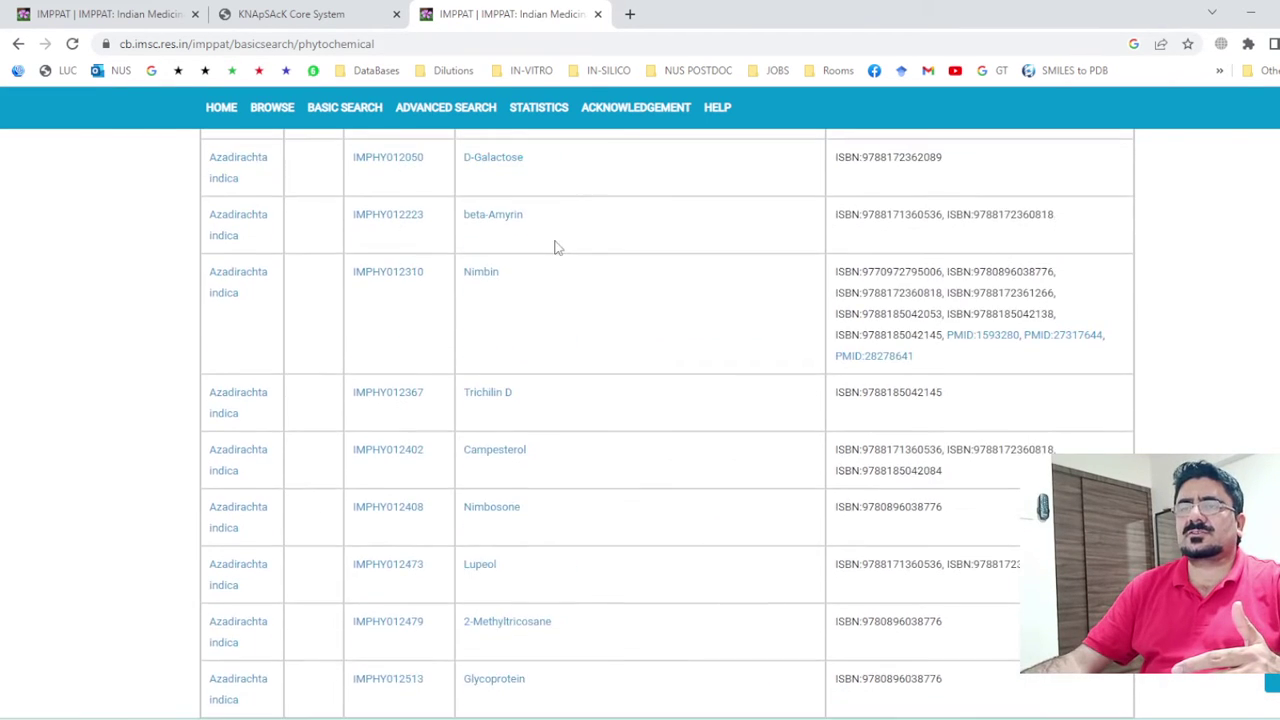
scroll(557, 247, up, 5)
scroll(554, 249, up, 5)
scroll(543, 260, up, 5)
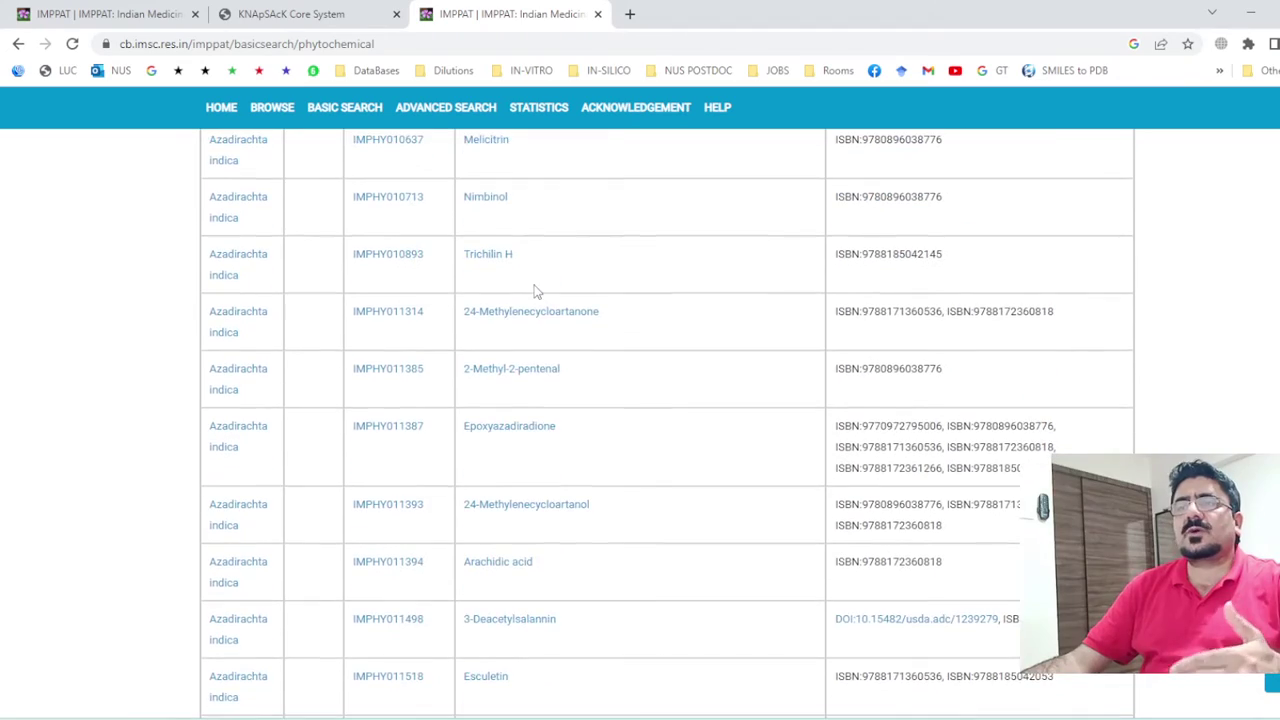
scroll(500, 400, up, 5)
scroll(486, 468, up, 5)
scroll(486, 471, up, 5)
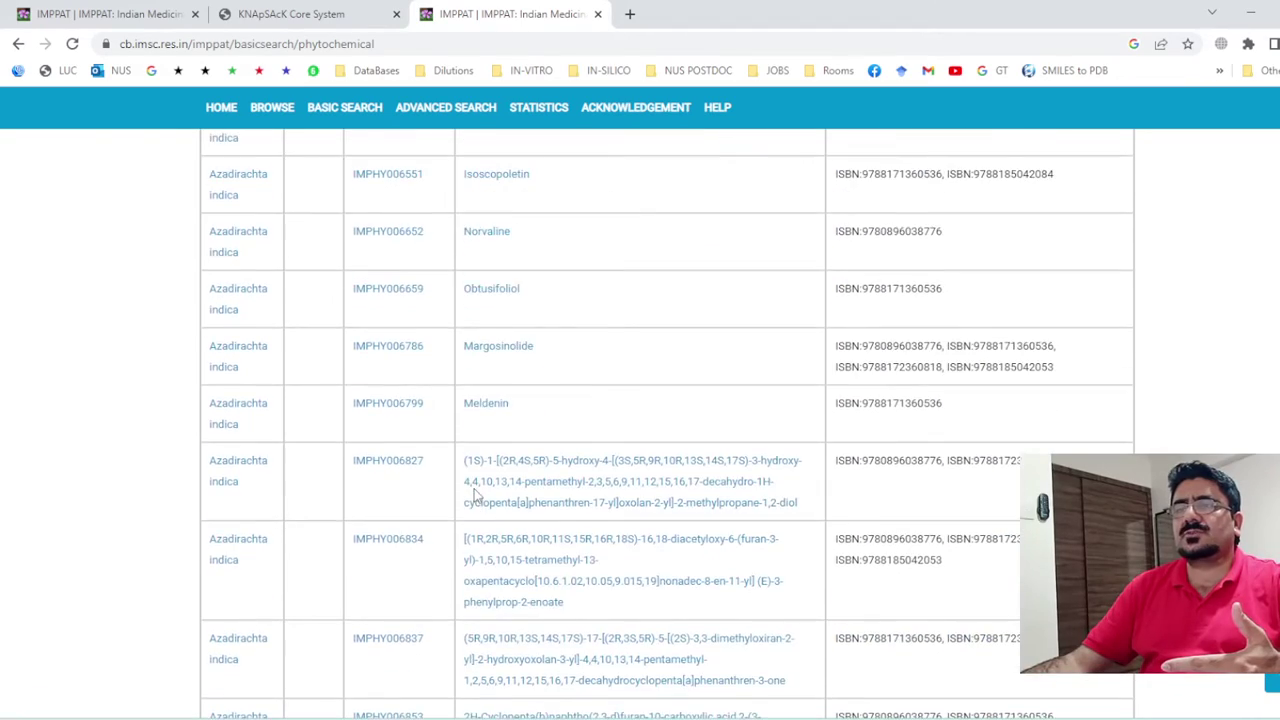
scroll(460, 530, up, 5)
scroll(450, 560, up, 5)
scroll(447, 570, up, 1)
scroll(444, 587, down, 3)
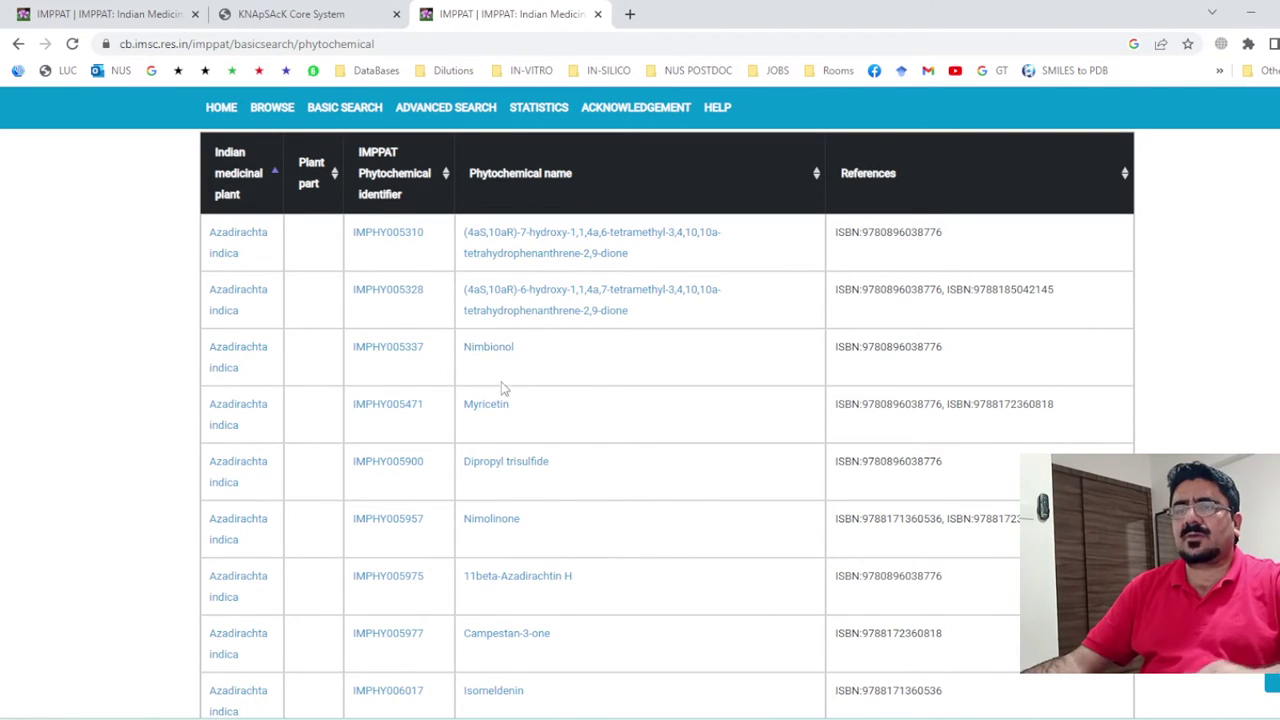
Open the Nimbionol (IMPHY005337) record and review its Summary details
click(503, 352)
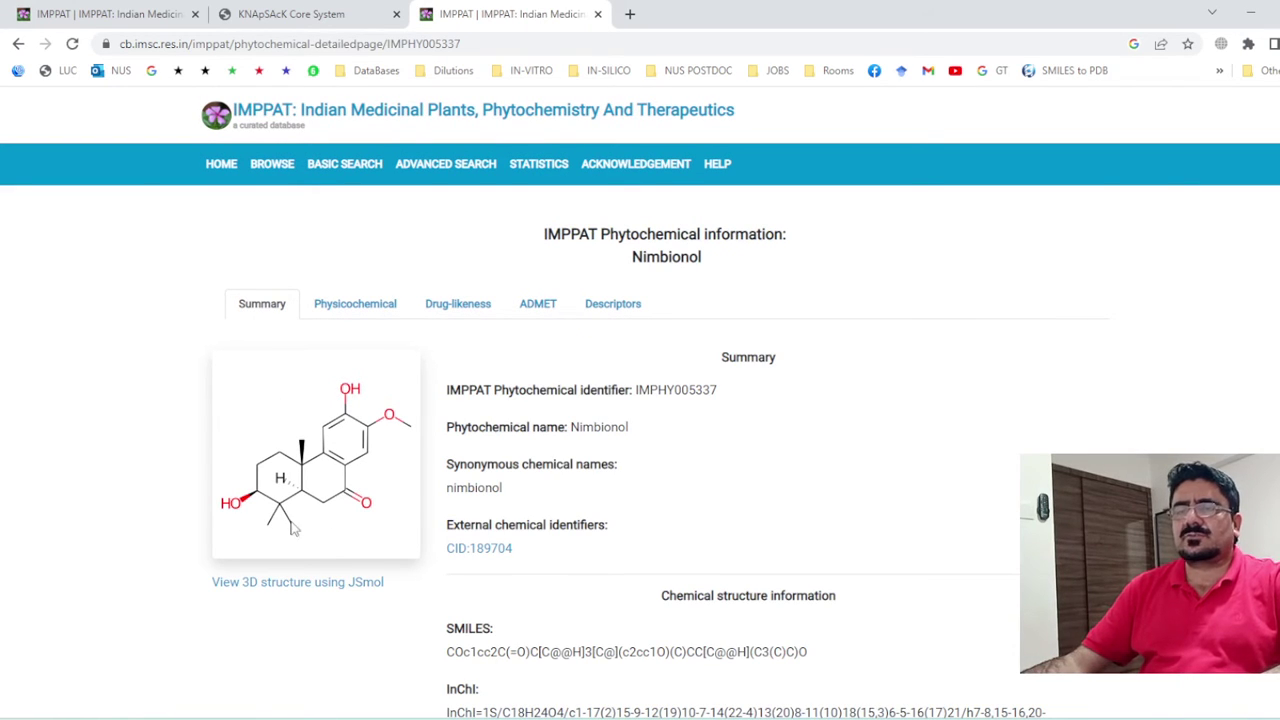
scroll(720, 389, down, 2)
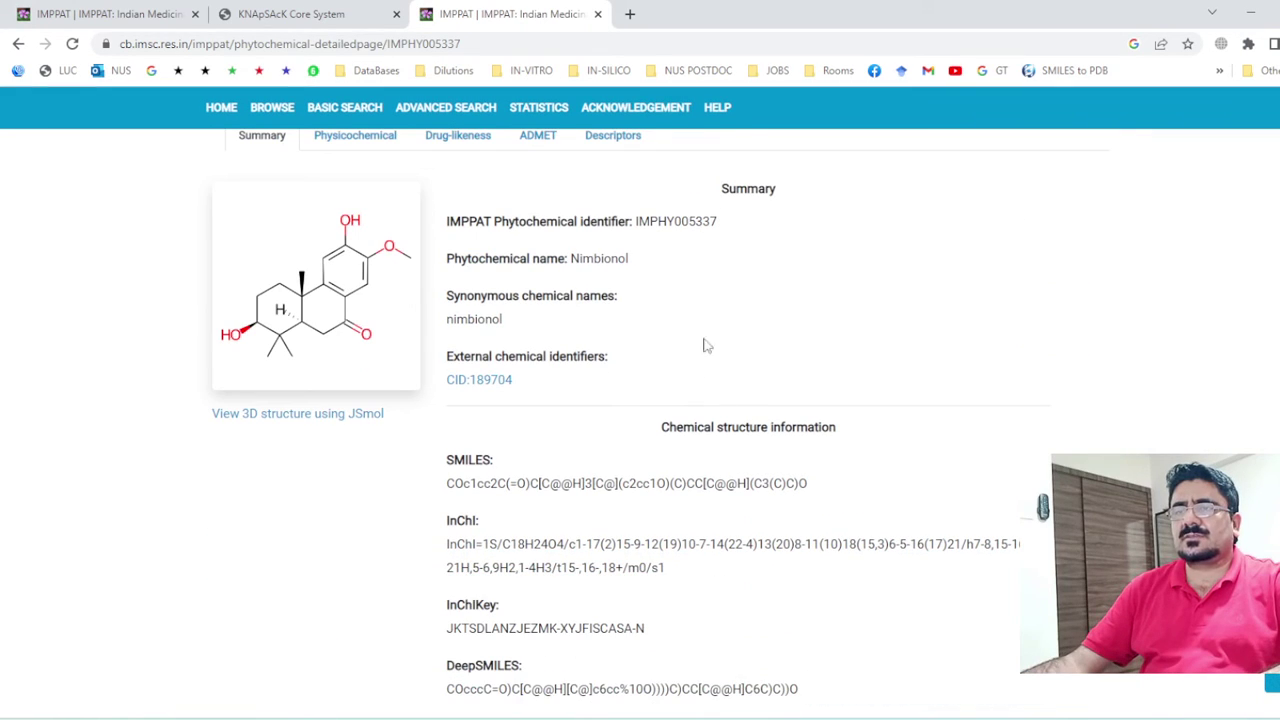
scroll(580, 567, down, 2)
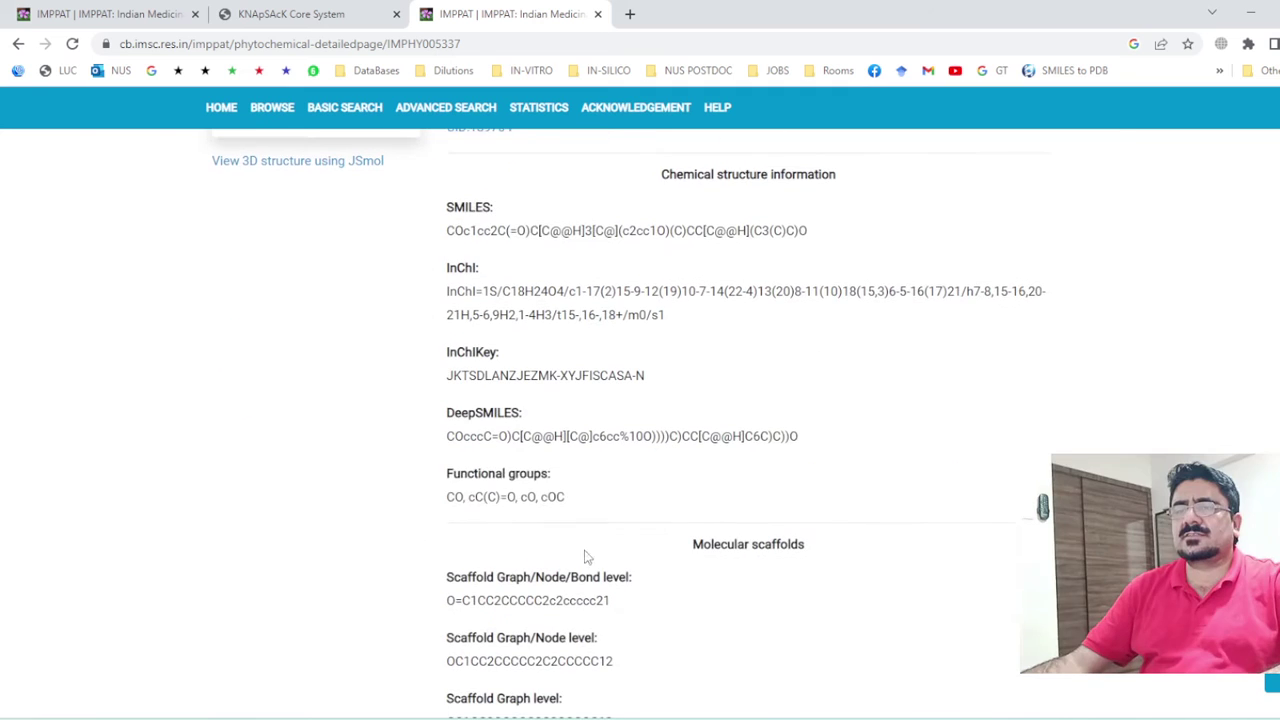
scroll(600, 486, down, 1)
scroll(606, 491, down, 2)
scroll(601, 492, down, 2)
scroll(600, 492, down, 1)
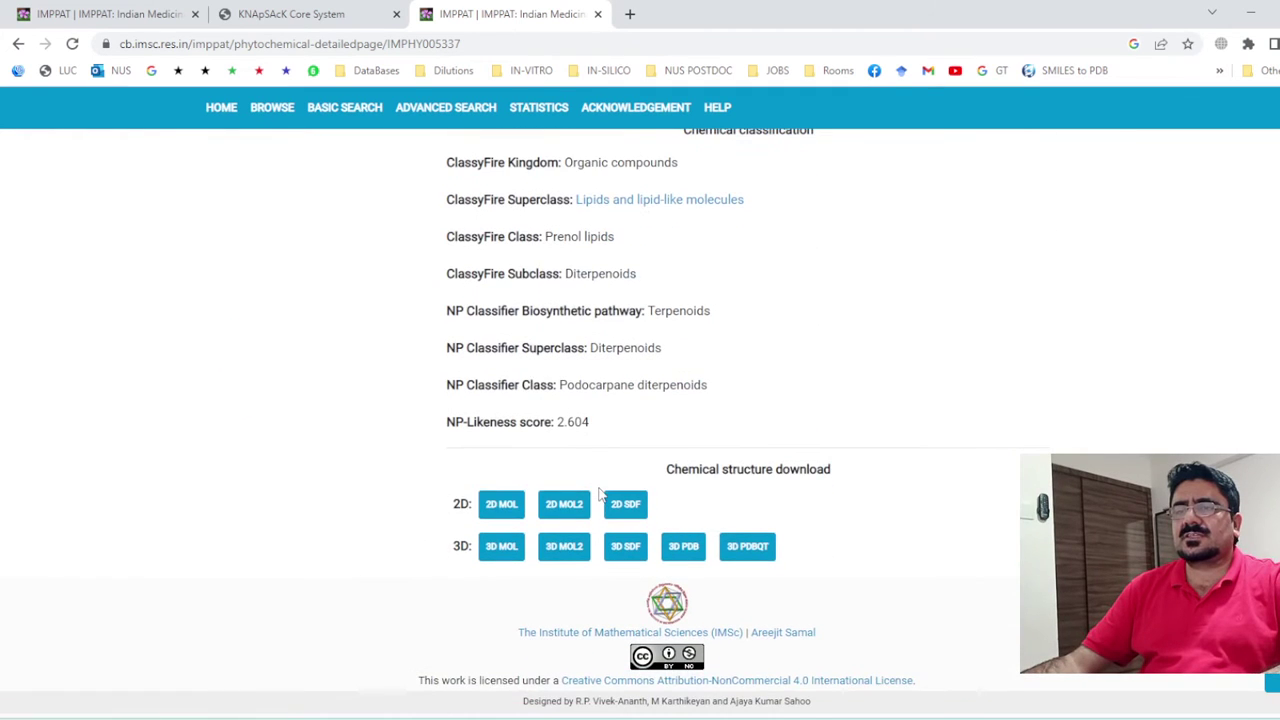
scroll(600, 490, up, 1)
scroll(595, 489, up, 2)
scroll(588, 487, up, 3)
scroll(585, 470, up, 2)
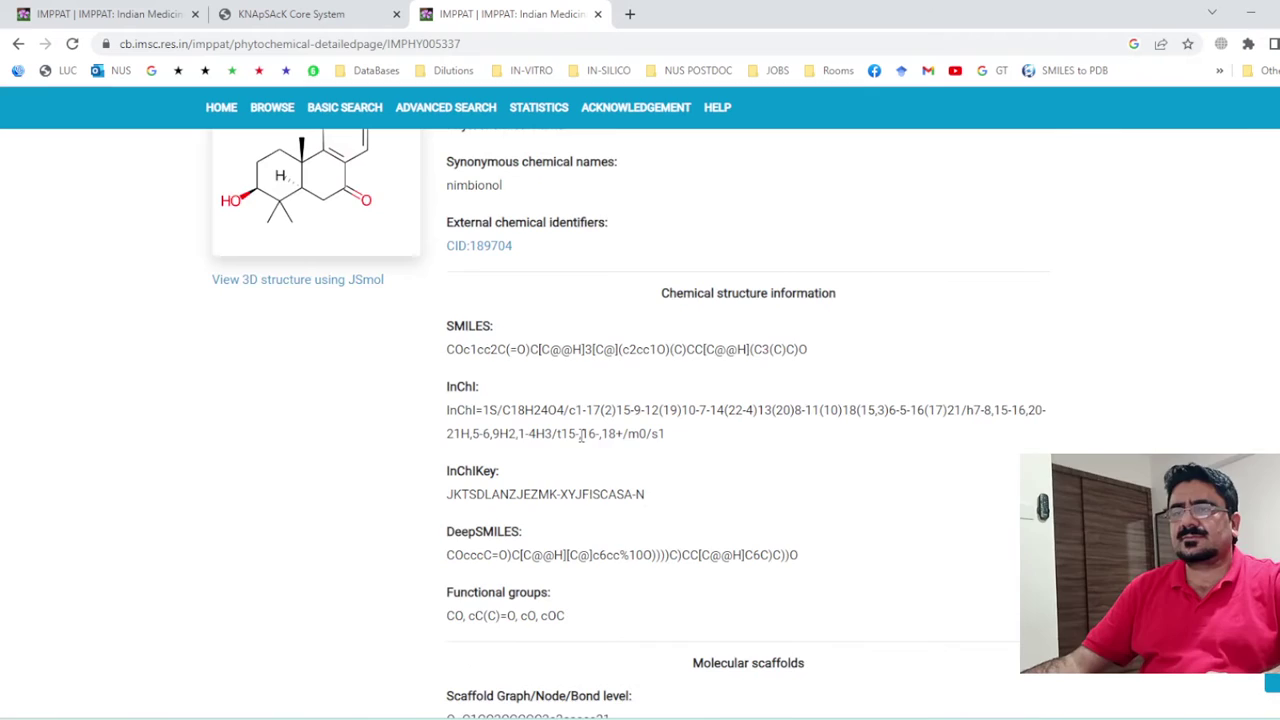
scroll(580, 455, up, 2)
scroll(578, 452, up, 1)
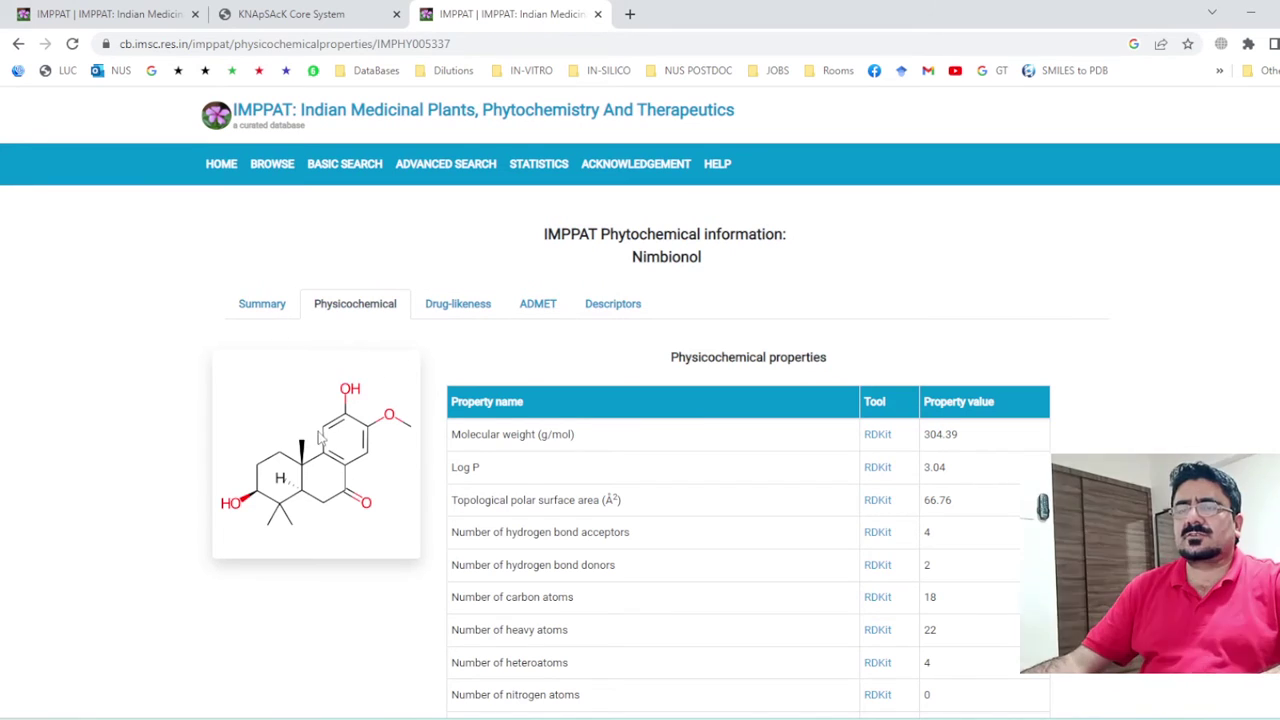
scroll(1134, 391, down, 1)
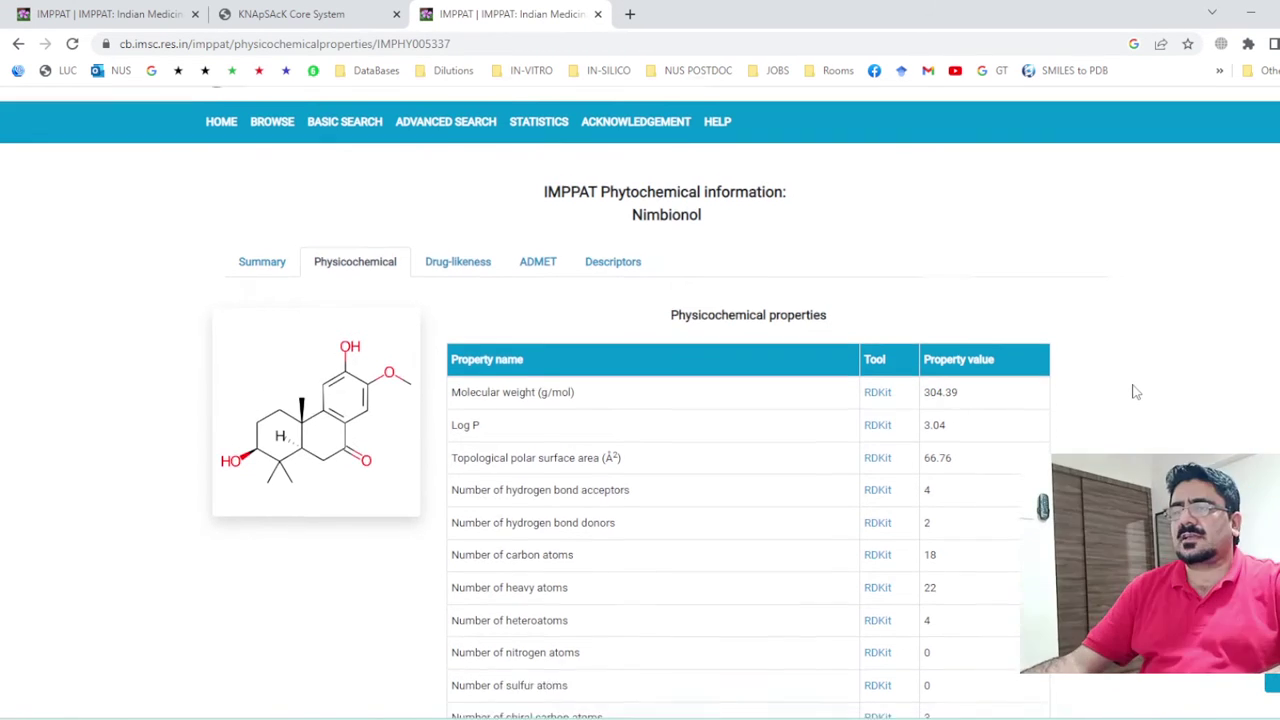
scroll(1137, 392, down, 2)
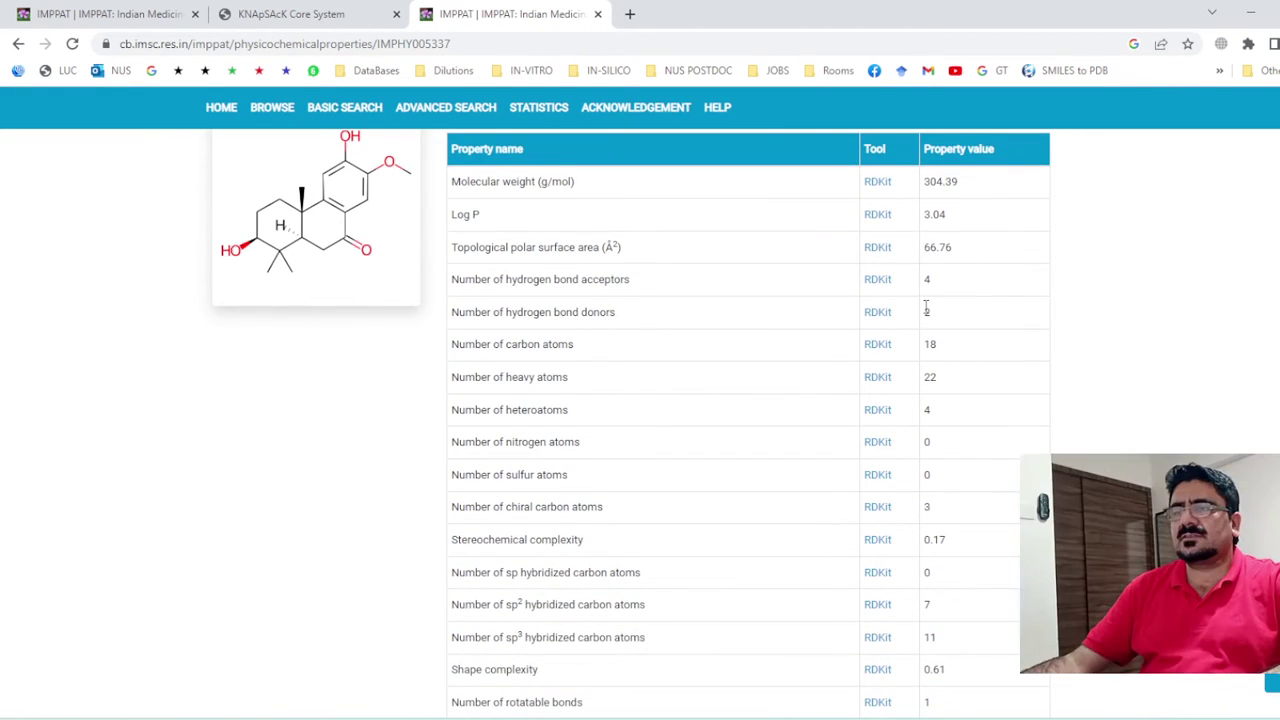
scroll(926, 315, down, 3)
scroll(925, 320, down, 1)
scroll(923, 320, down, 2)
scroll(918, 320, up, 4)
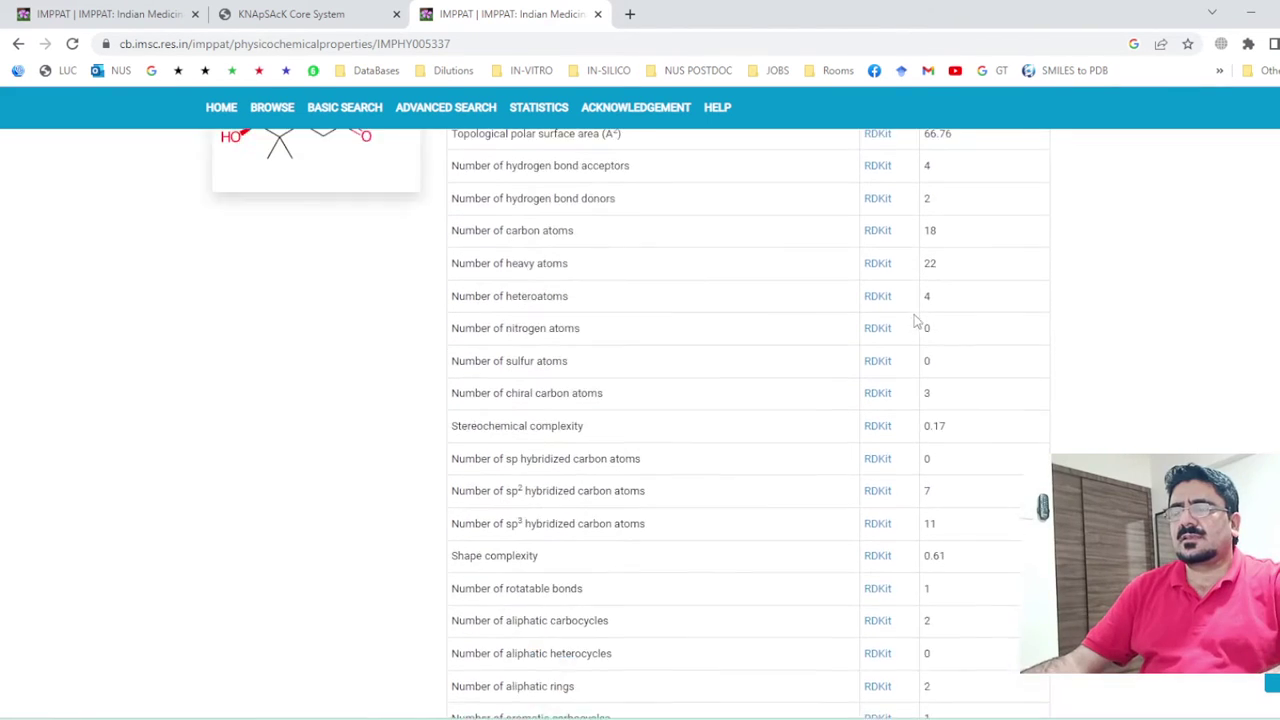
scroll(913, 320, up, 2)
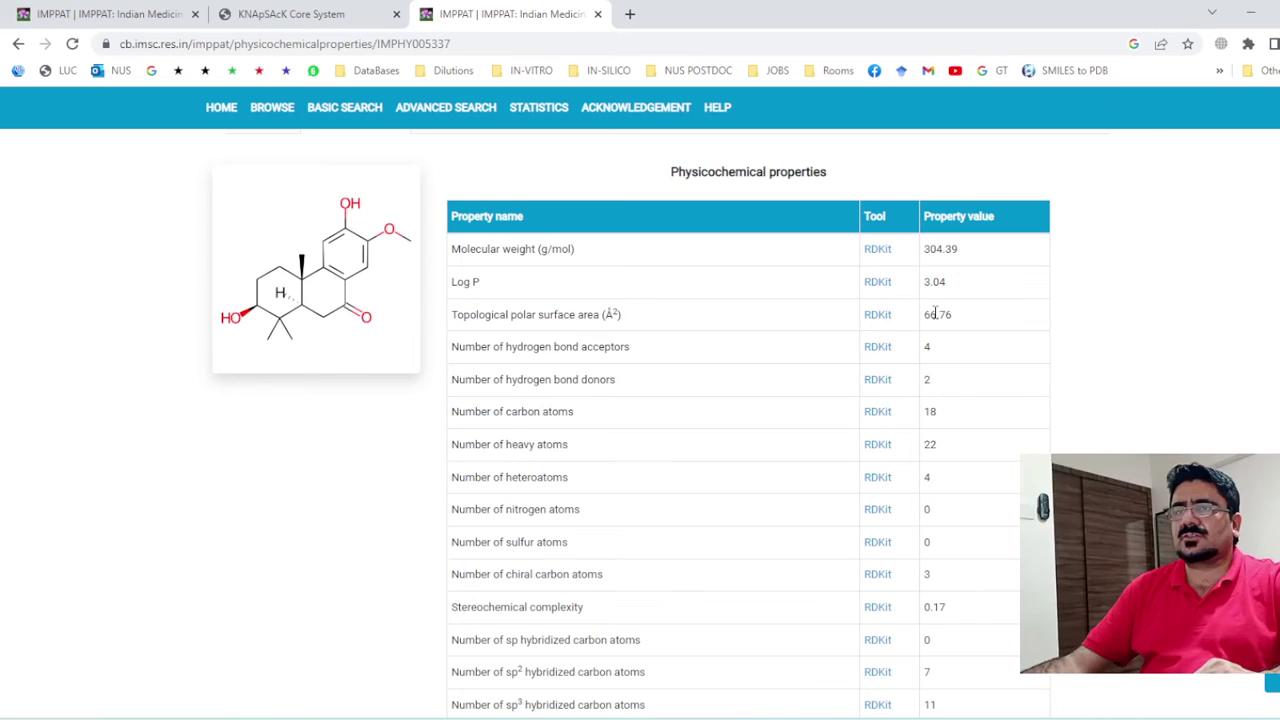
scroll(577, 340, up, 3)
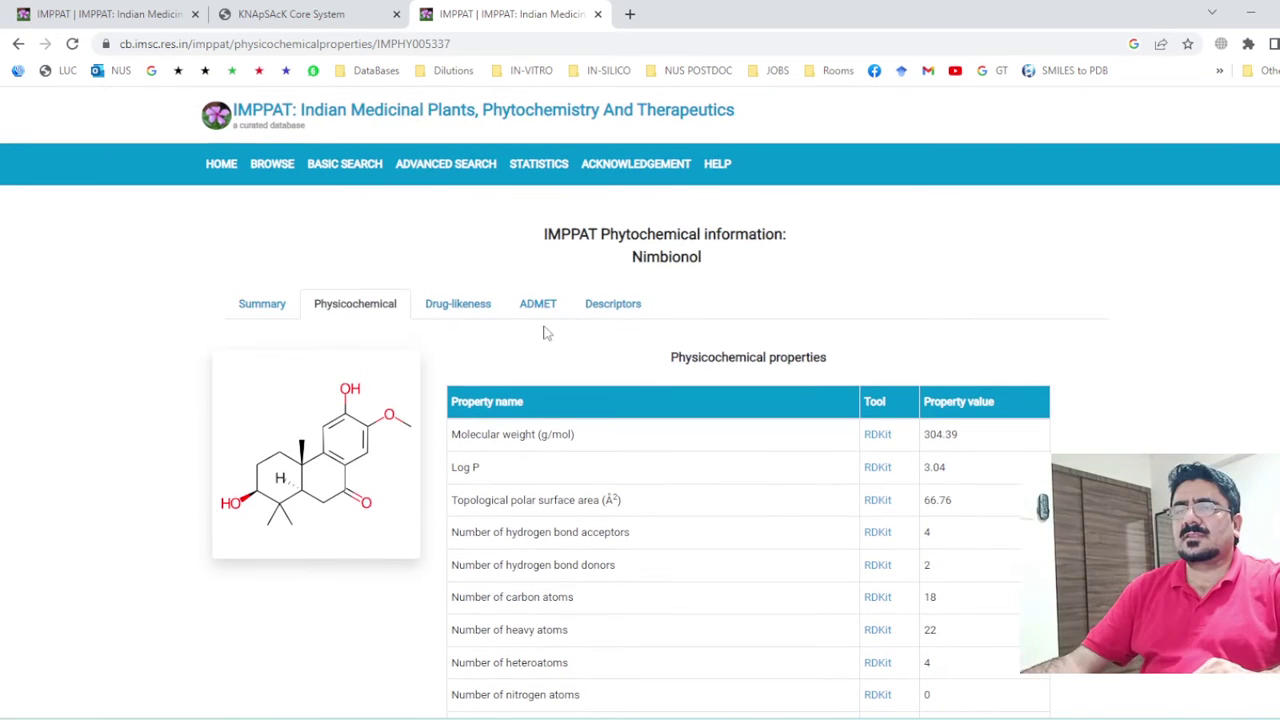
Review Nimbionol's drug-likeness, ADMET and chemical descriptor properties in IMPPAT, then return to its summary
click(455, 306)
scroll(915, 338, down, 1)
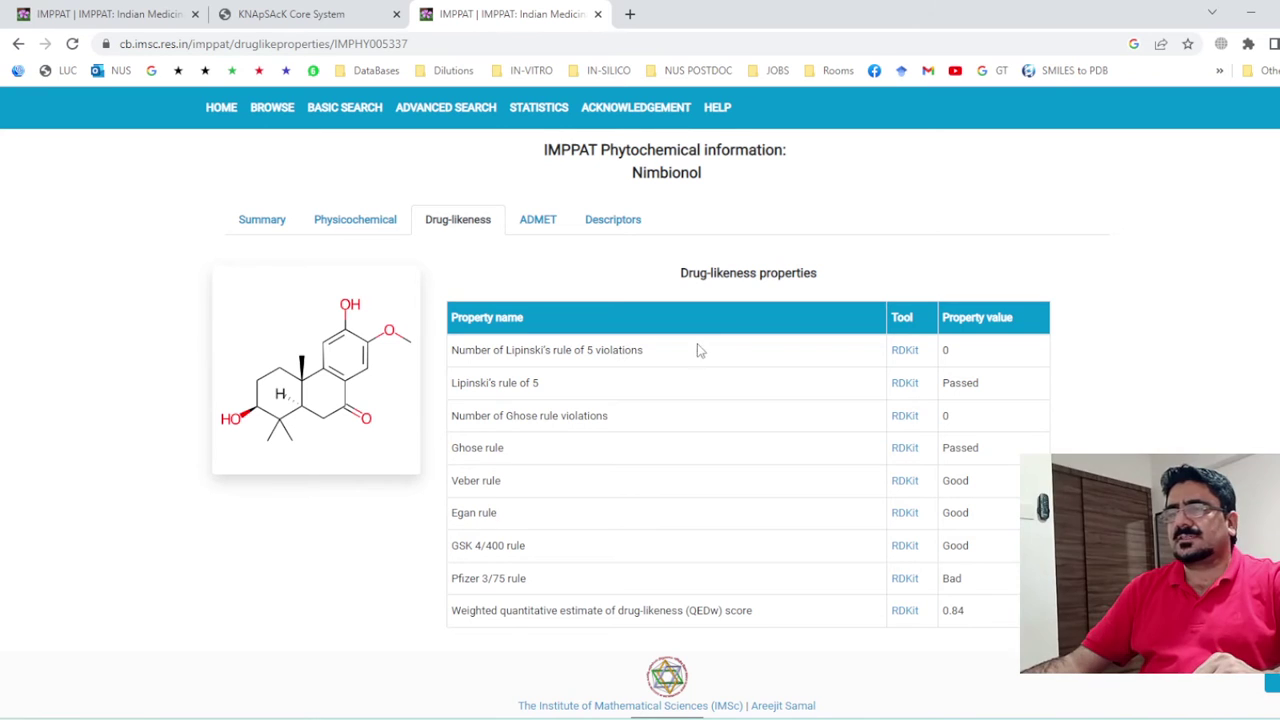
click(540, 224)
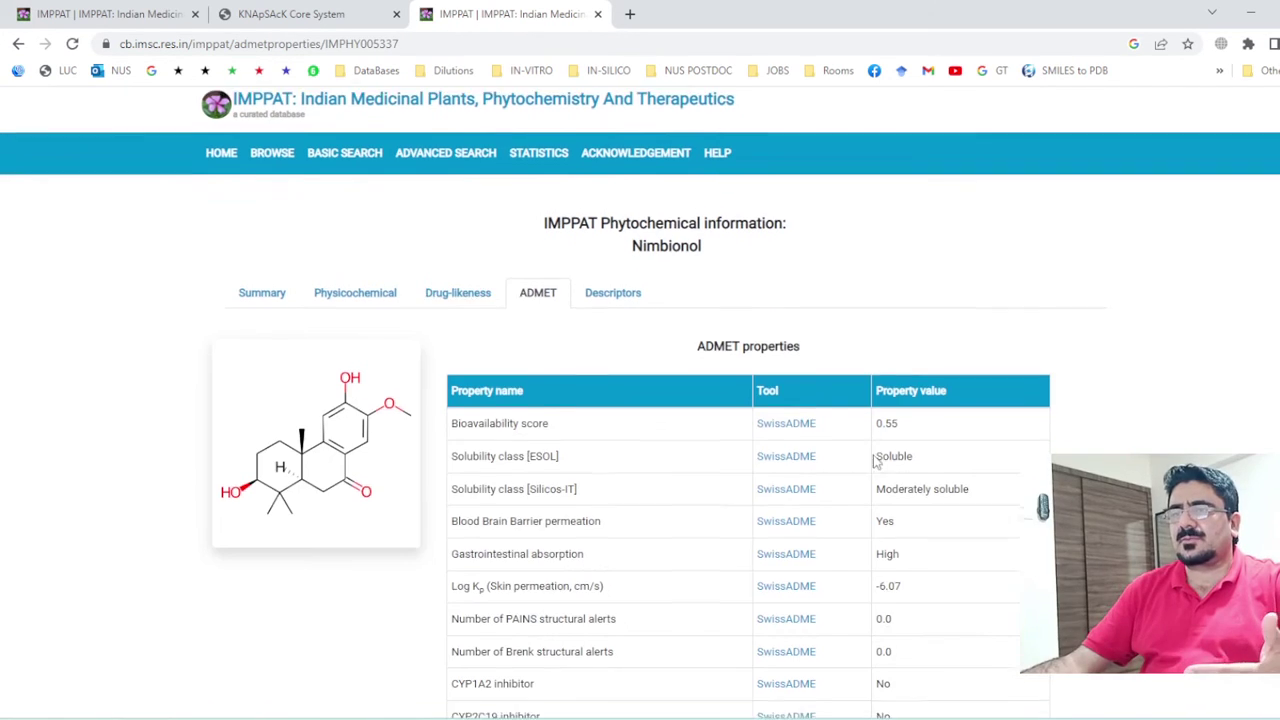
scroll(870, 420, down, 3)
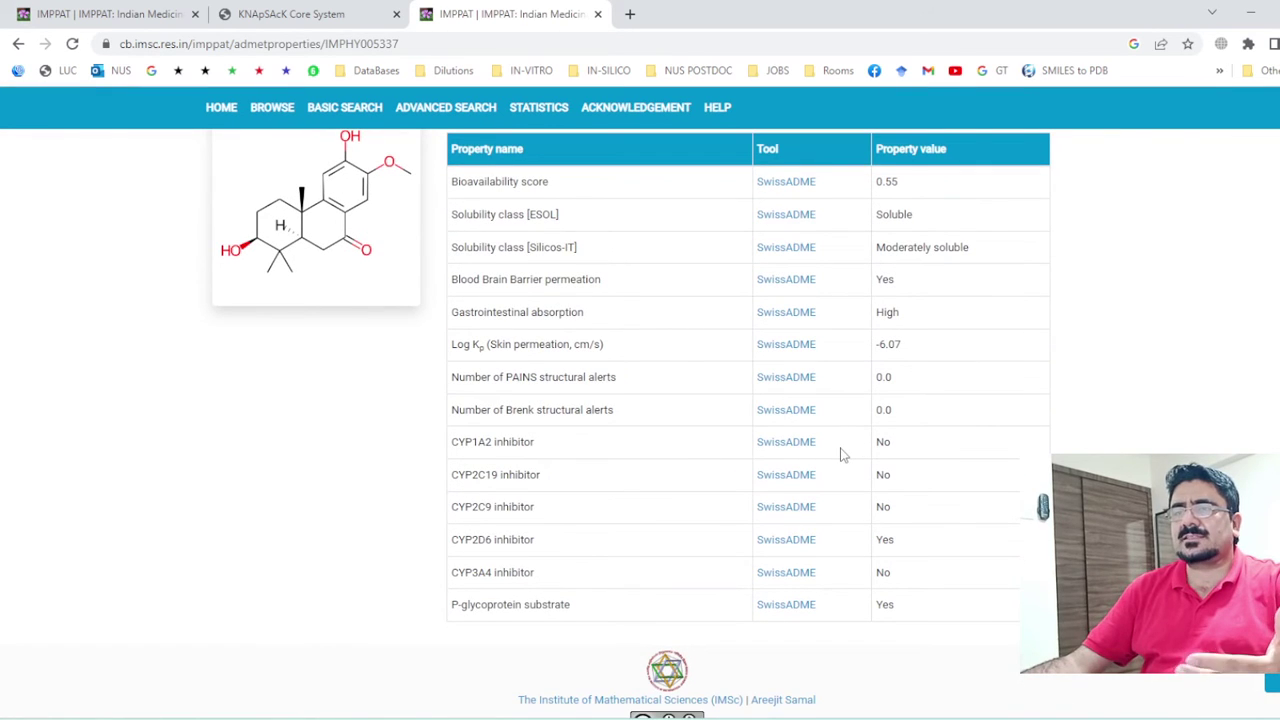
scroll(393, 287, up, 2)
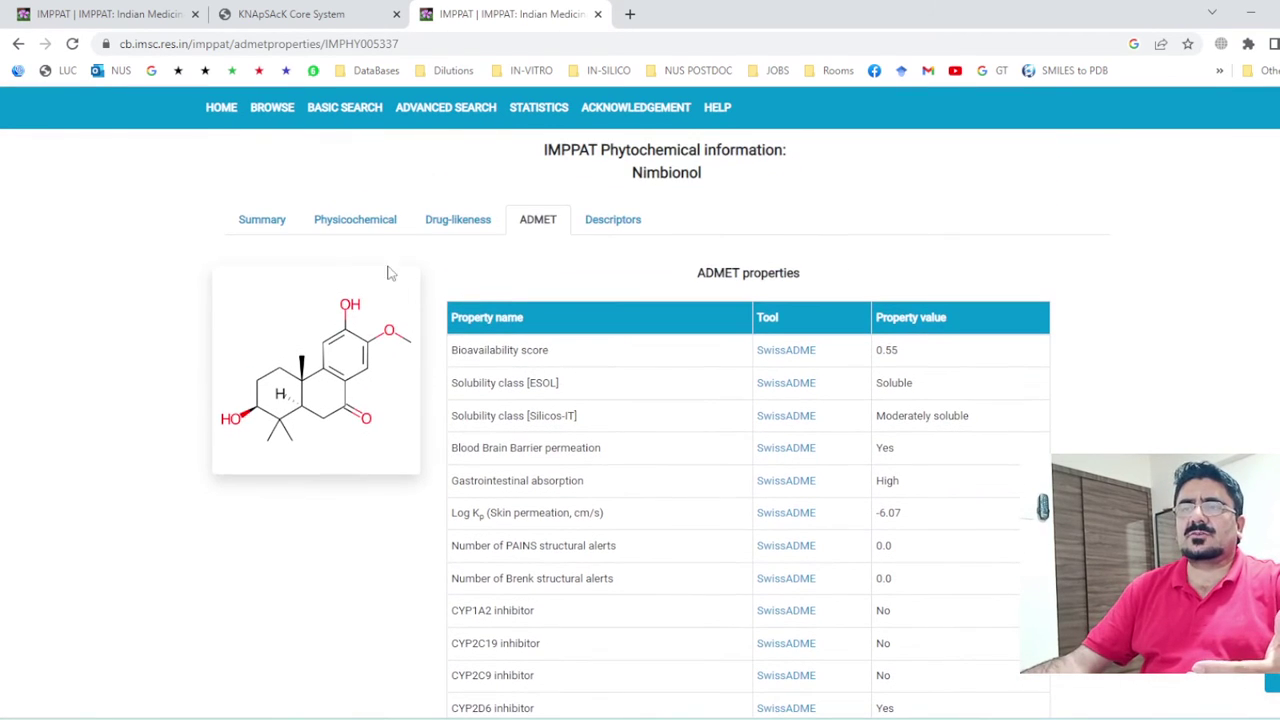
click(598, 229)
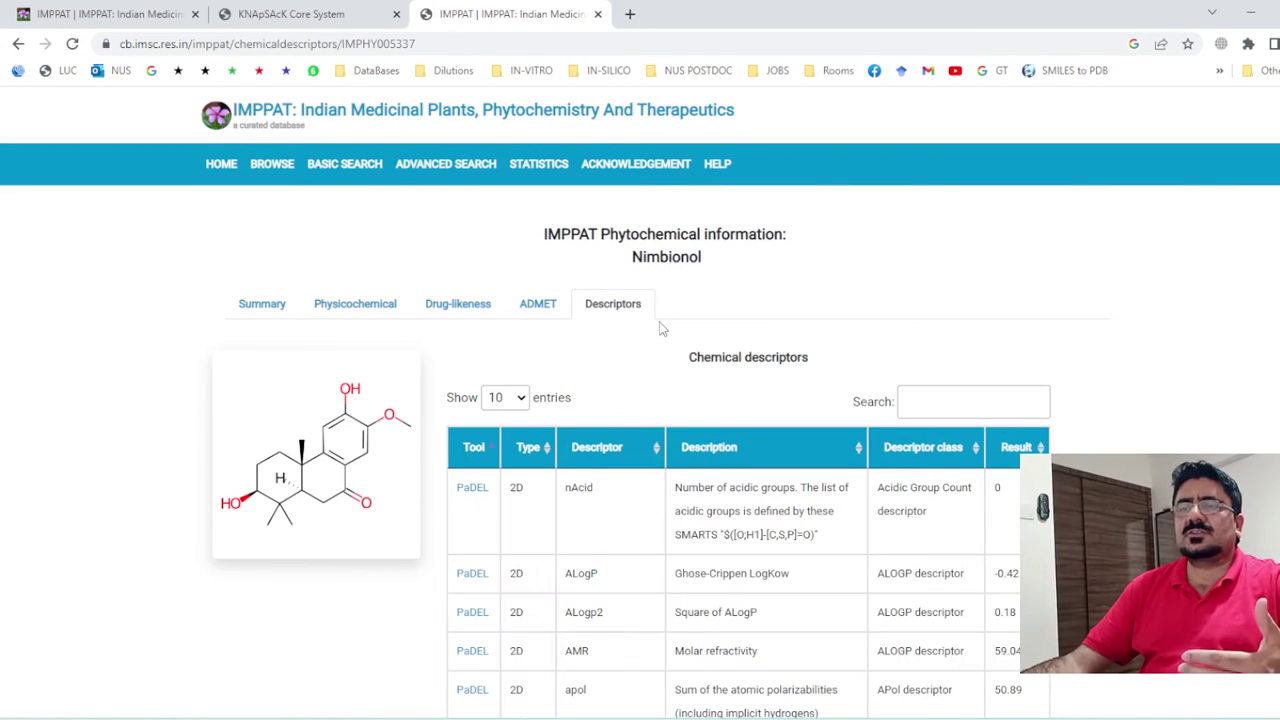
scroll(660, 335, down, 1)
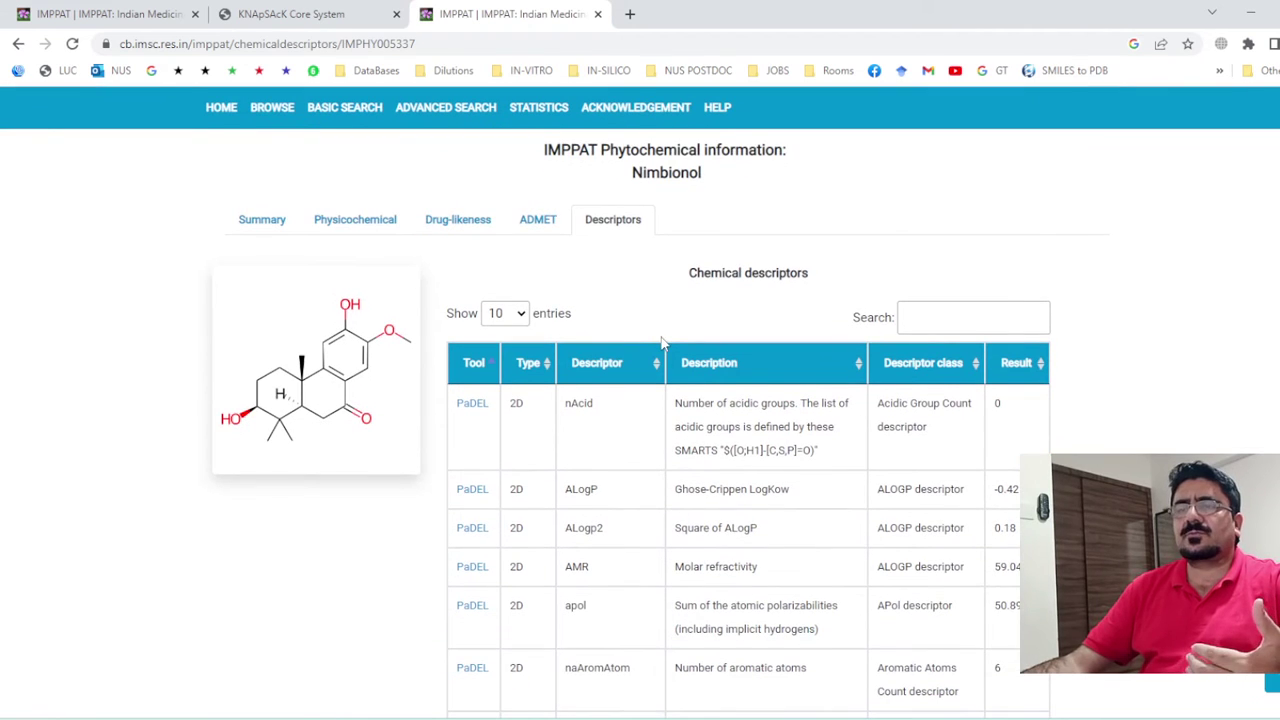
click(257, 222)
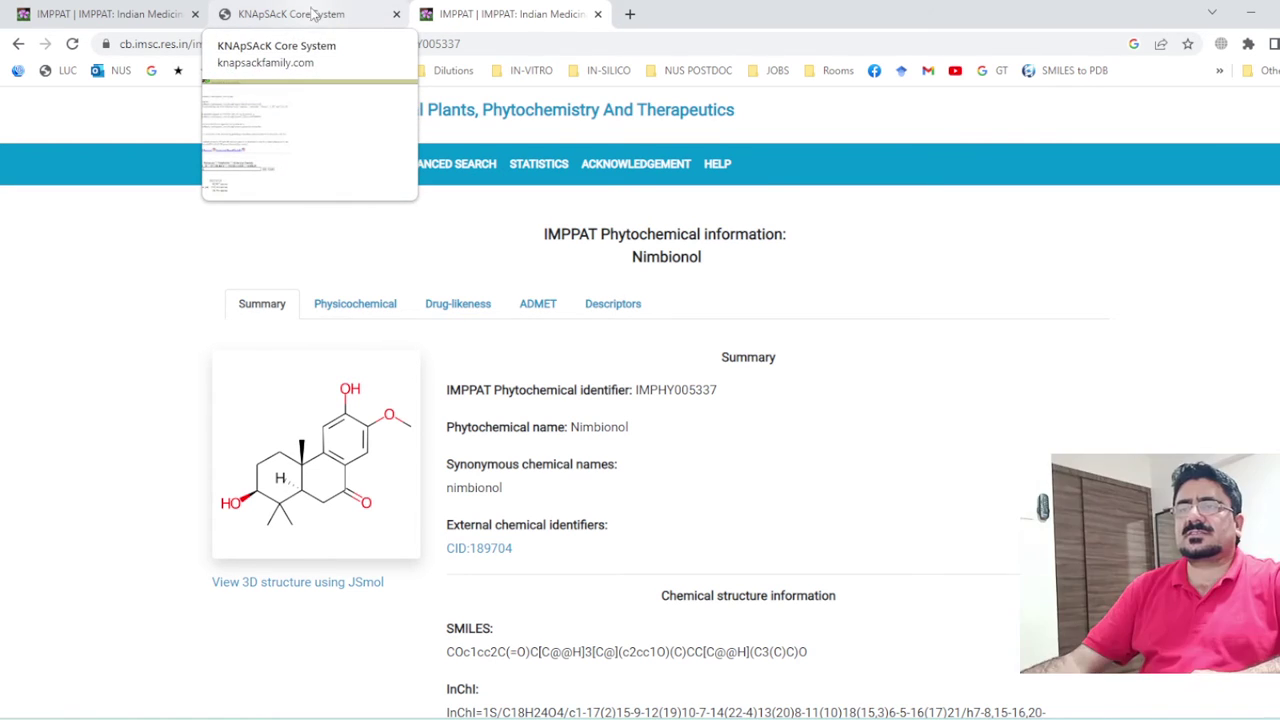
Open a new browser tab showing the Google homepage beside the IMPPAT tabs
click(316, 17)
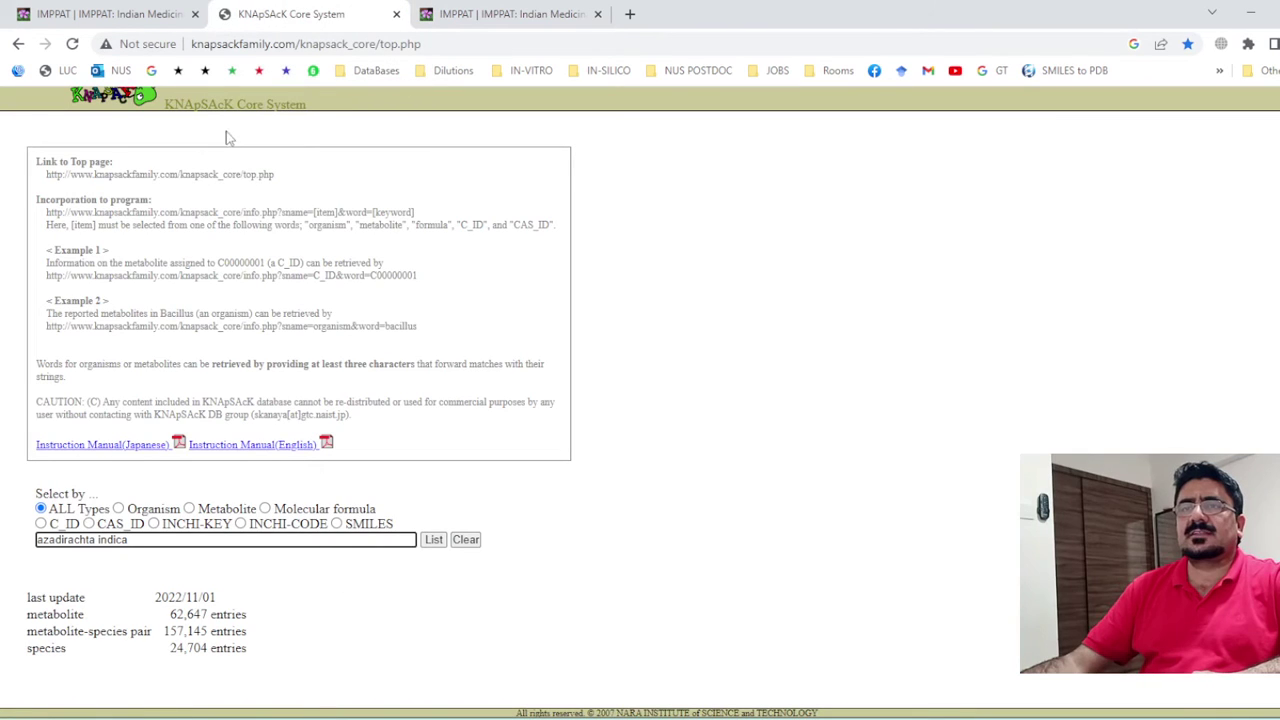
click(490, 17)
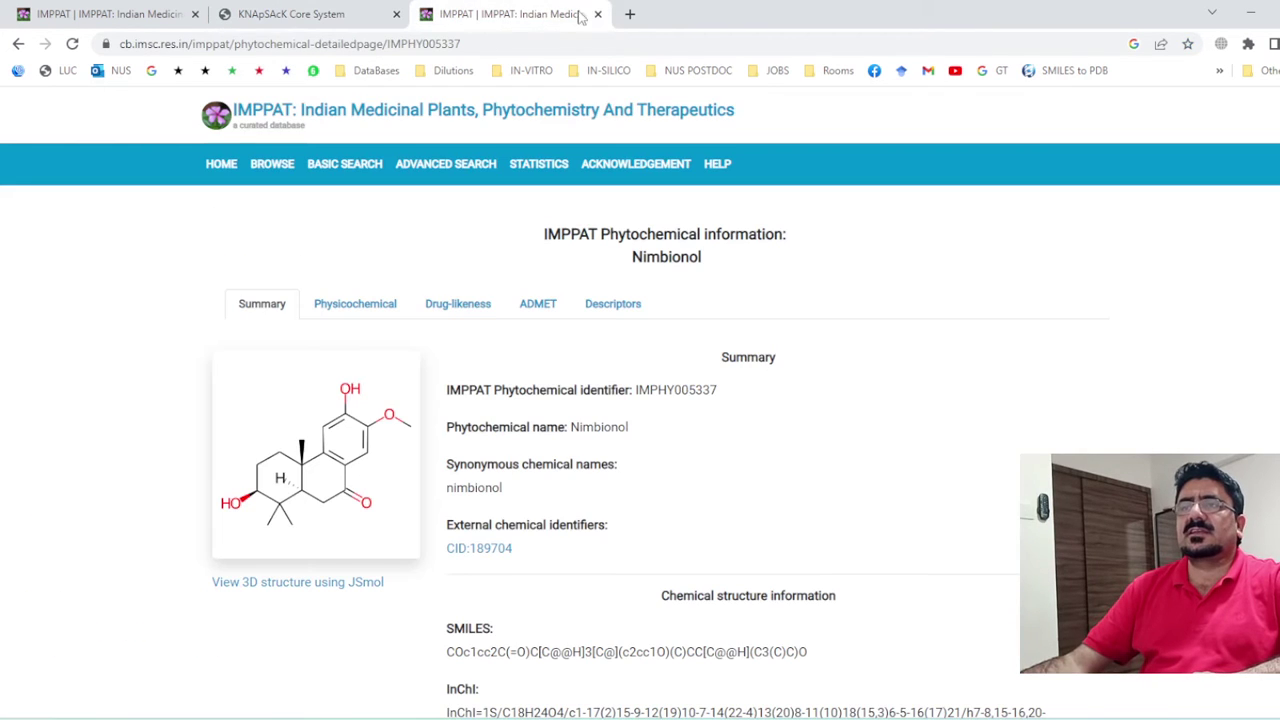
click(630, 14)
click(151, 70)
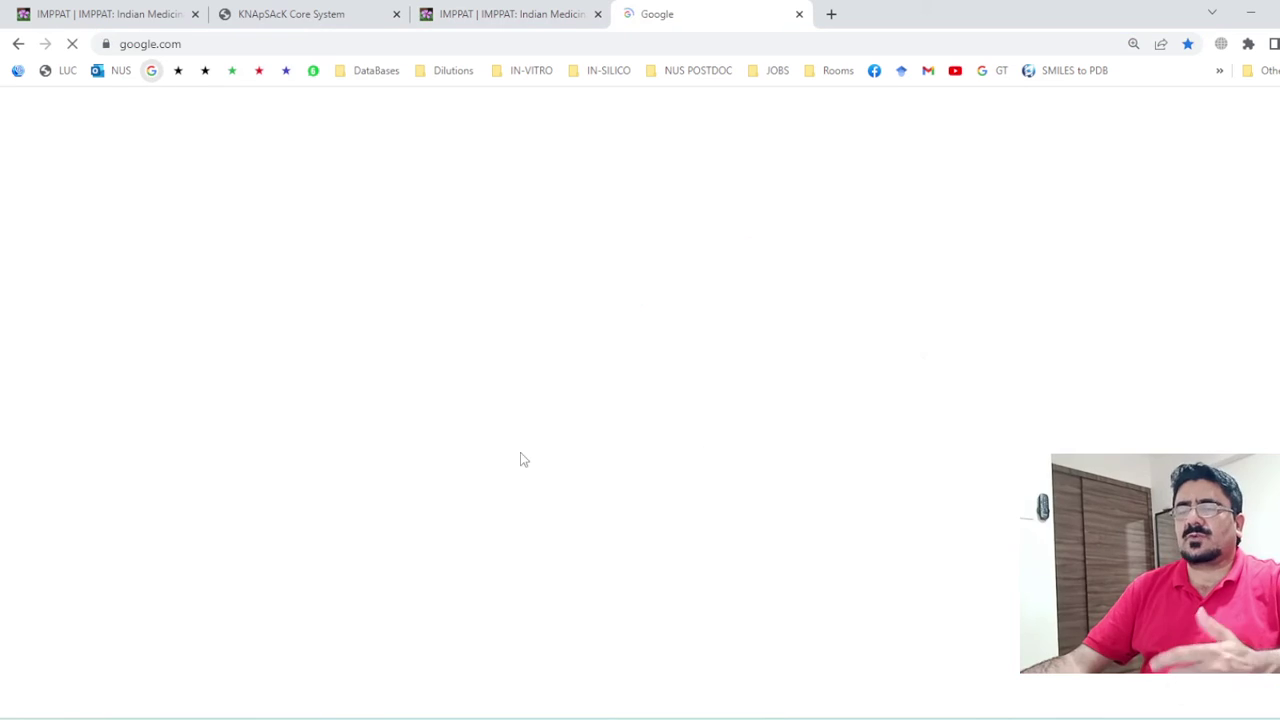
Copy the 'Knapsack Database' text from PowerPoint's slide 2 and switch back to the browser
key(alt+Tab)
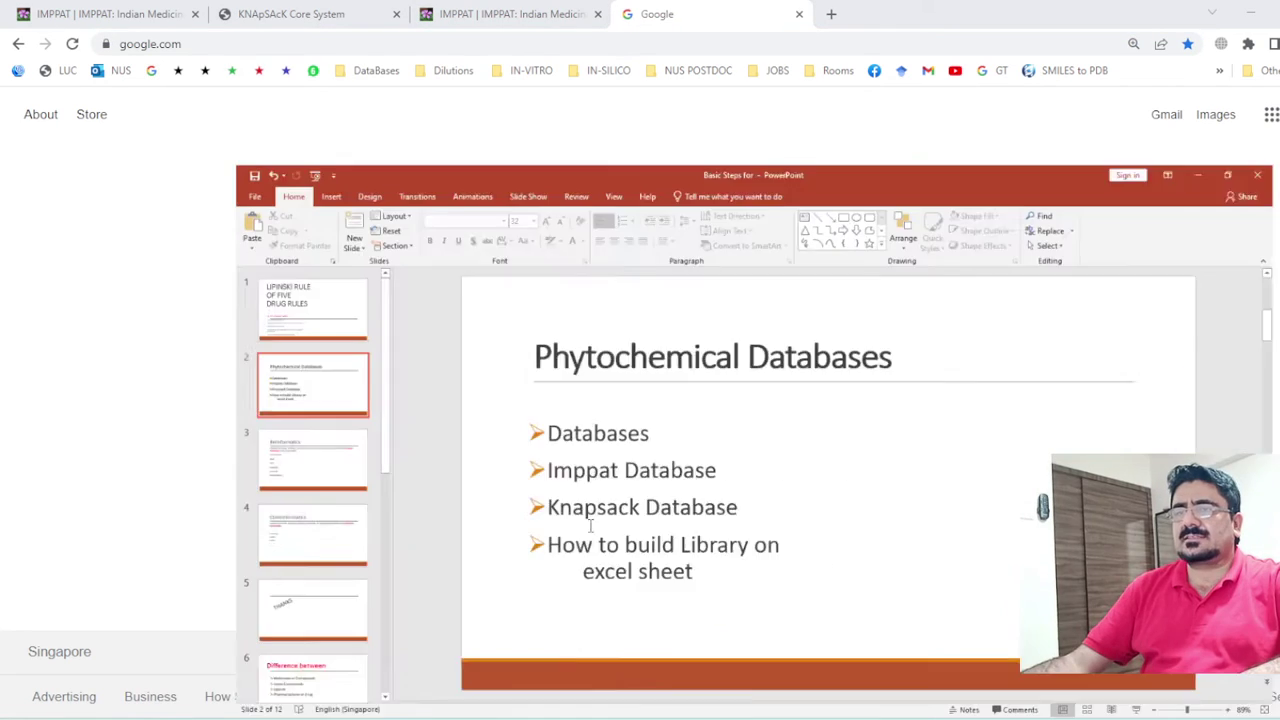
click(420, 445)
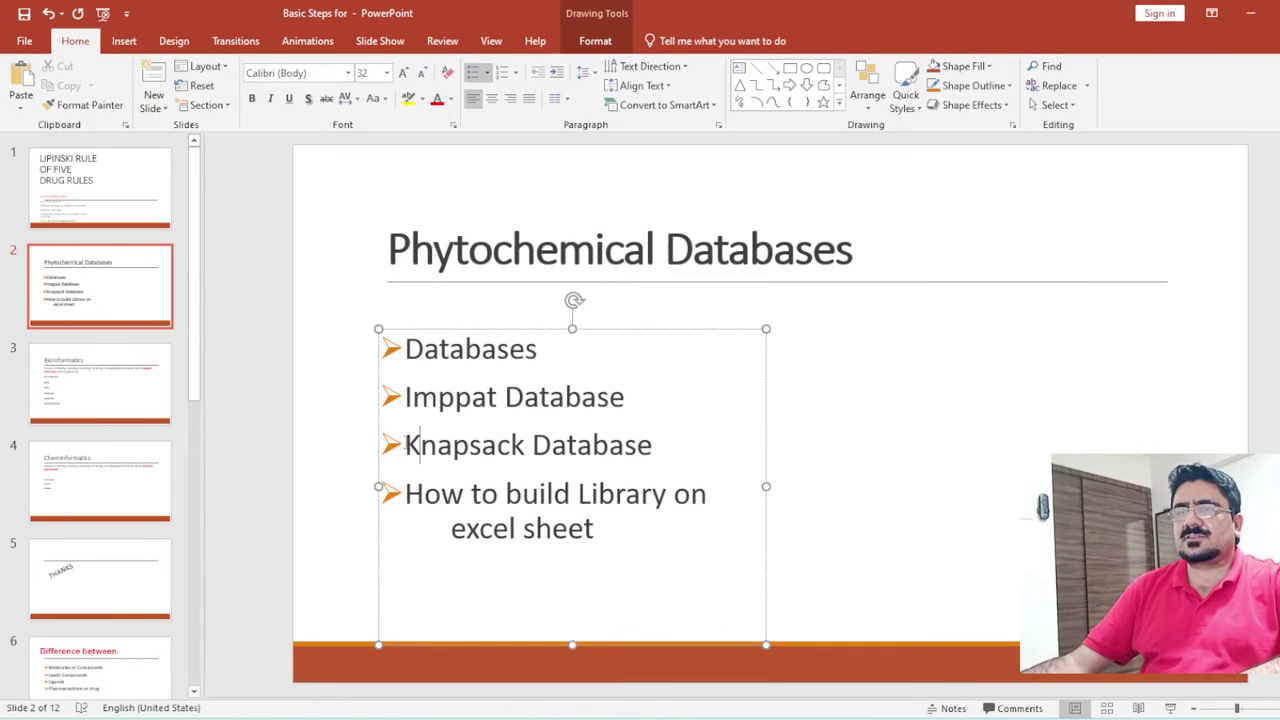
drag(404, 445, 655, 455)
key(ctrl+c)
right_click(628, 449)
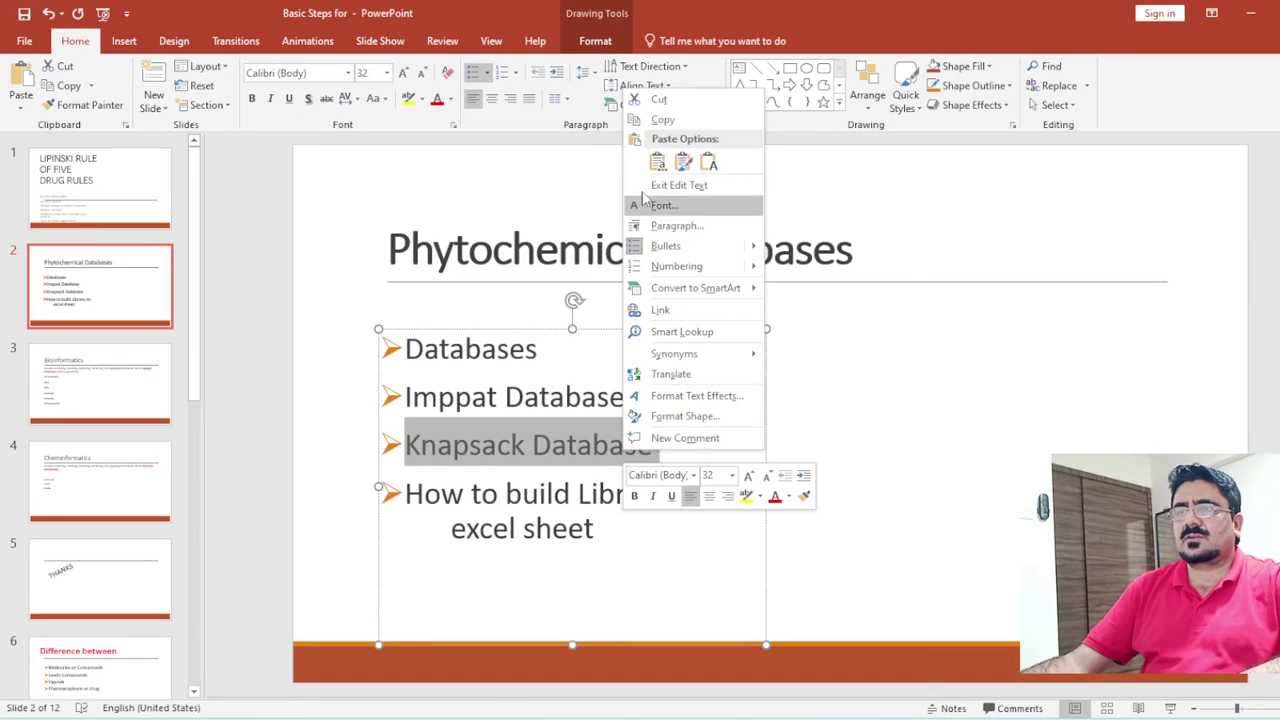
click(672, 120)
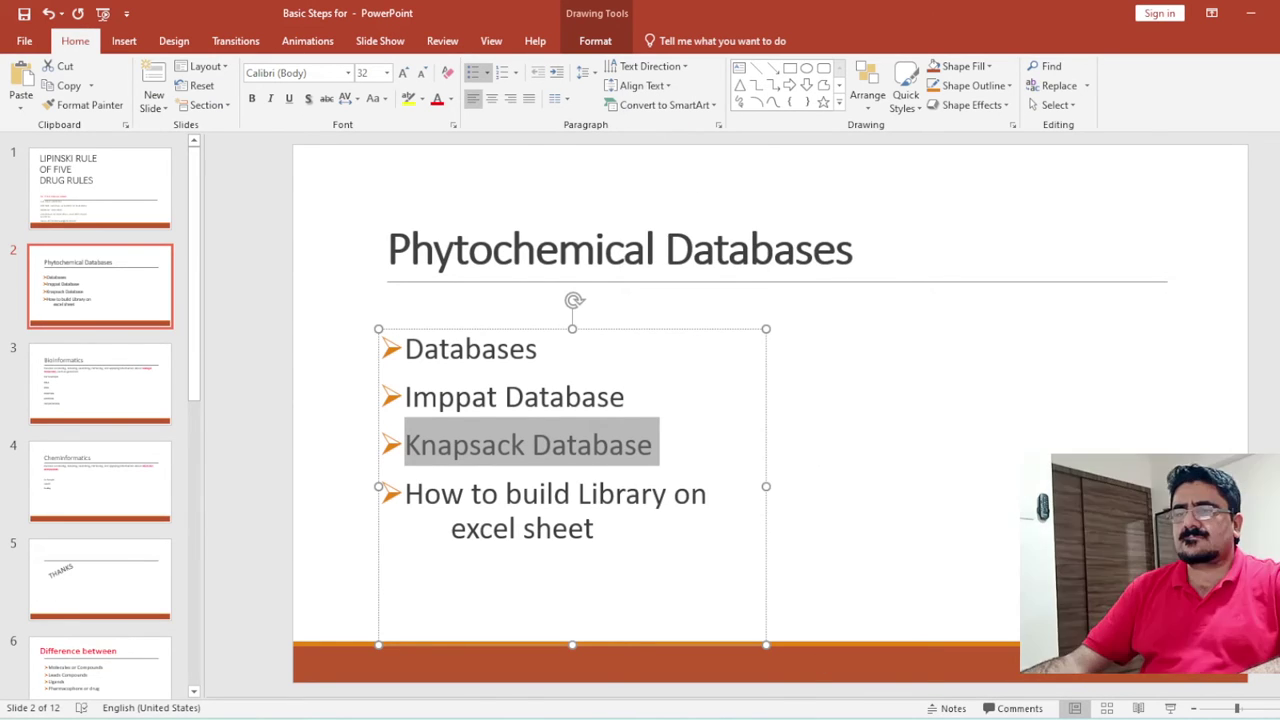
key(alt+Tab)
Search Google for 'knapsack database' and open the KNApSAcK Core System keyword search page
click(505, 299)
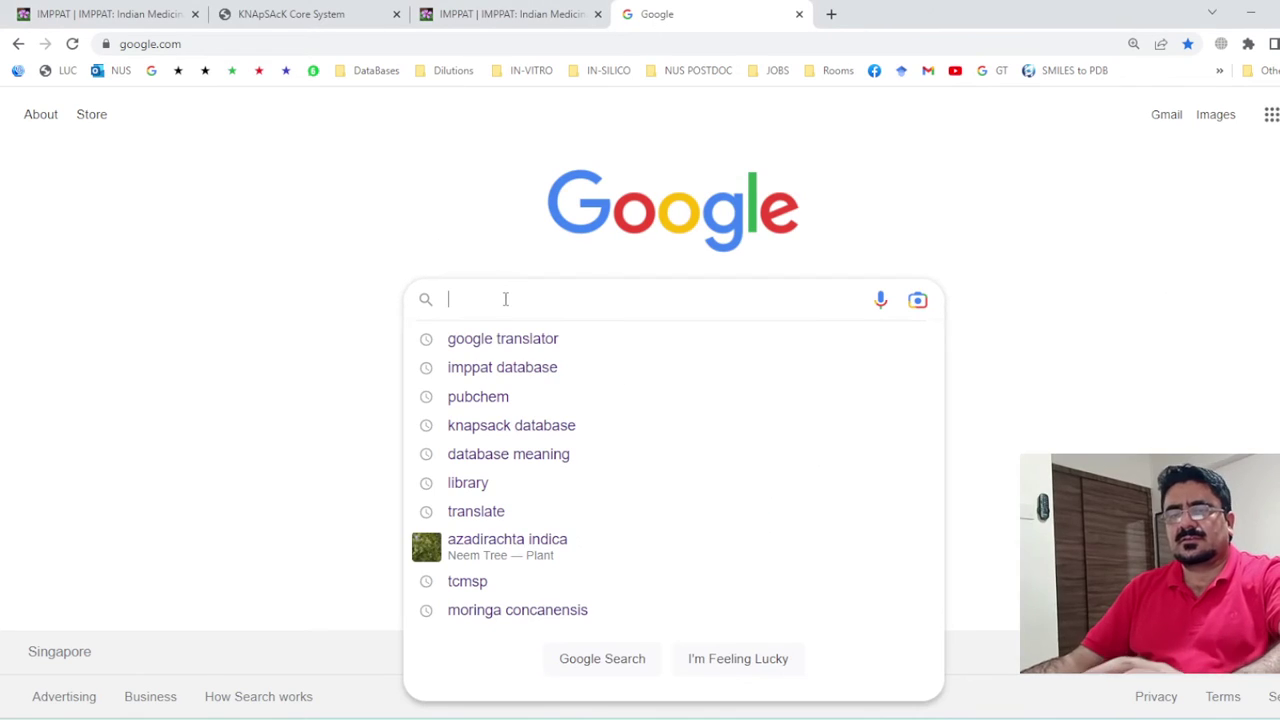
key(ctrl+v)
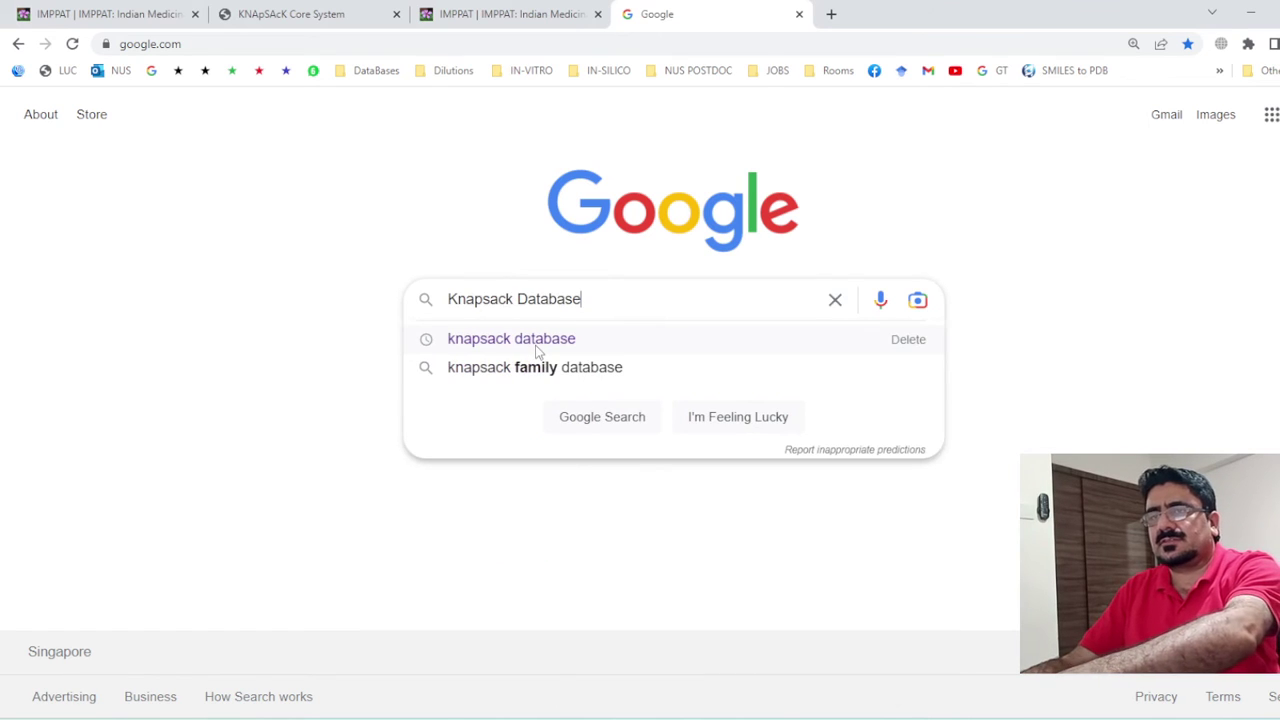
click(533, 341)
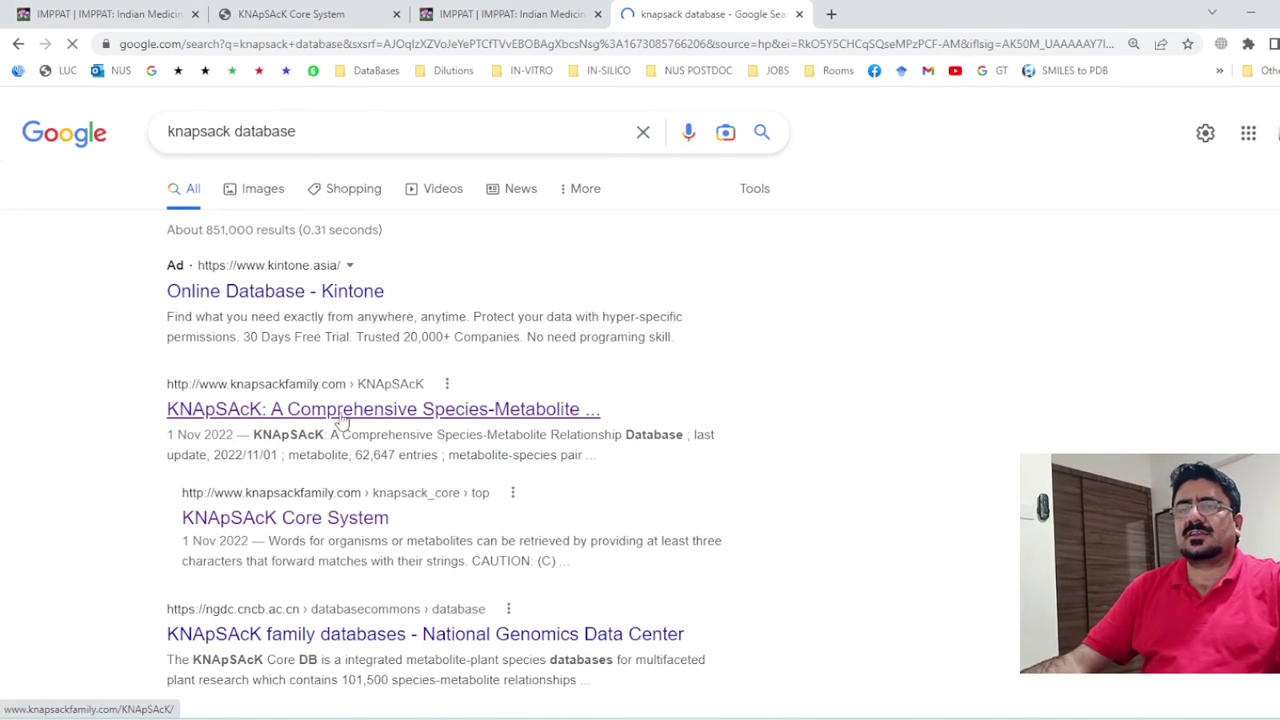
click(383, 420)
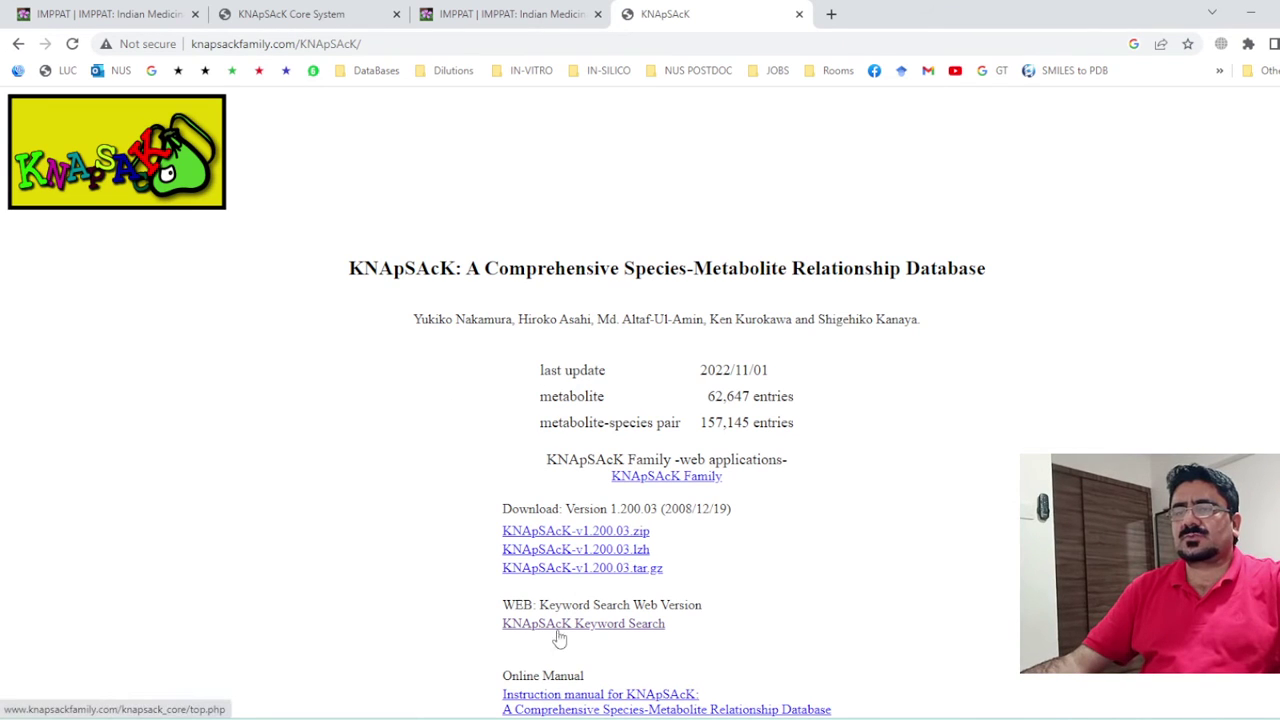
scroll(826, 526, down, 1)
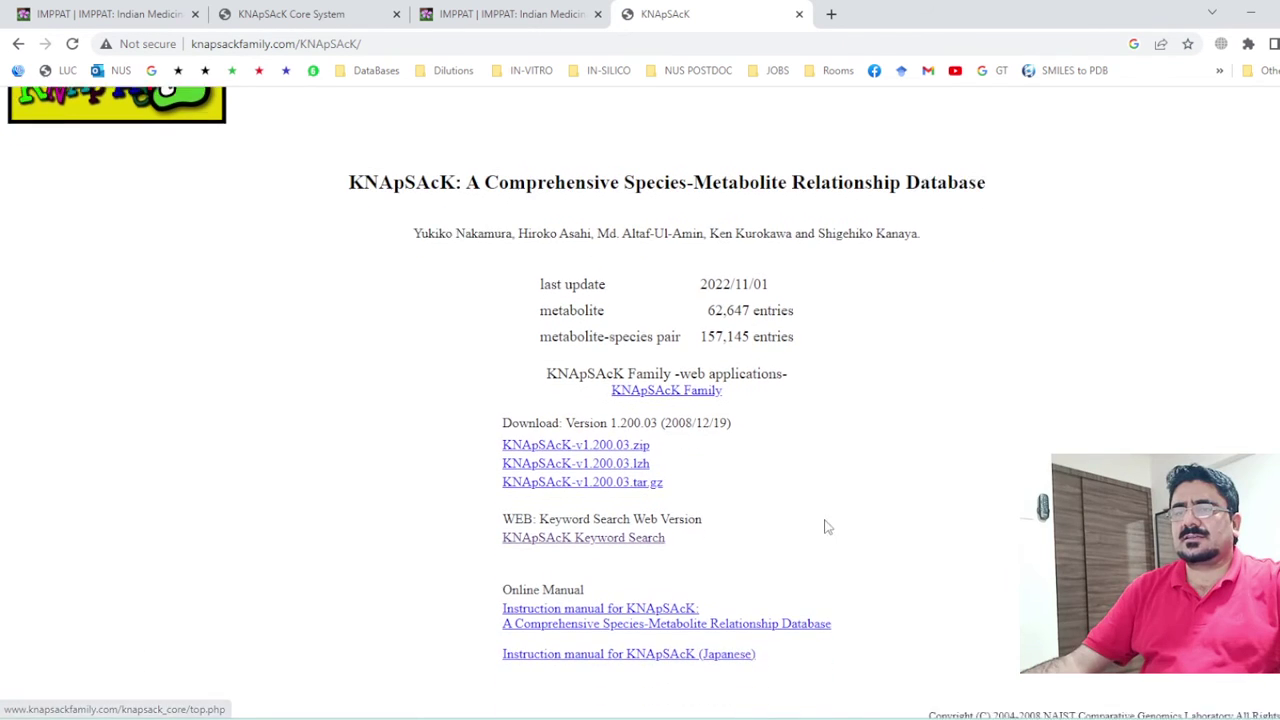
click(562, 527)
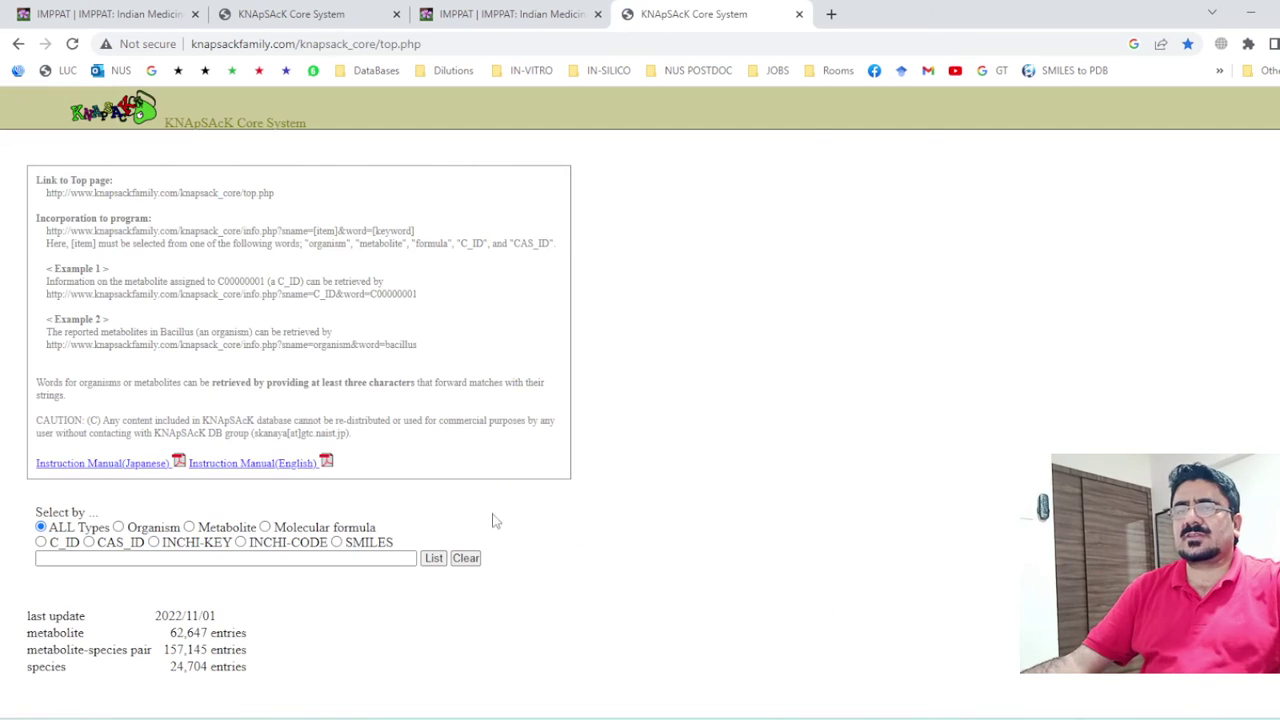
scroll(190, 393, down, 1)
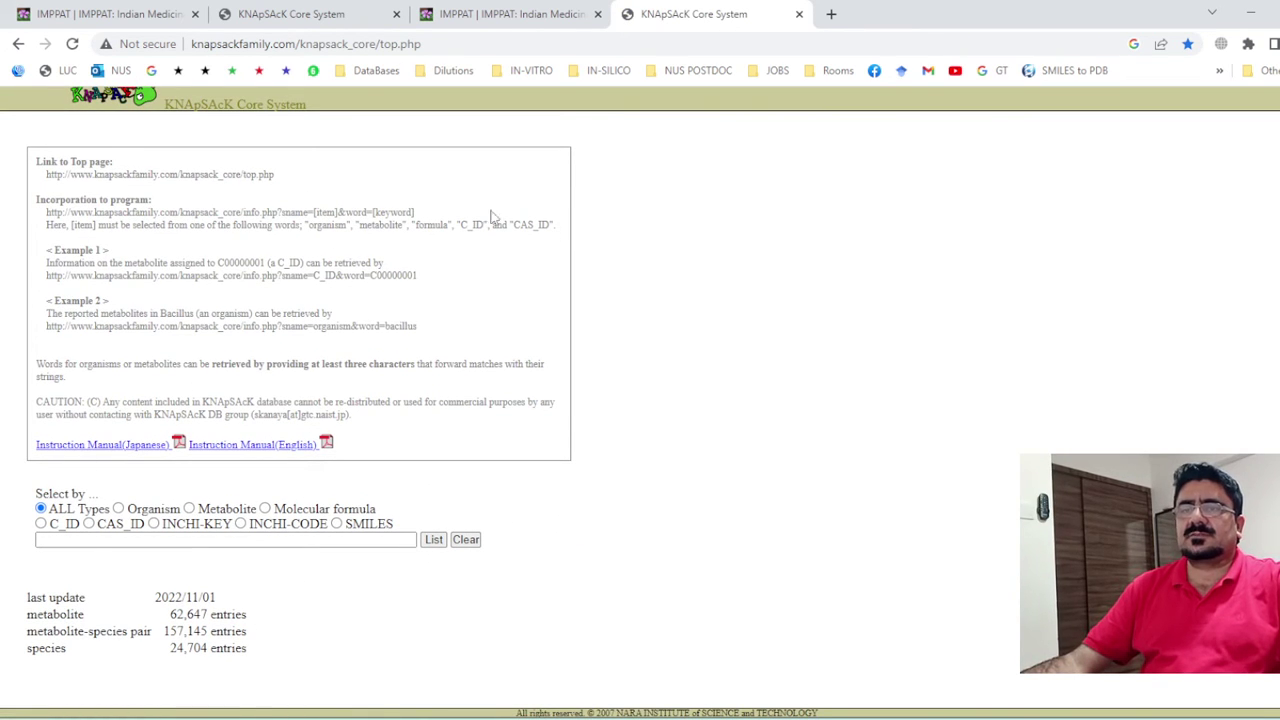
Copy 'azadirachta indica' from the IMPPAT page into the KNApSAcK search field
click(116, 543)
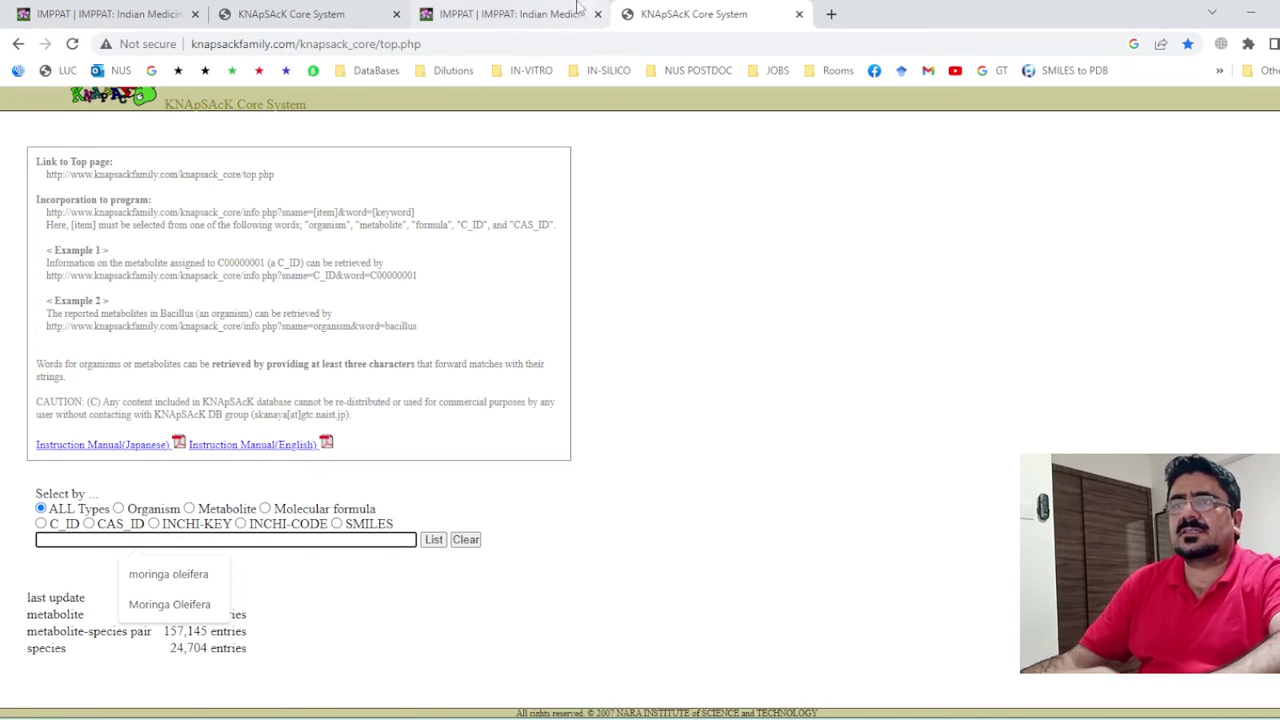
click(150, 14)
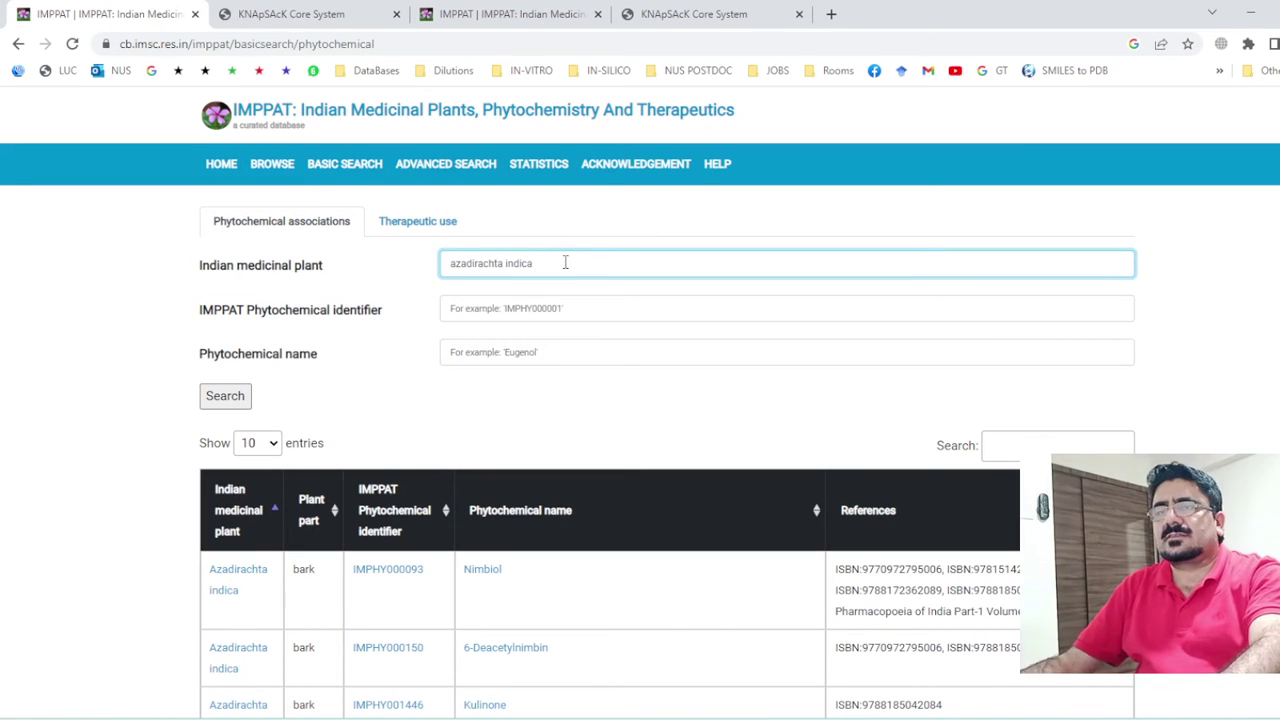
drag(565, 262, 452, 258)
key(ctrl+c)
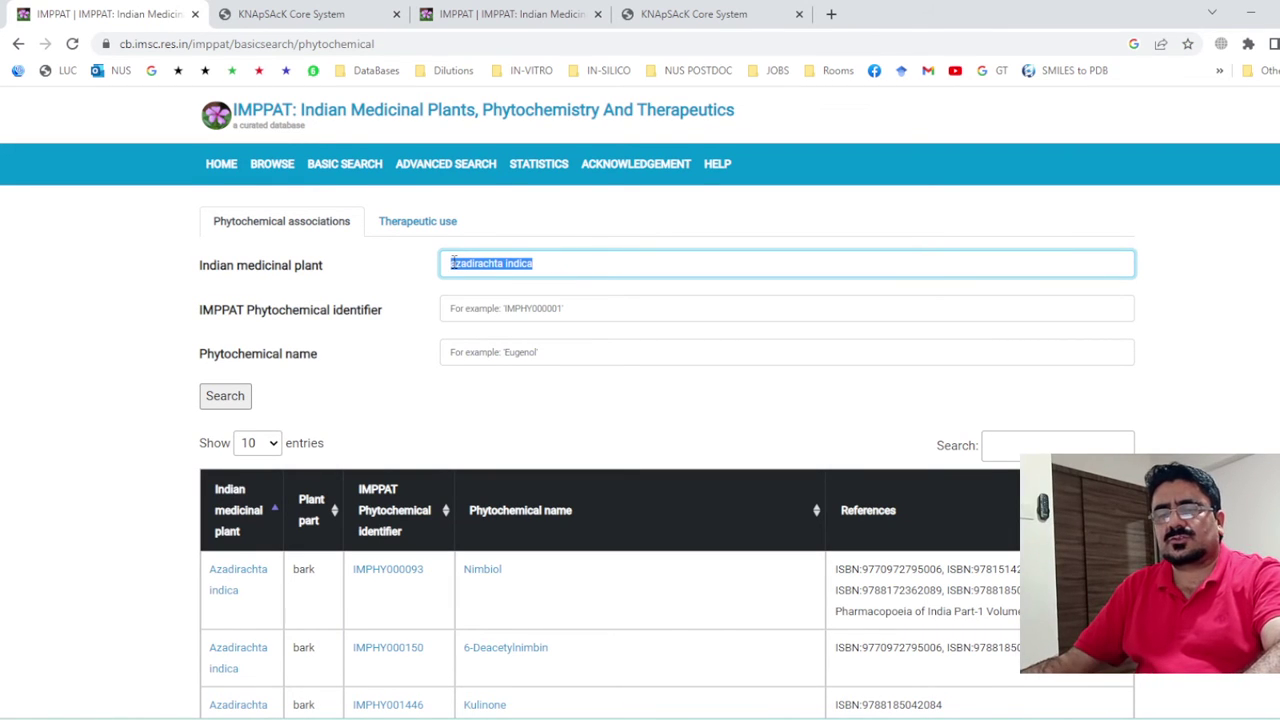
click(700, 14)
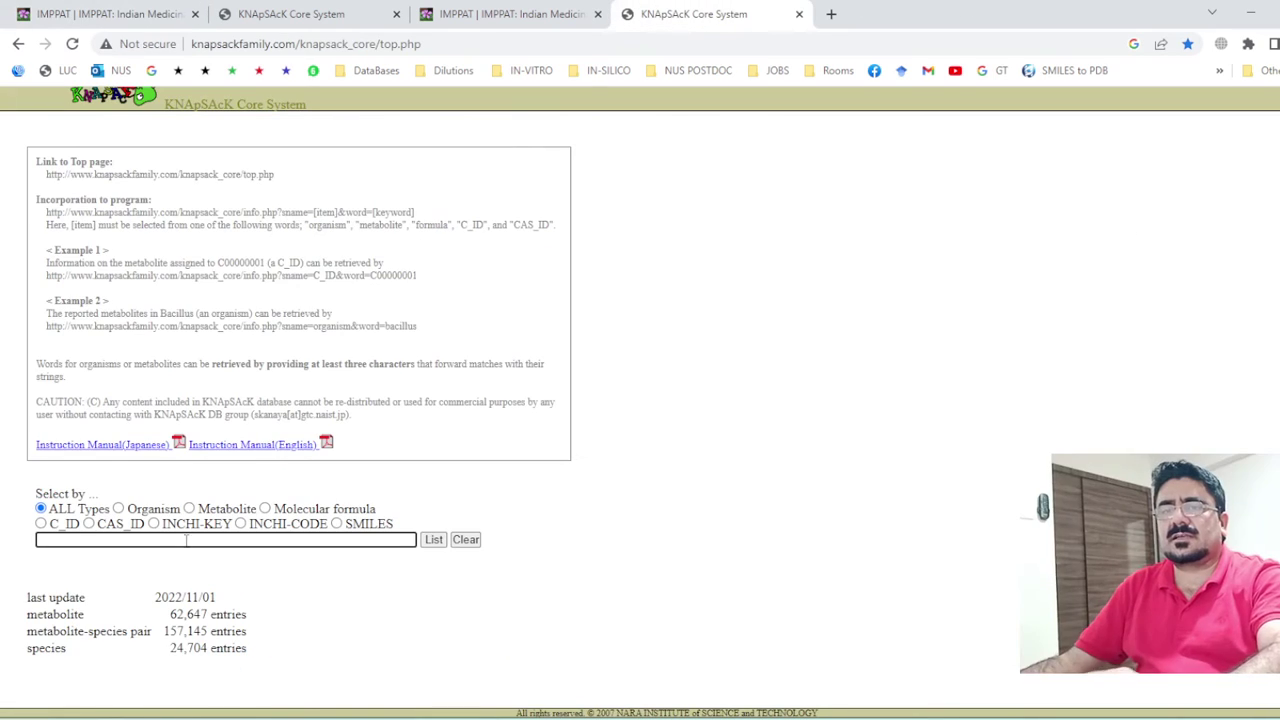
key(ctrl+v)
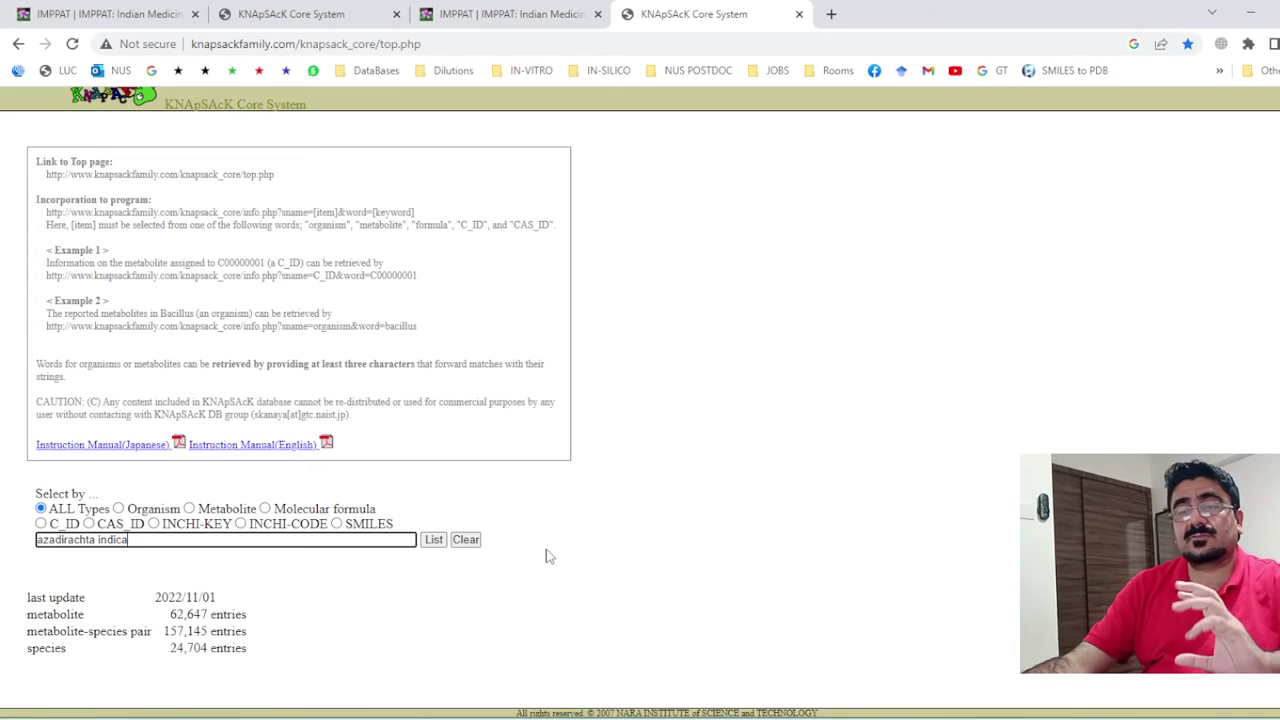
Run the azadirachta indica search and copy the full 200-metabolite results table
key(Return)
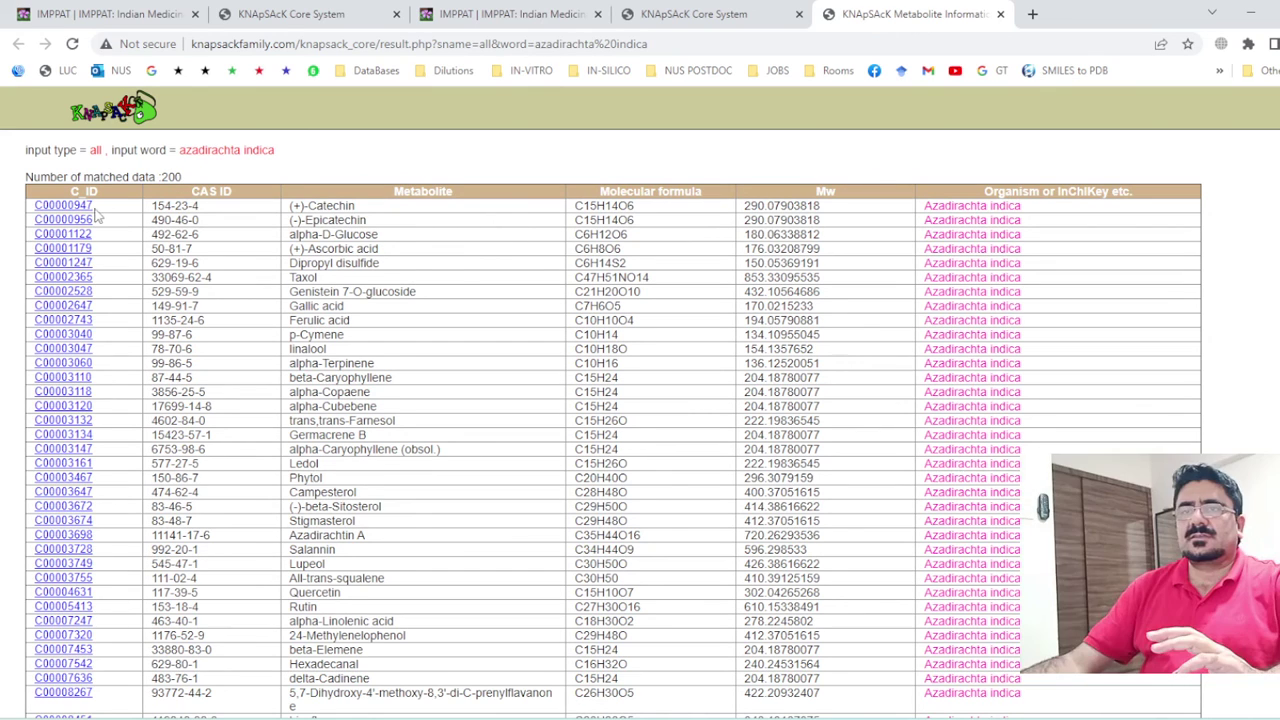
drag(110, 211, 118, 226)
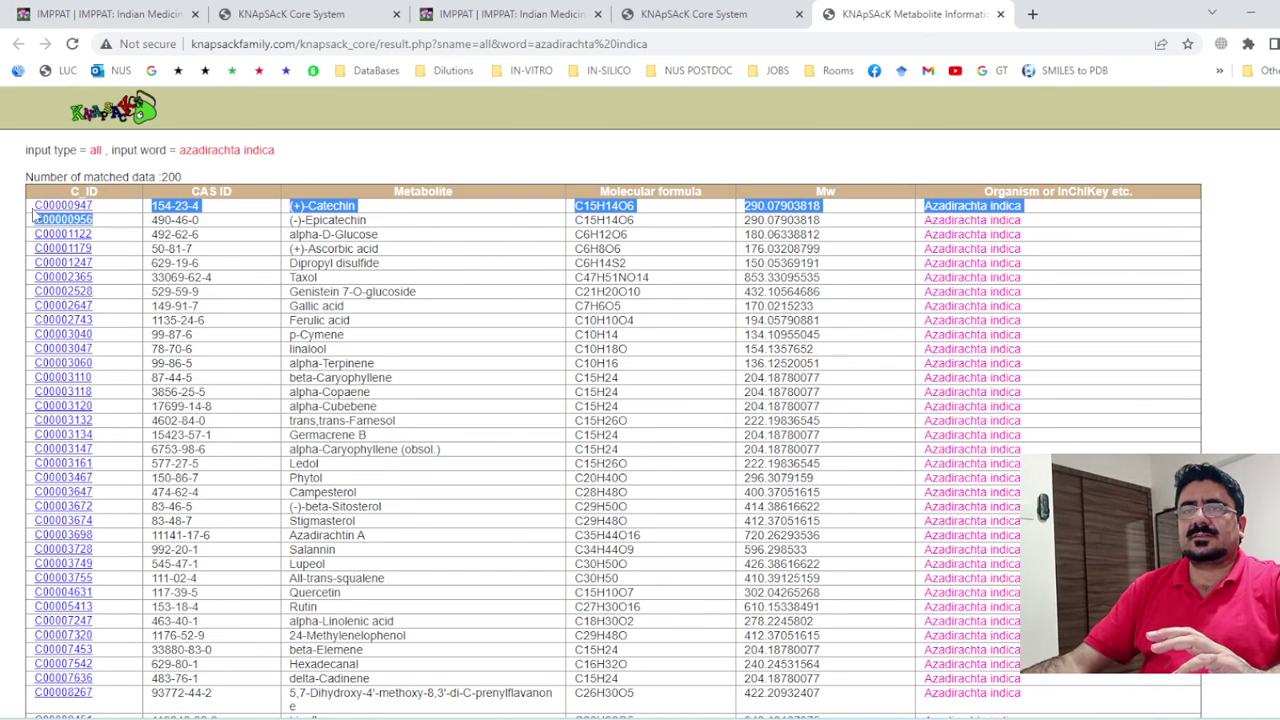
drag(31, 212, 770, 645)
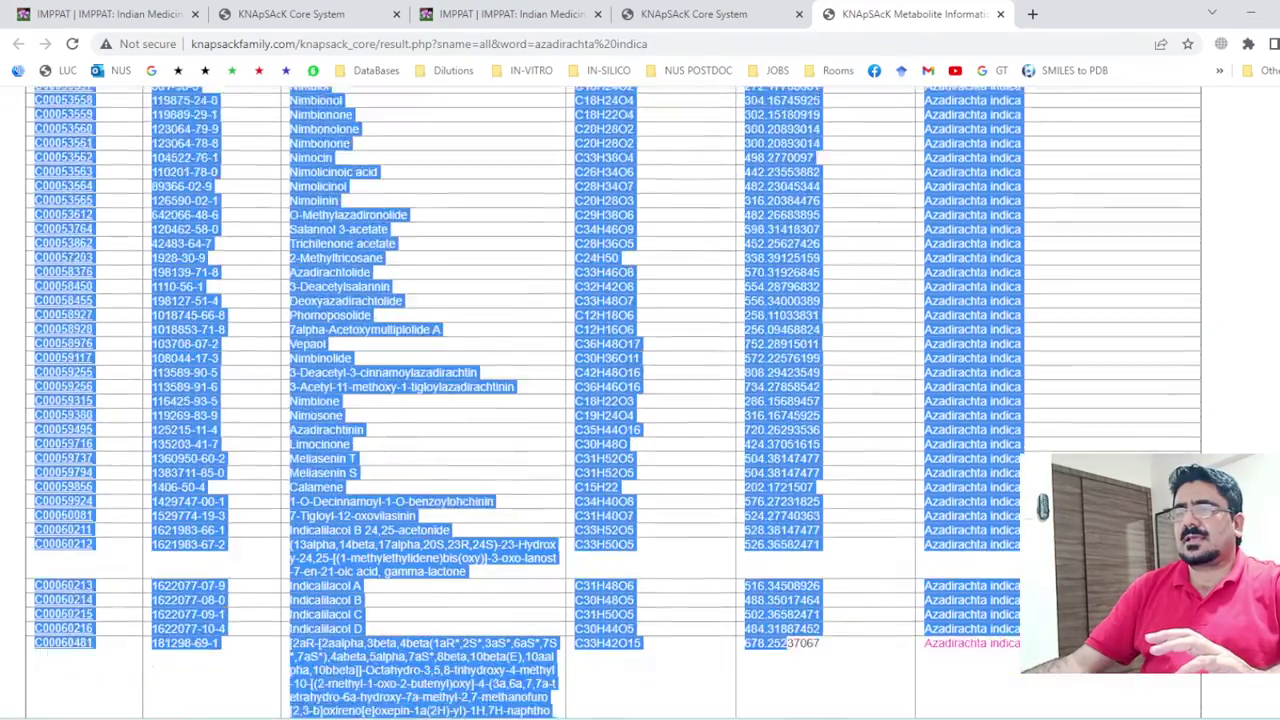
mouse_move(770, 640)
mouse_down()
mouse_move(820, 675)
mouse_move(1000, 649)
mouse_up()
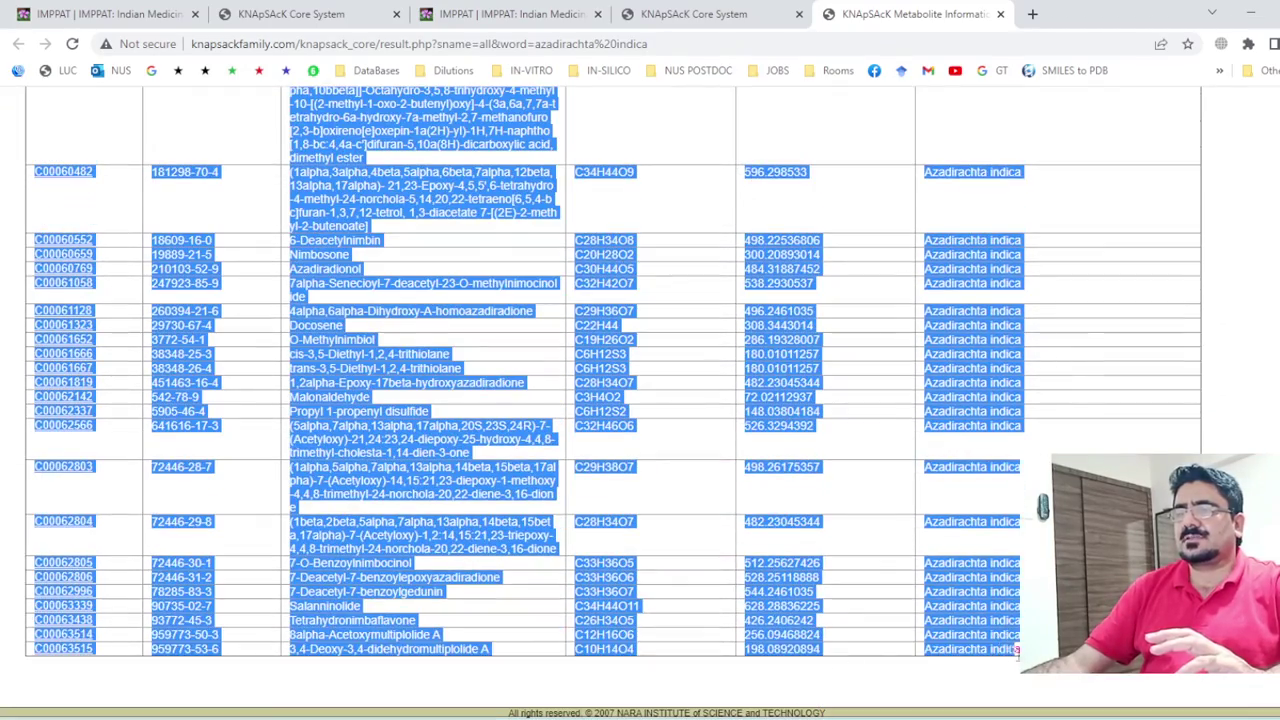
right_click(998, 649)
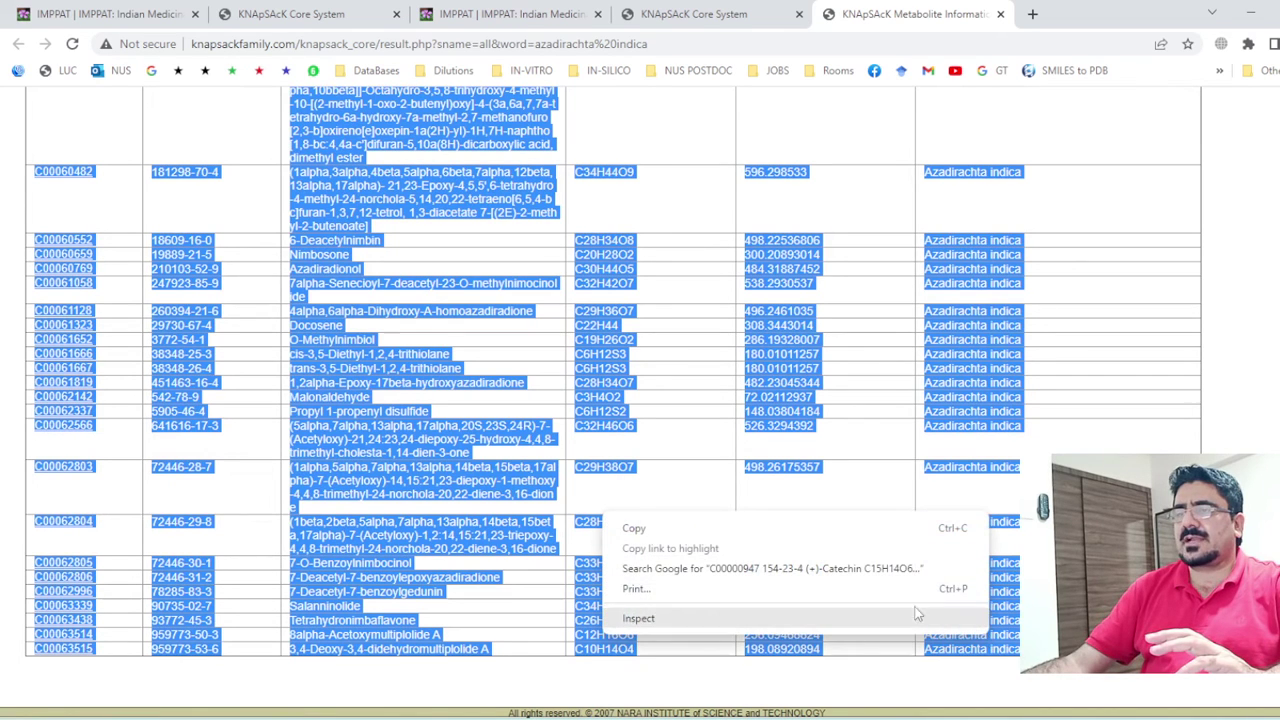
click(731, 534)
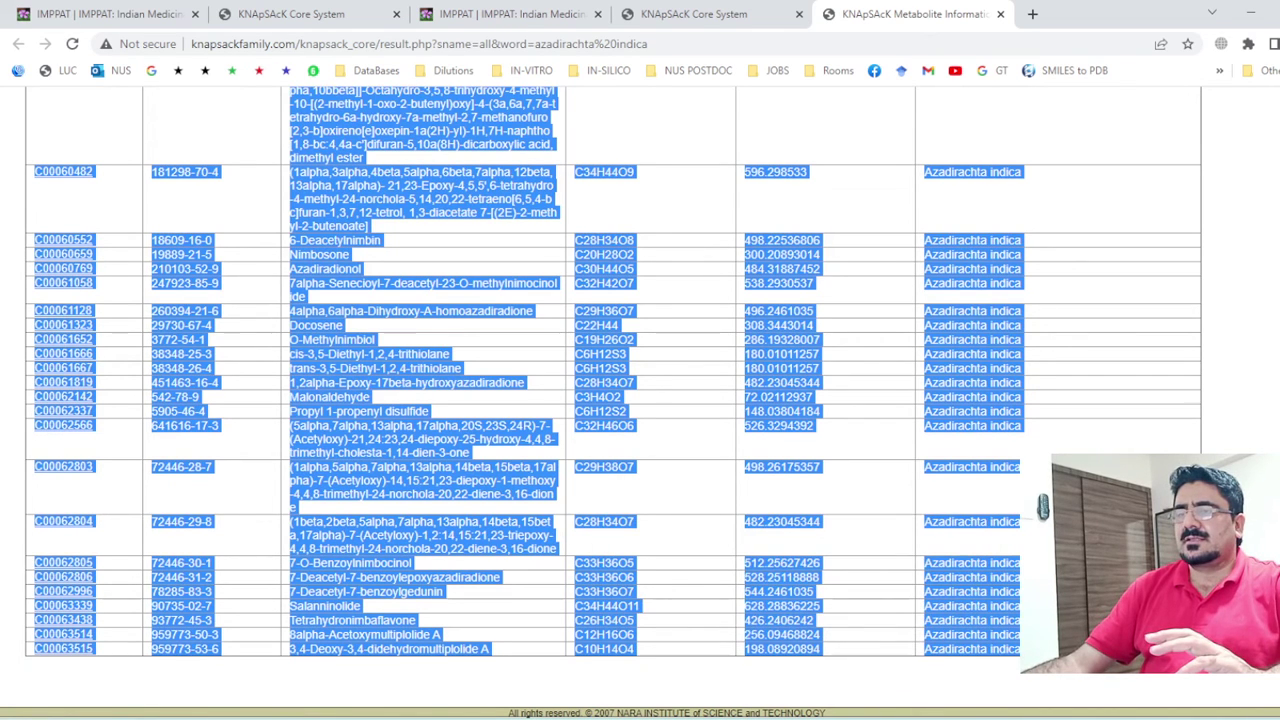
Paste the KNApSAcK table into D3 of a new sheet and autofit columns E, F and G
key(alt+Tab)
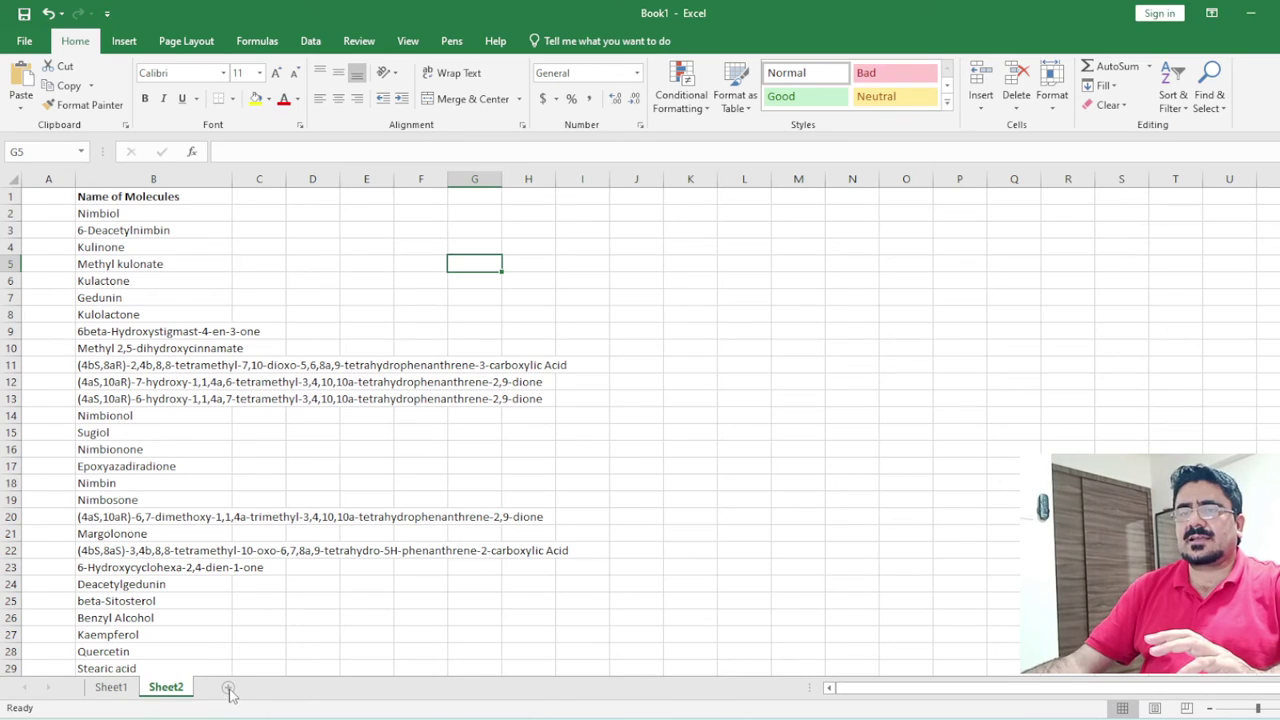
click(229, 689)
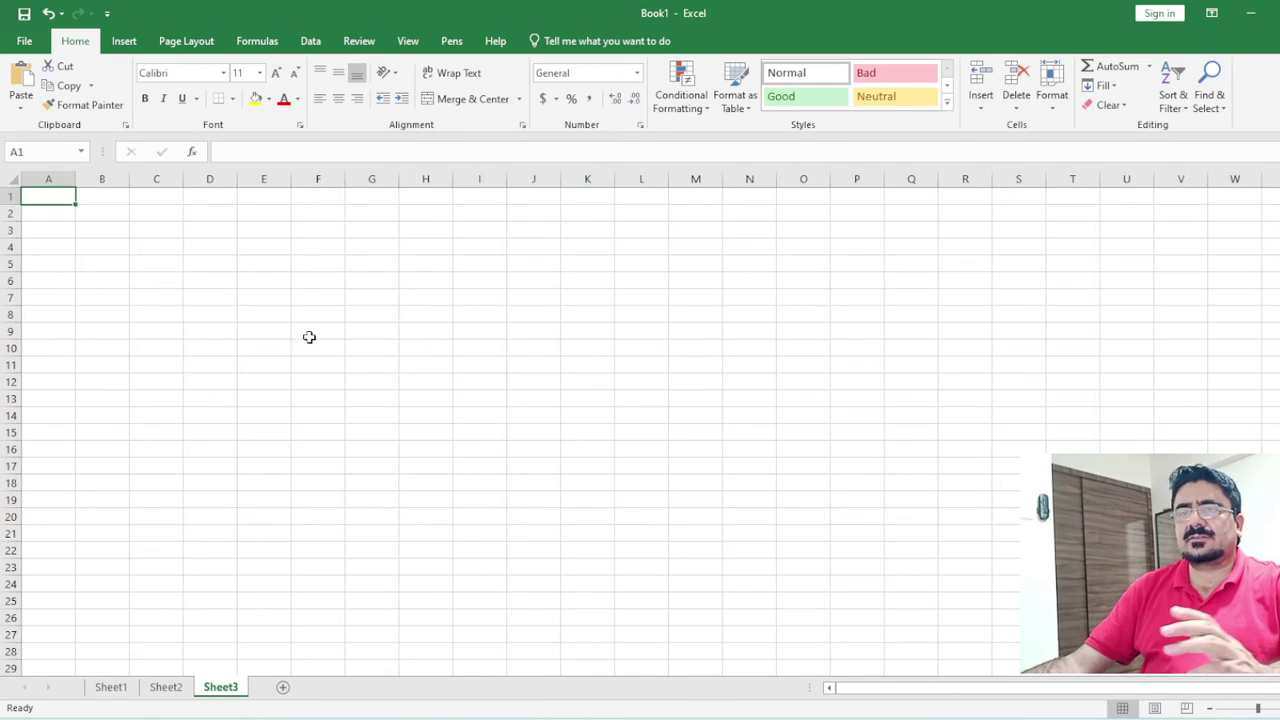
click(209, 232)
right_click(207, 233)
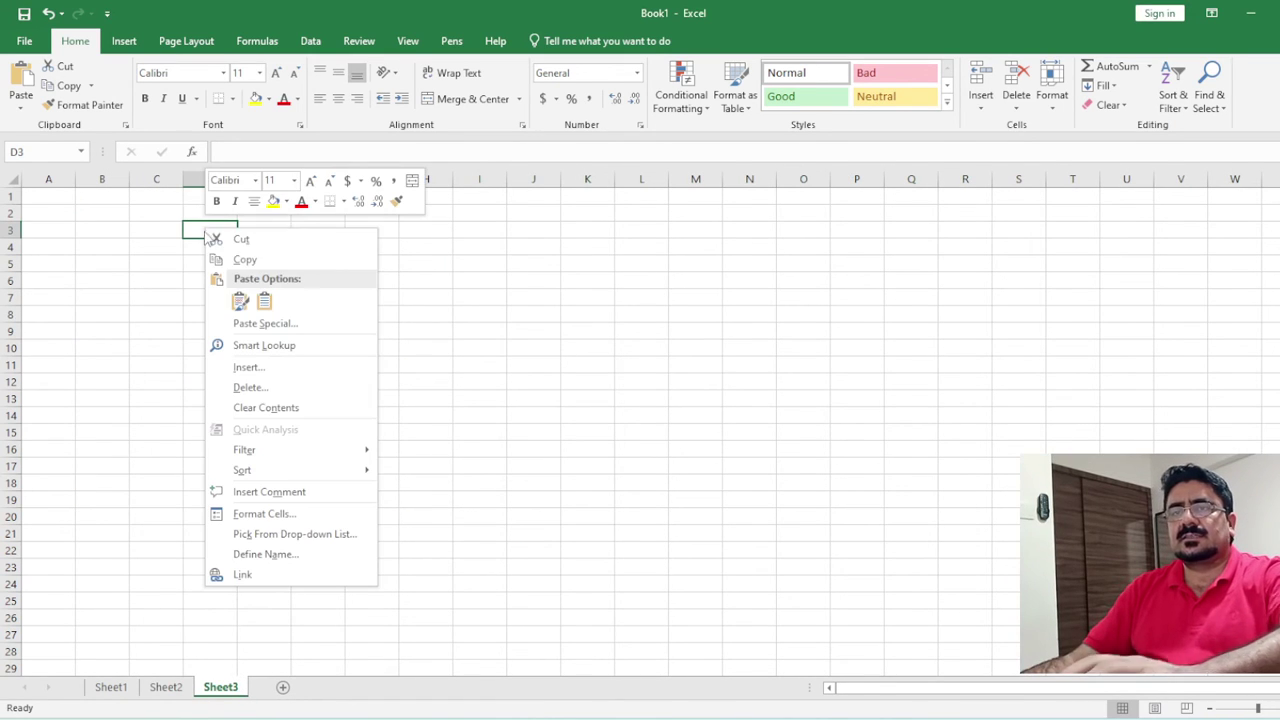
click(265, 302)
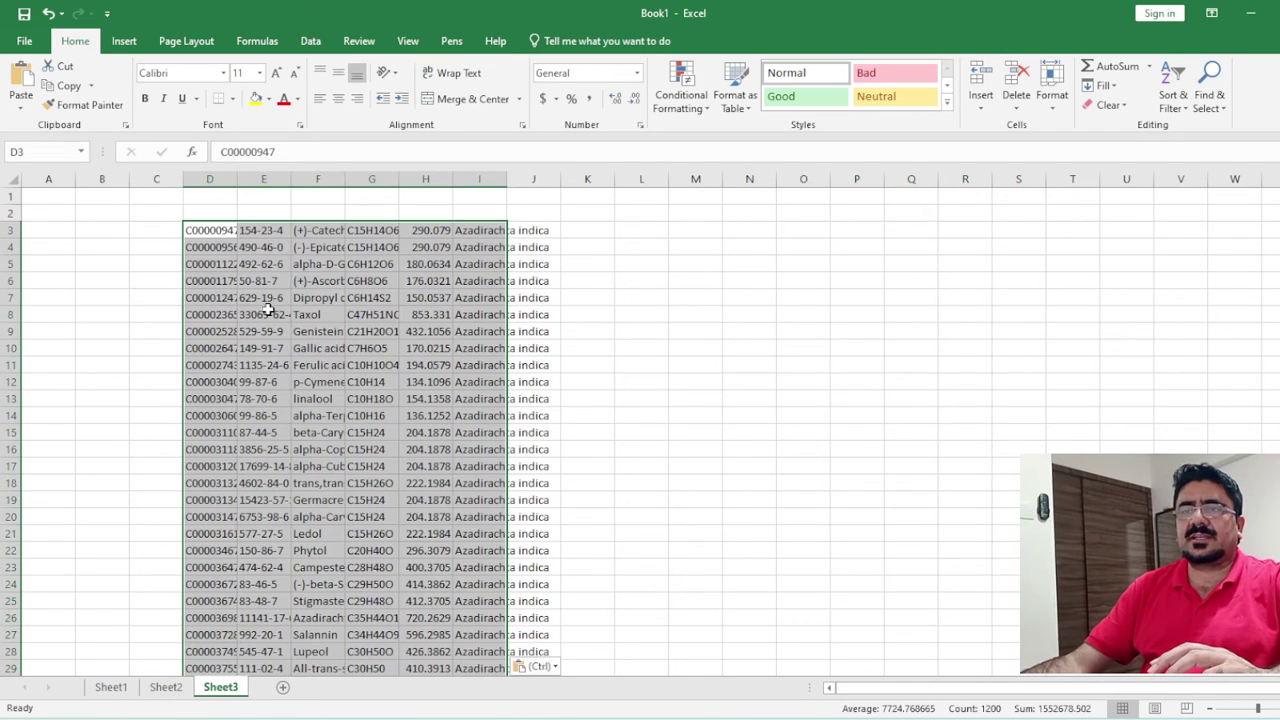
click(687, 298)
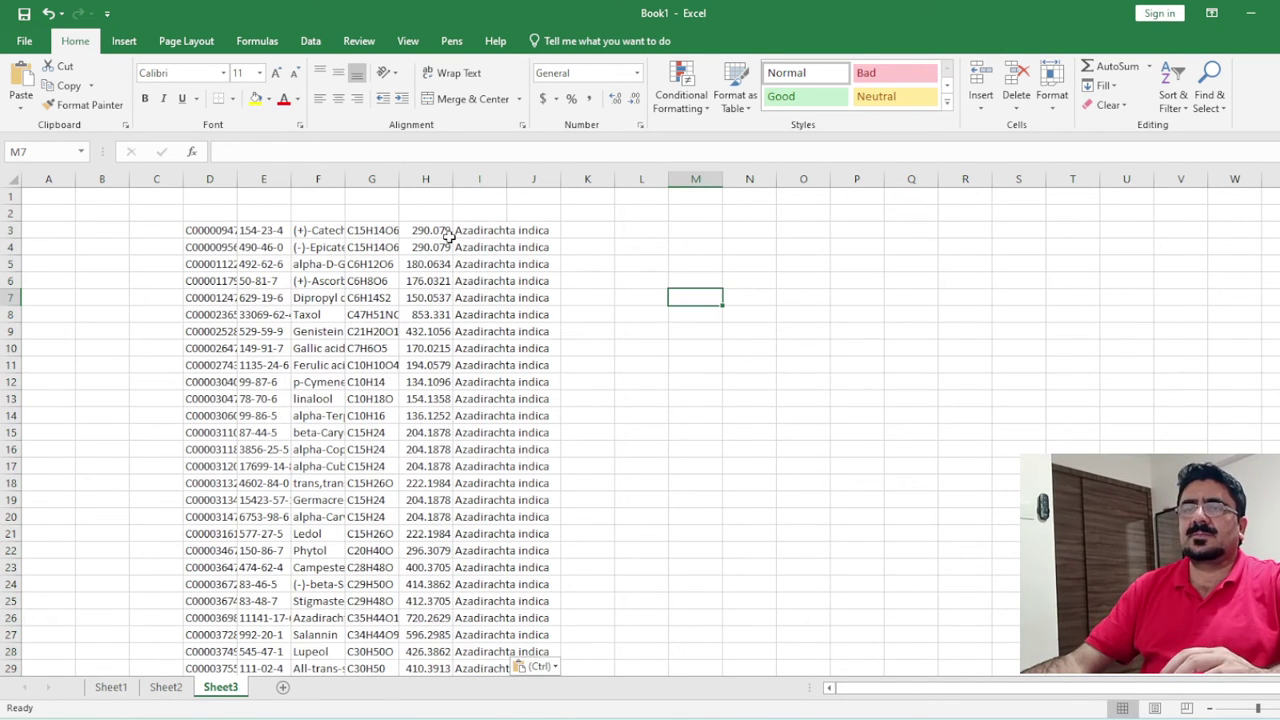
double_click(286, 182)
double_click(449, 181)
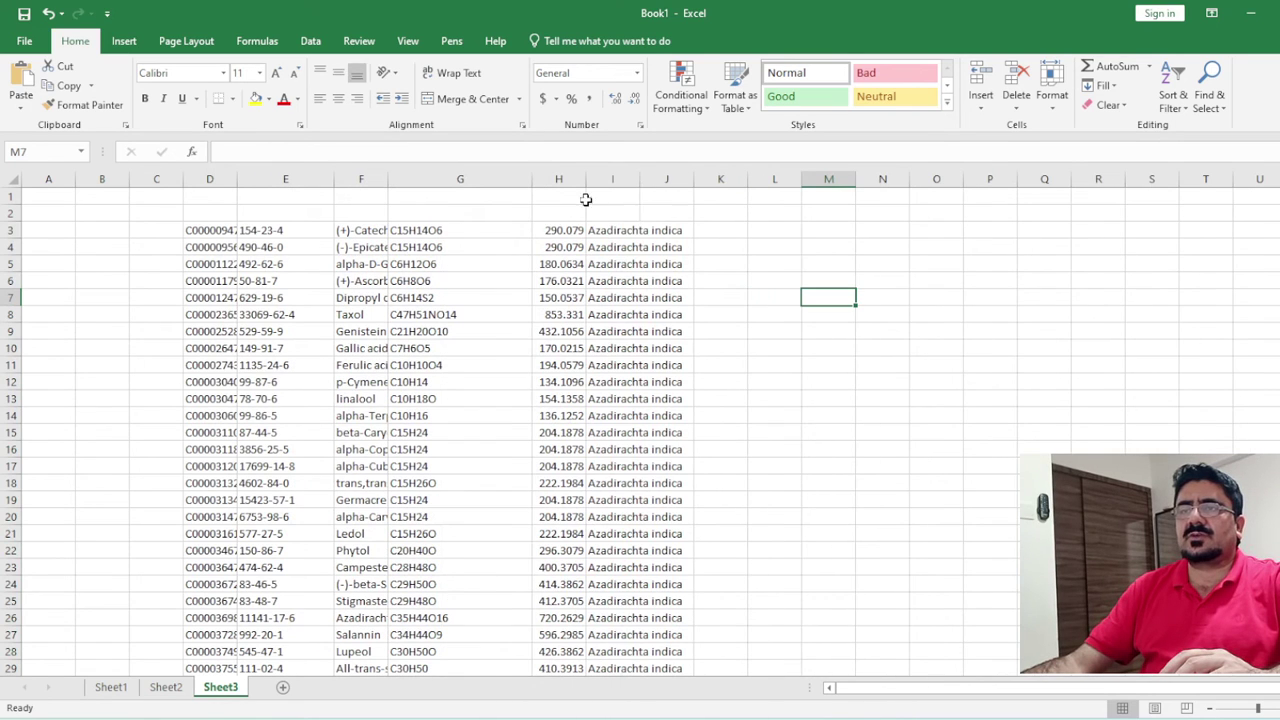
double_click(392, 182)
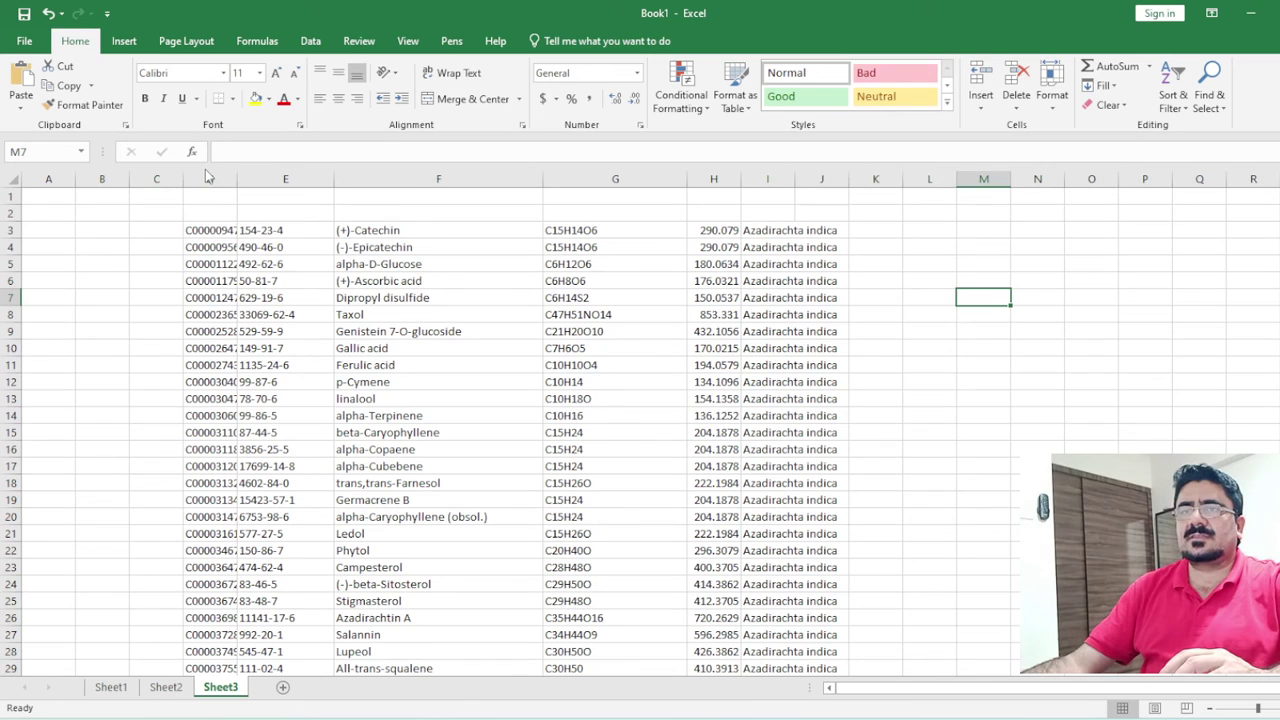
Delete the ID, CAS, formula, mass and species columns, leaving only the molecule names selected
drag(205, 179, 273, 181)
right_click(273, 183)
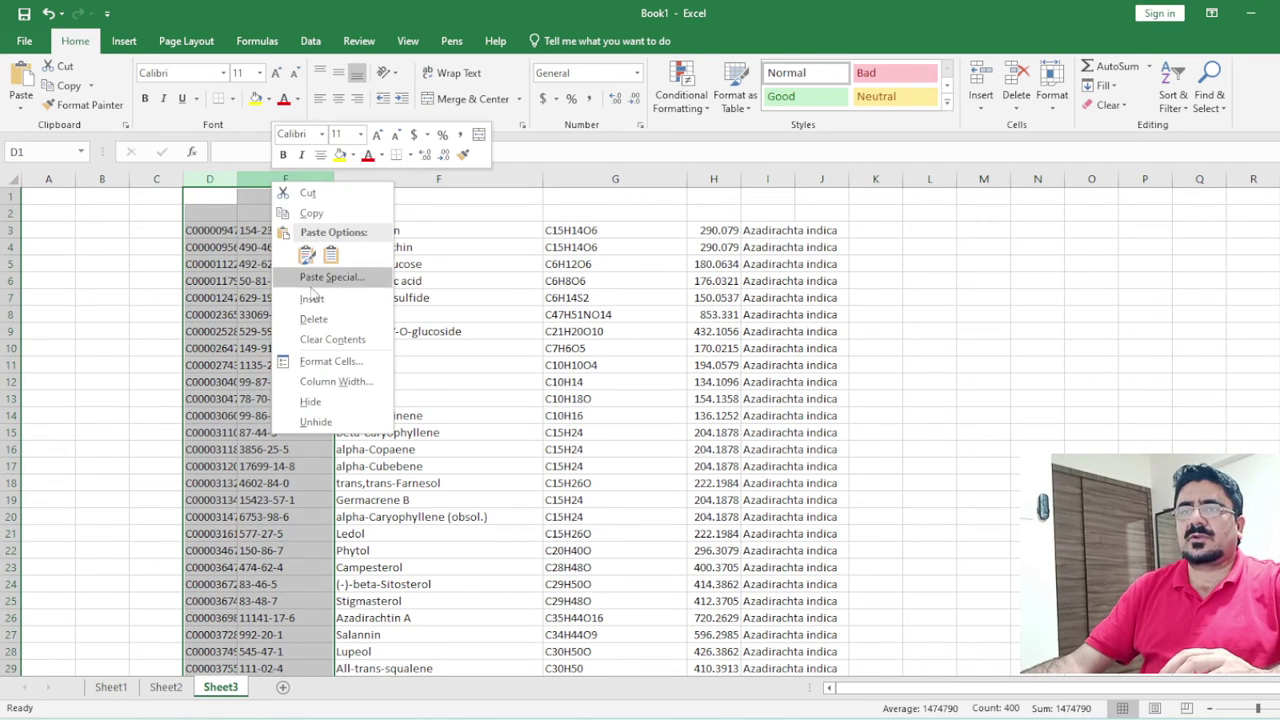
click(314, 319)
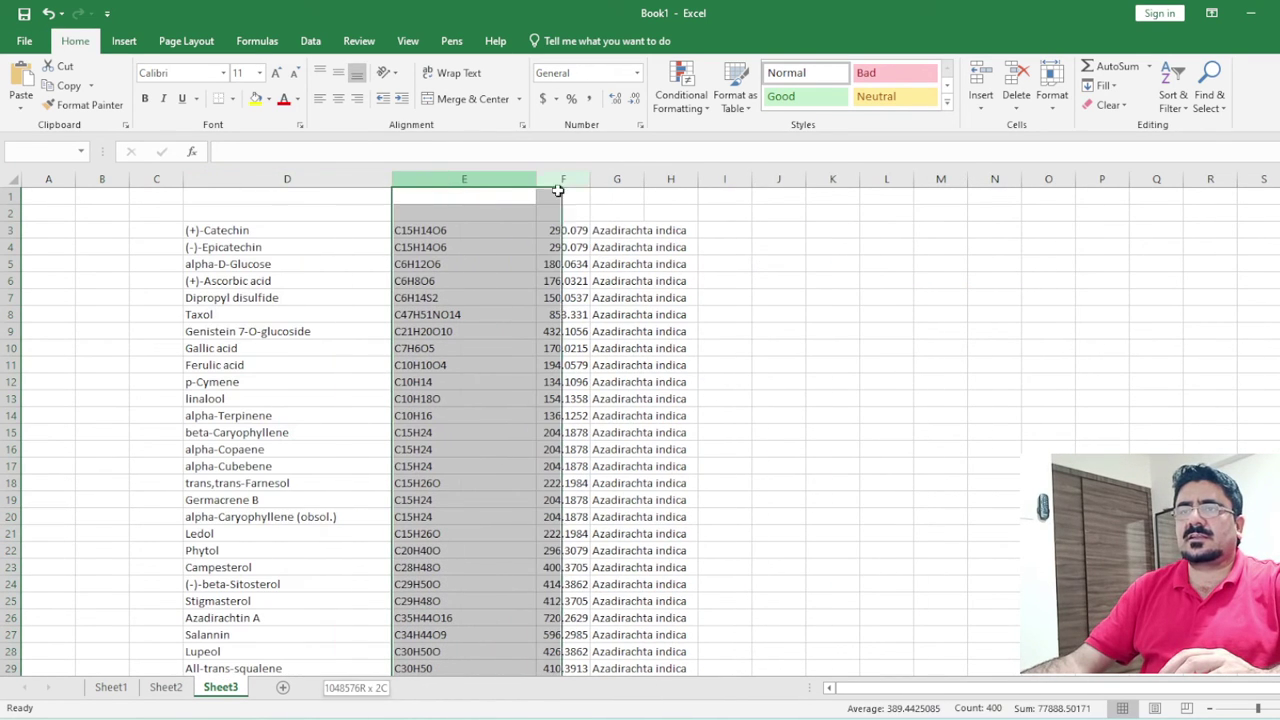
drag(440, 176, 691, 180)
right_click(510, 182)
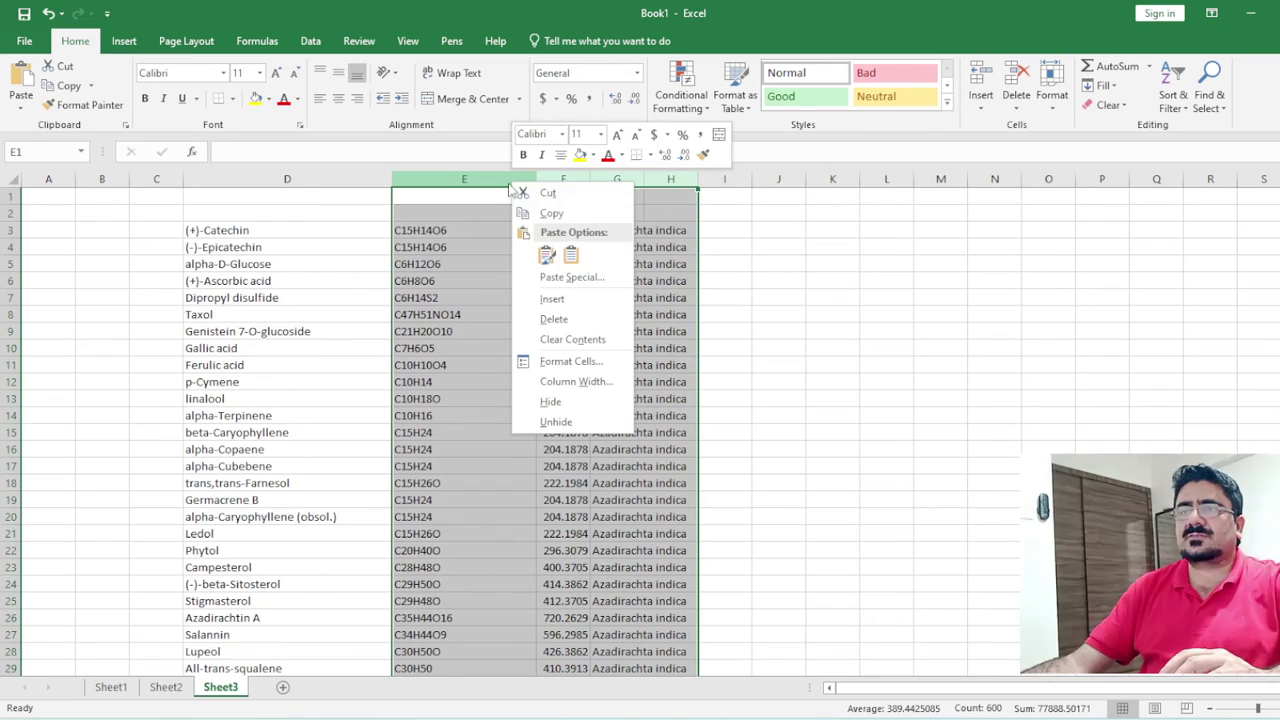
click(553, 319)
scroll(262, 255, down, 5)
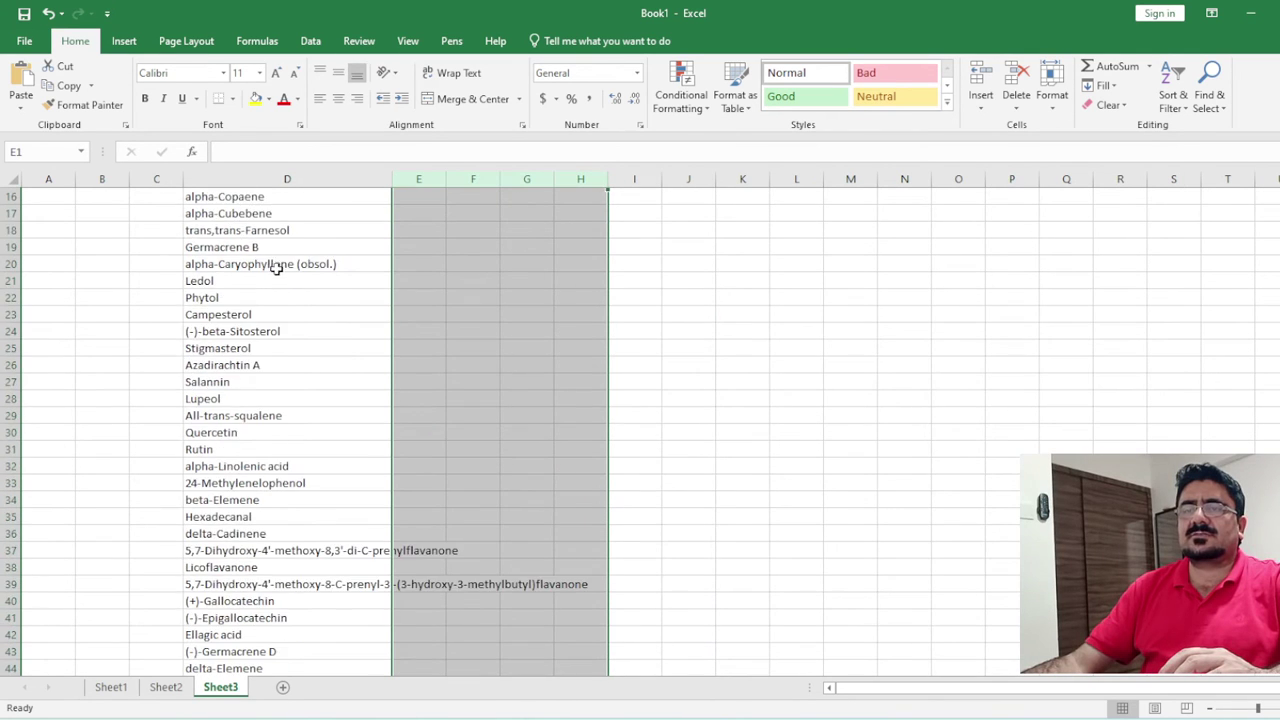
scroll(280, 275, down, 6)
scroll(290, 270, up, 9)
scroll(240, 420, up, 2)
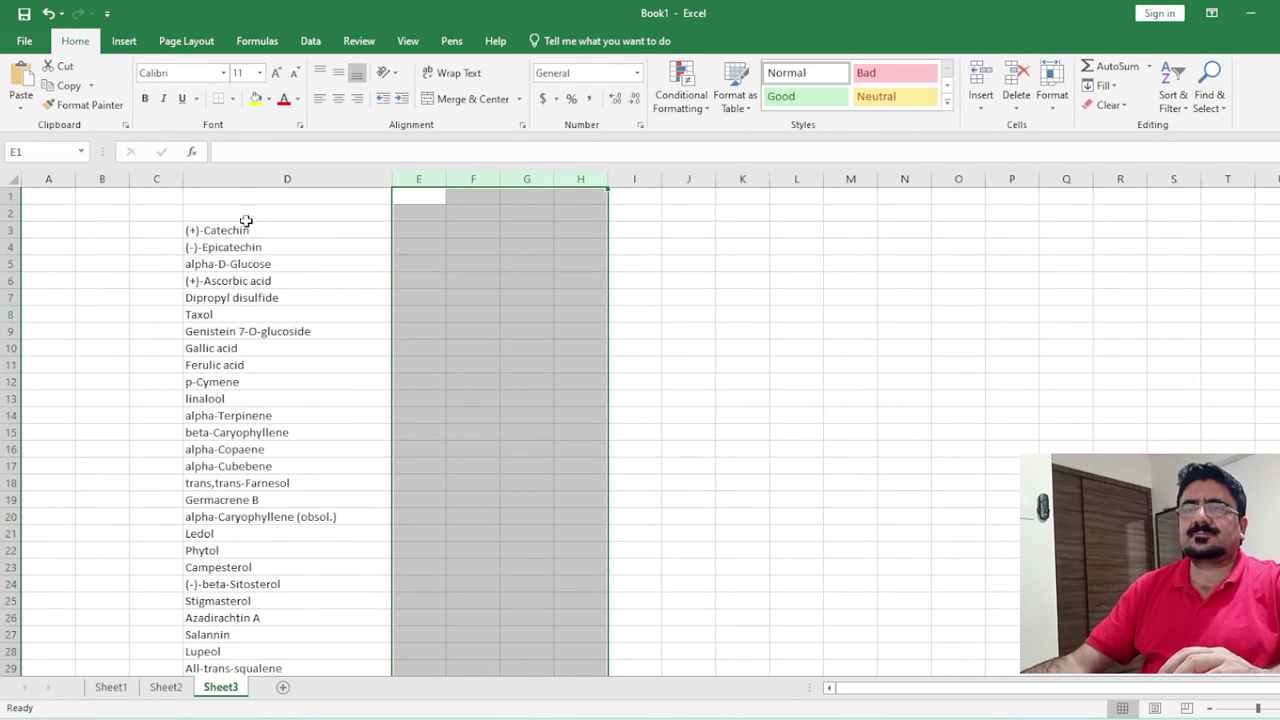
drag(222, 230, 390, 662)
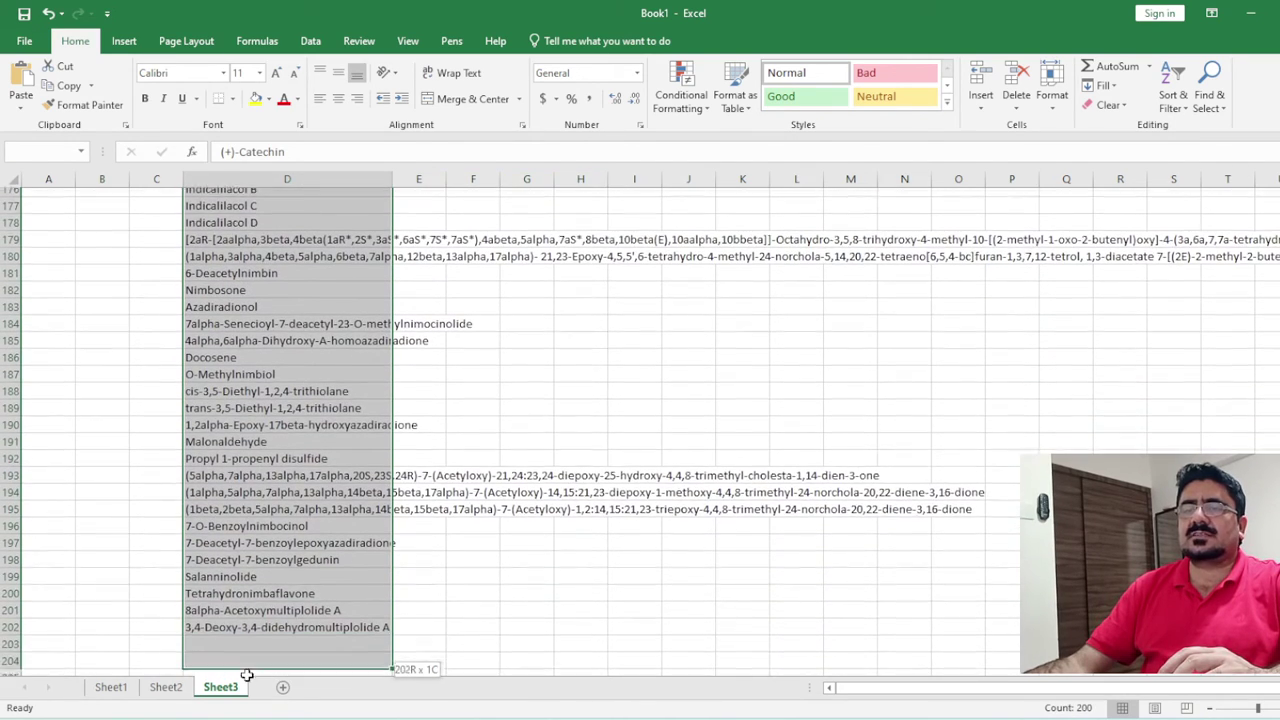
Copy the molecule names and paste them into Sheet2 starting at cell B102
mouse_move(390, 662)
mouse_down()
mouse_move(297, 596)
mouse_move(297, 618)
mouse_up()
right_click(220, 466)
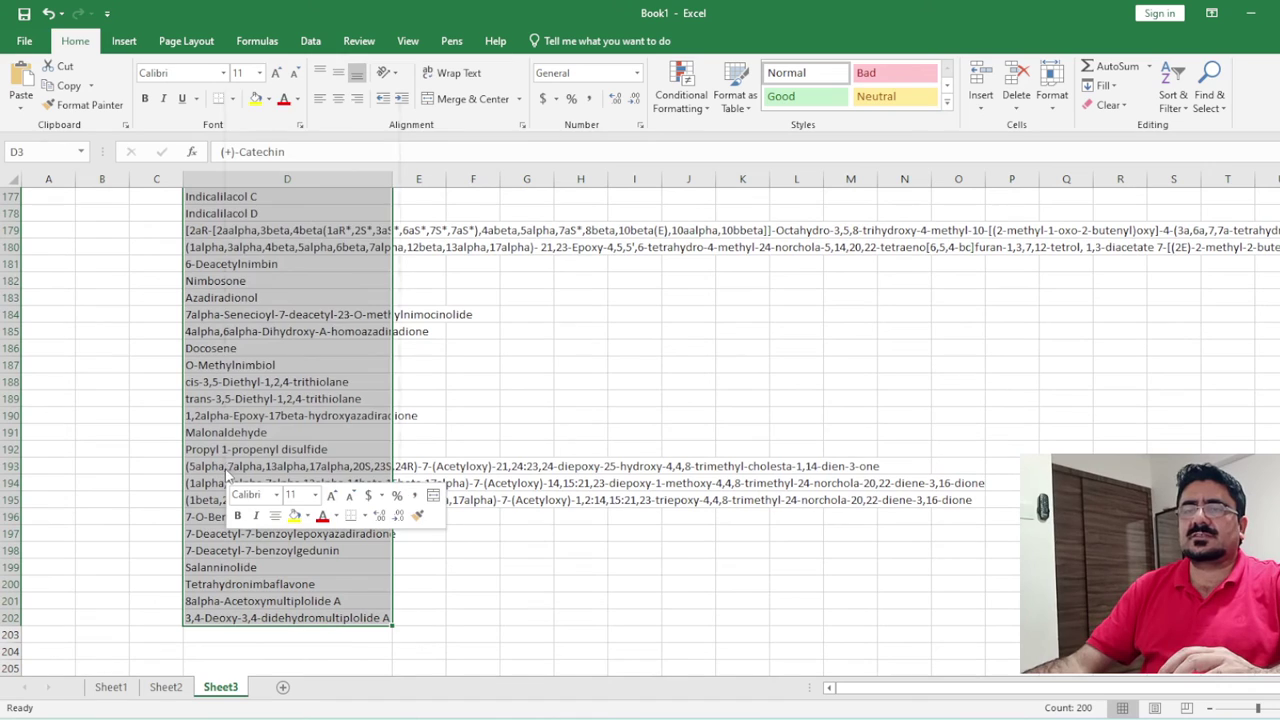
click(266, 122)
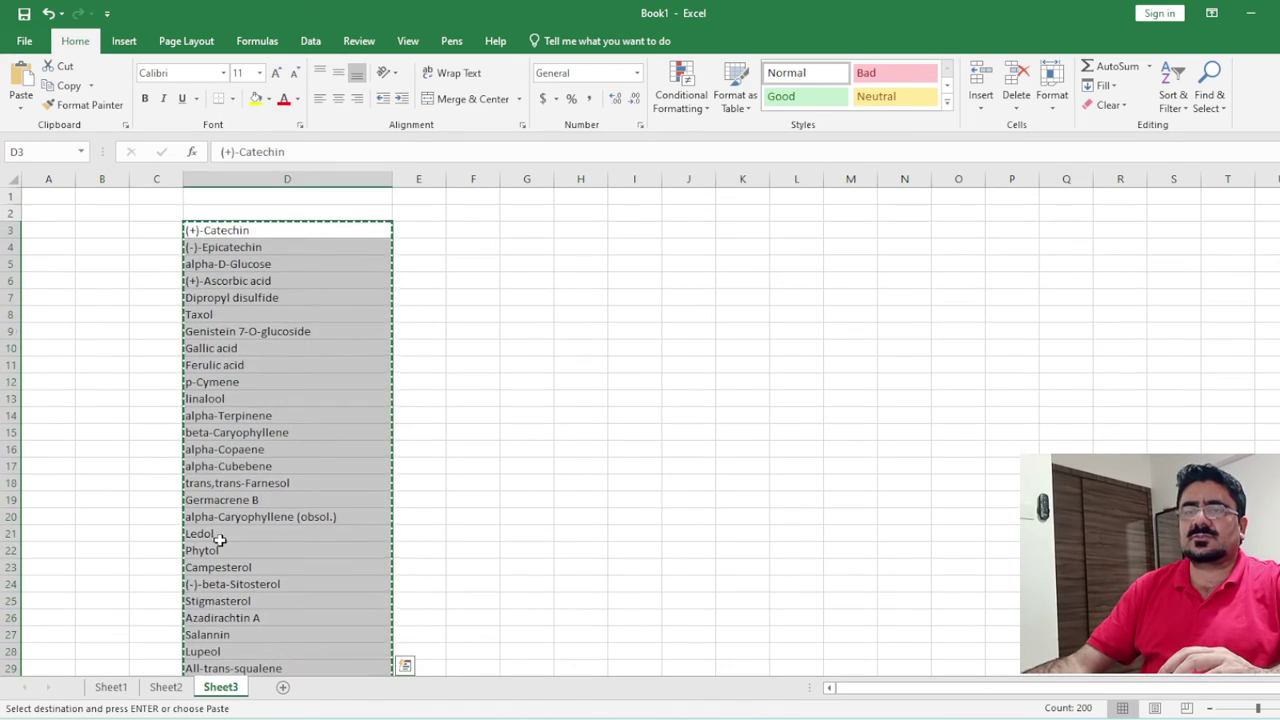
click(166, 687)
scroll(325, 507, down, 7)
scroll(325, 507, down, 6)
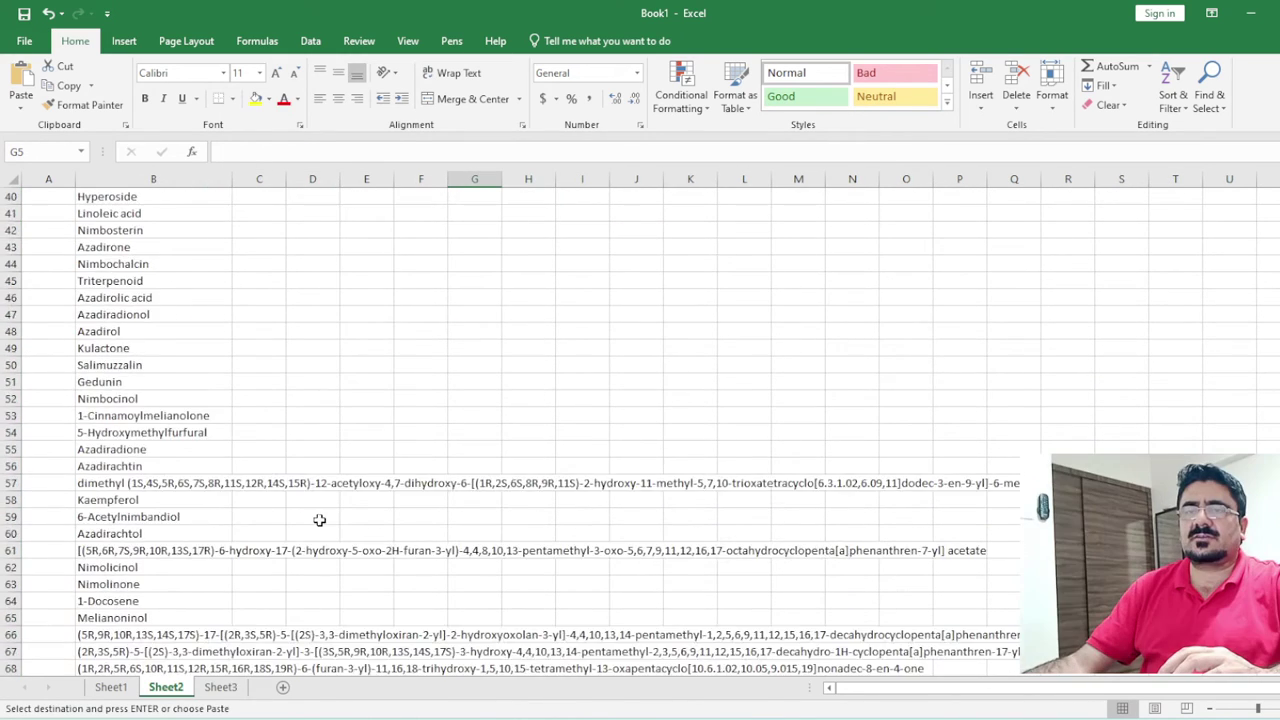
scroll(320, 515, down, 17)
scroll(177, 480, down, 5)
scroll(143, 363, up, 2)
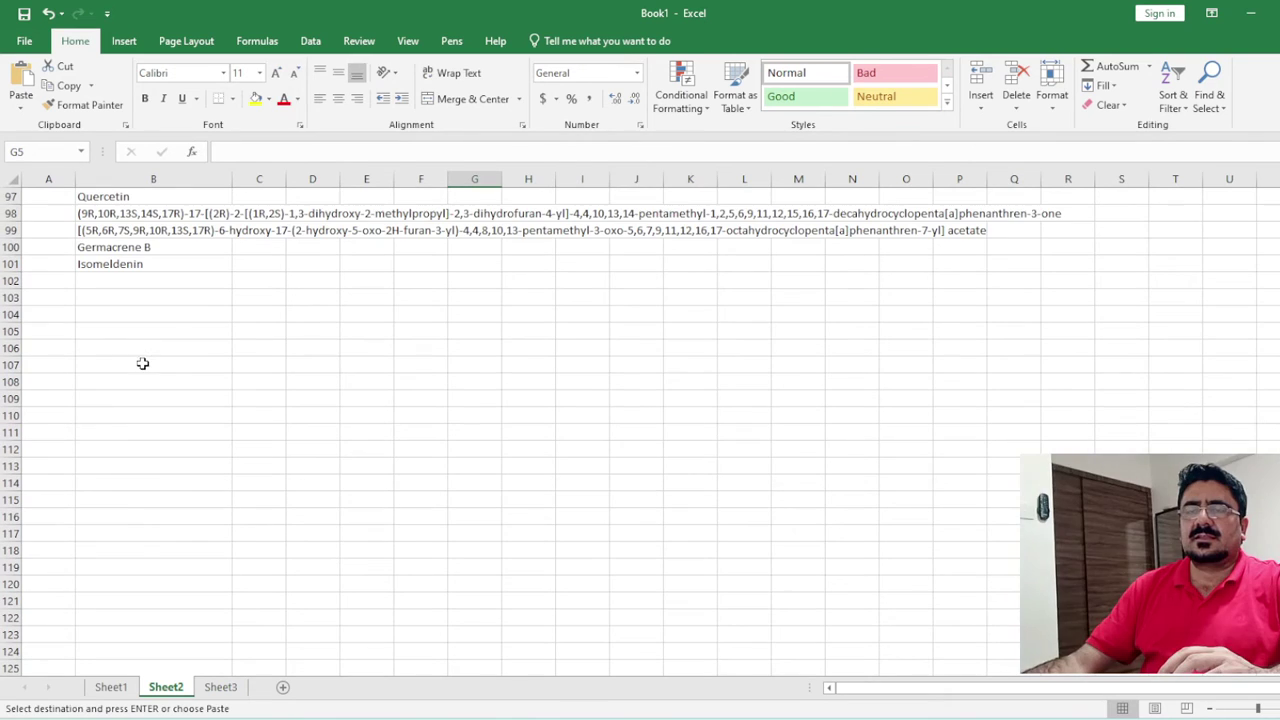
click(130, 280)
key(ctrl+v)
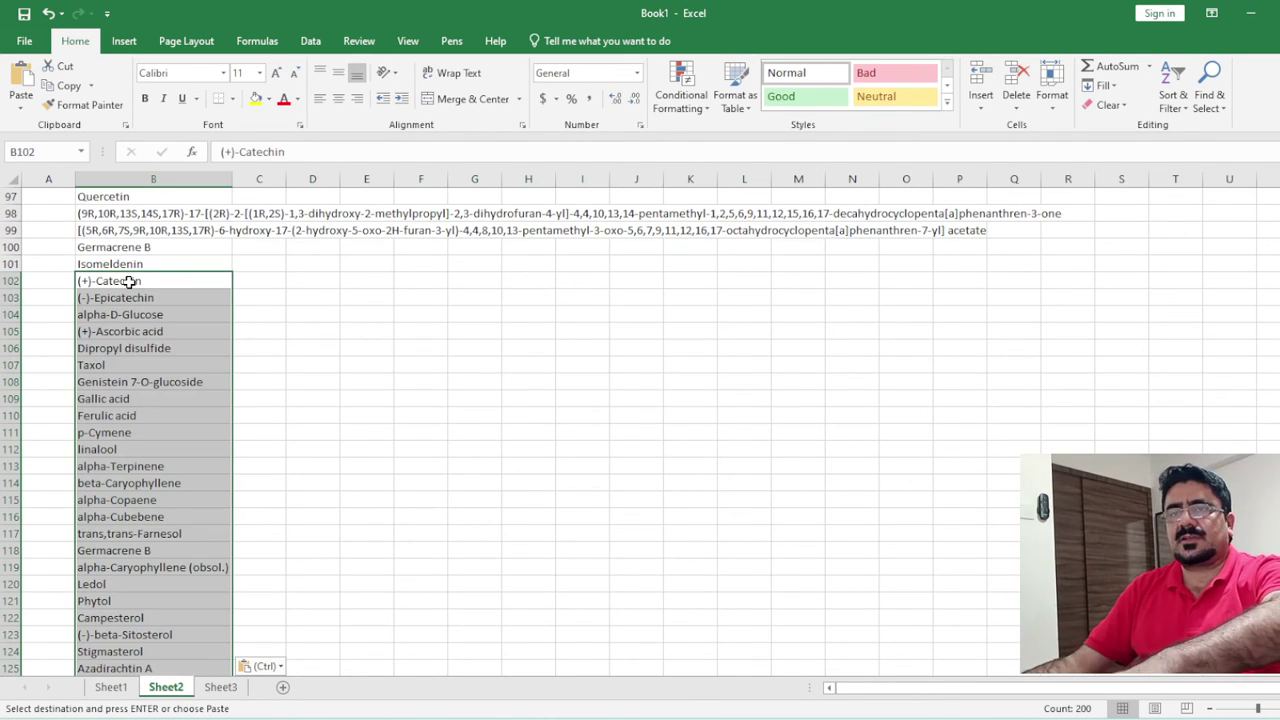
click(312, 346)
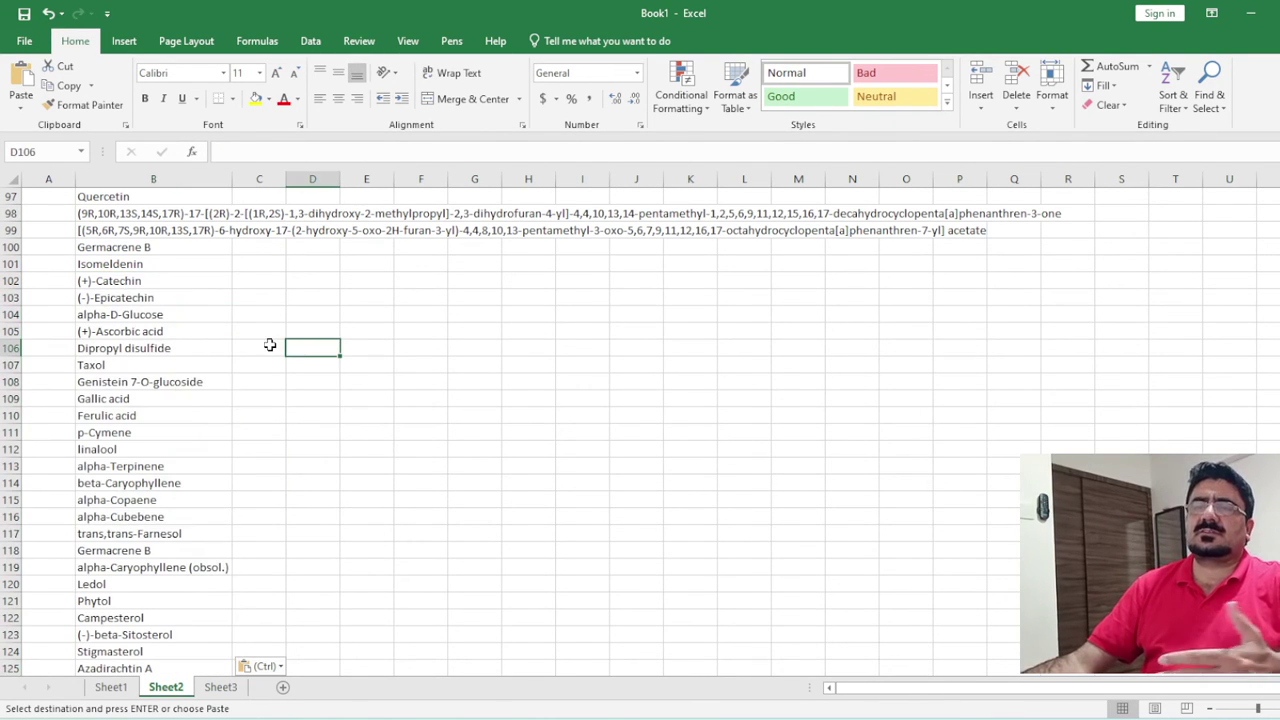
Scroll through the merged Name of Molecules list to check it, then minimize Excel
scroll(270, 355, up, 8)
scroll(262, 375, up, 14)
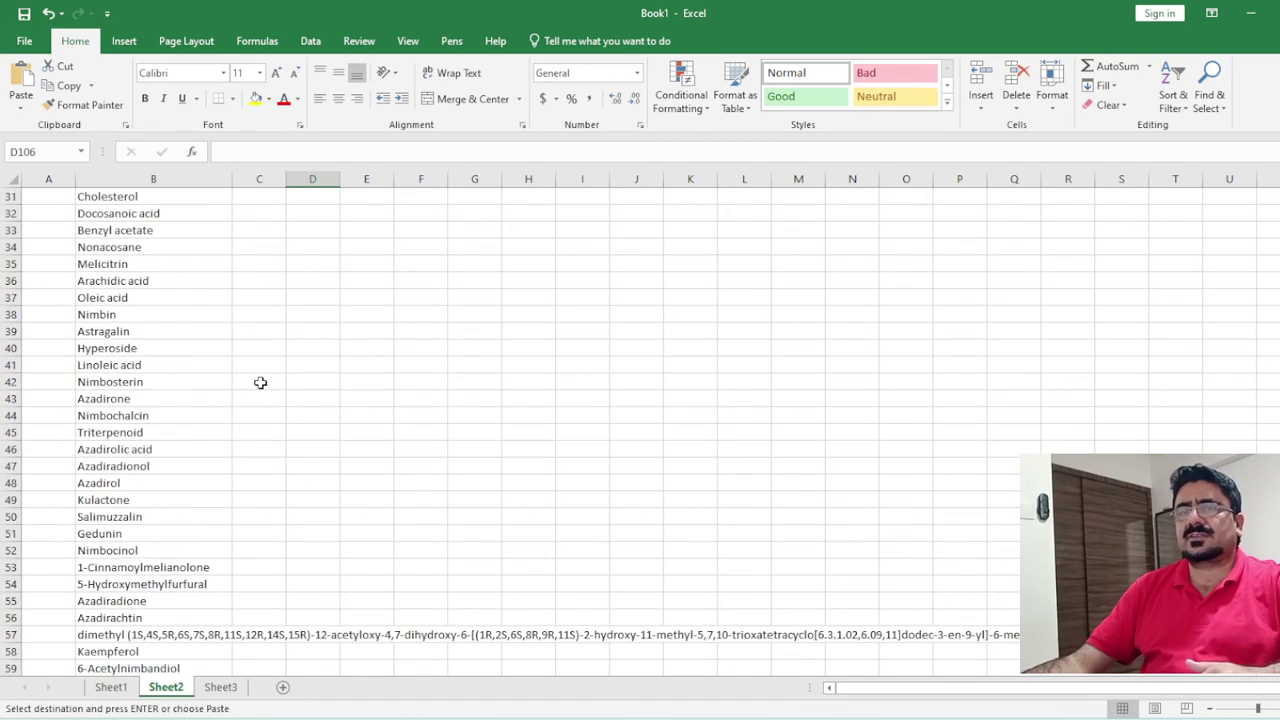
scroll(260, 383, up, 8)
scroll(259, 384, up, 2)
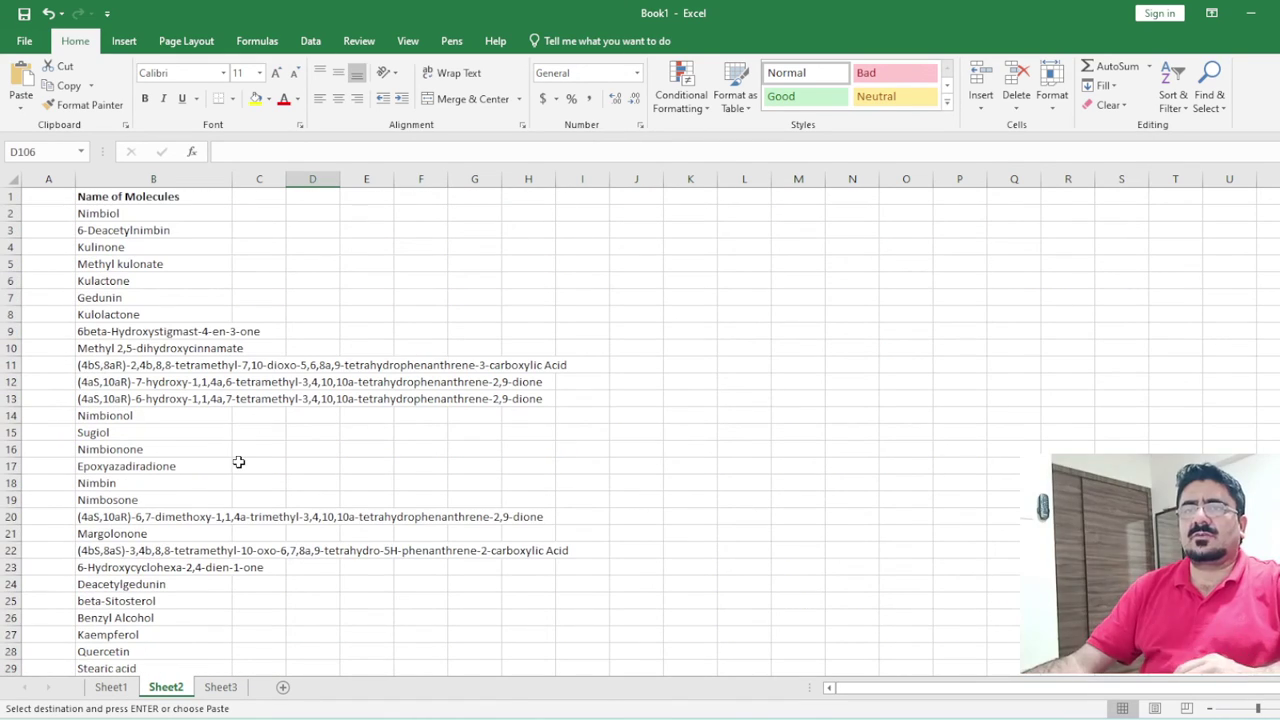
scroll(239, 462, down, 5)
scroll(239, 465, down, 4)
scroll(238, 475, down, 9)
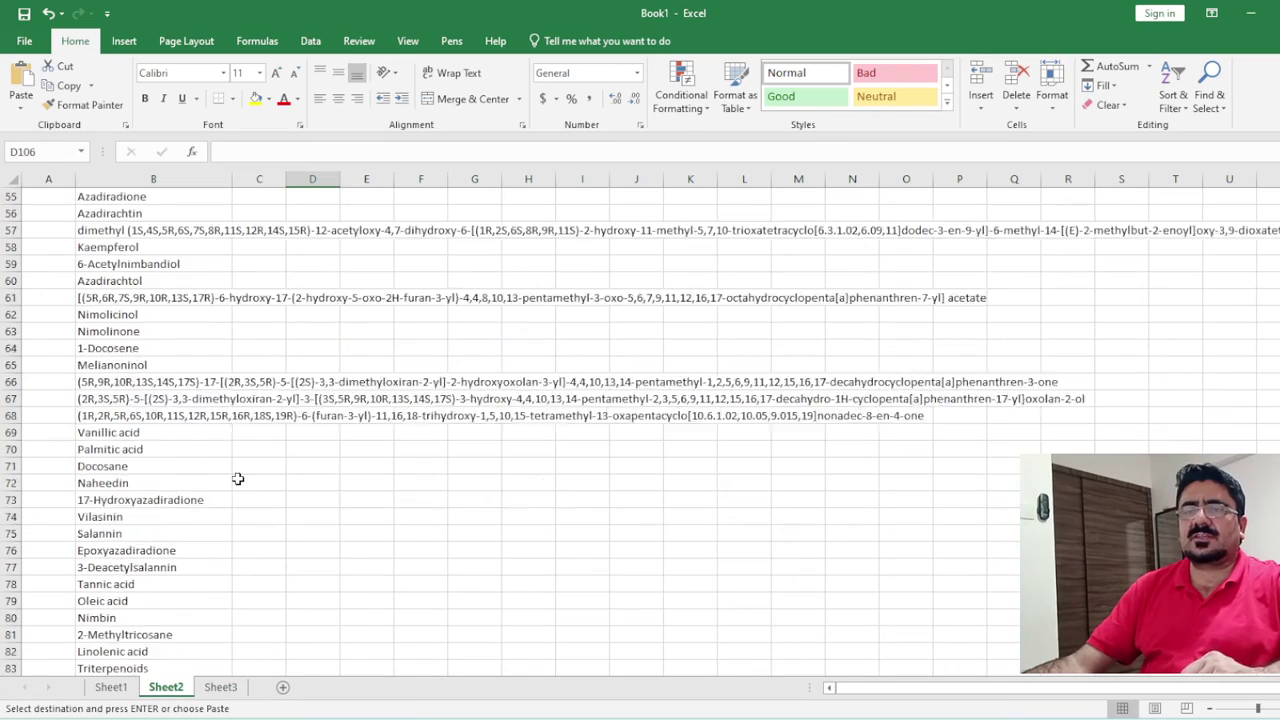
scroll(238, 479, down, 3)
scroll(238, 479, down, 2)
scroll(238, 479, down, 4)
scroll(238, 480, down, 10)
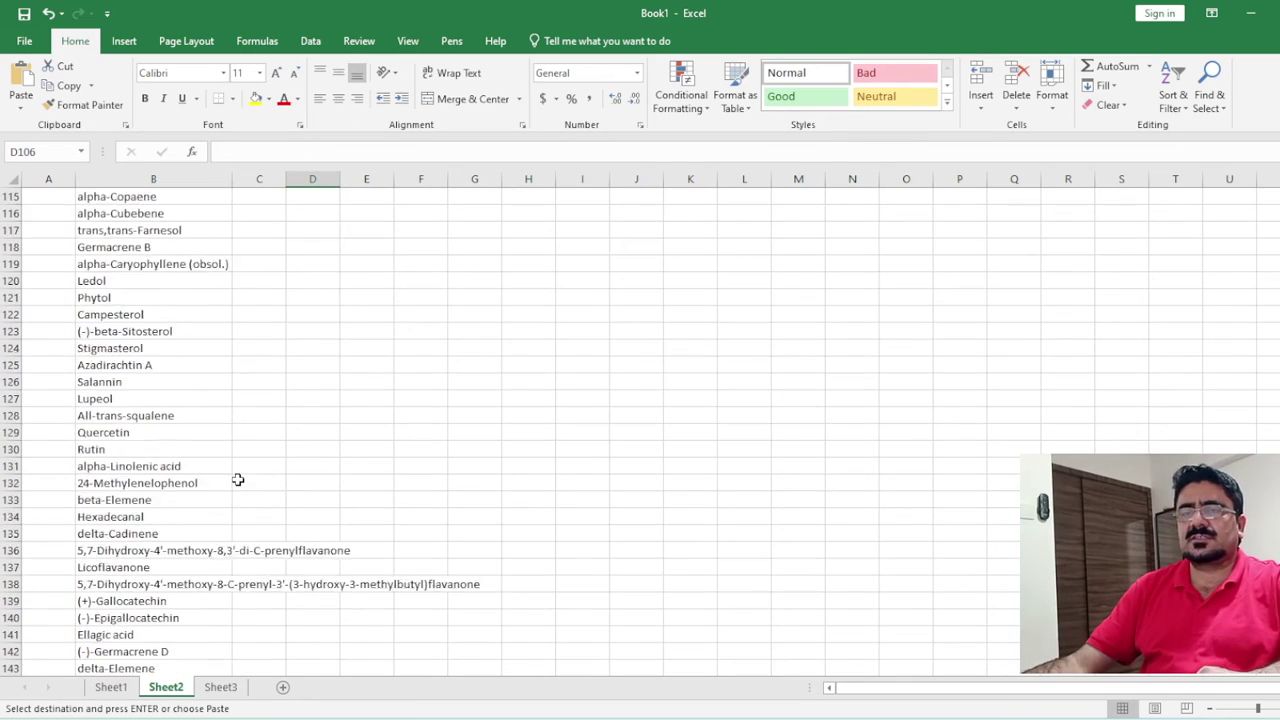
scroll(232, 510, up, 10)
scroll(215, 570, up, 8)
scroll(240, 400, up, 8)
scroll(258, 300, up, 3)
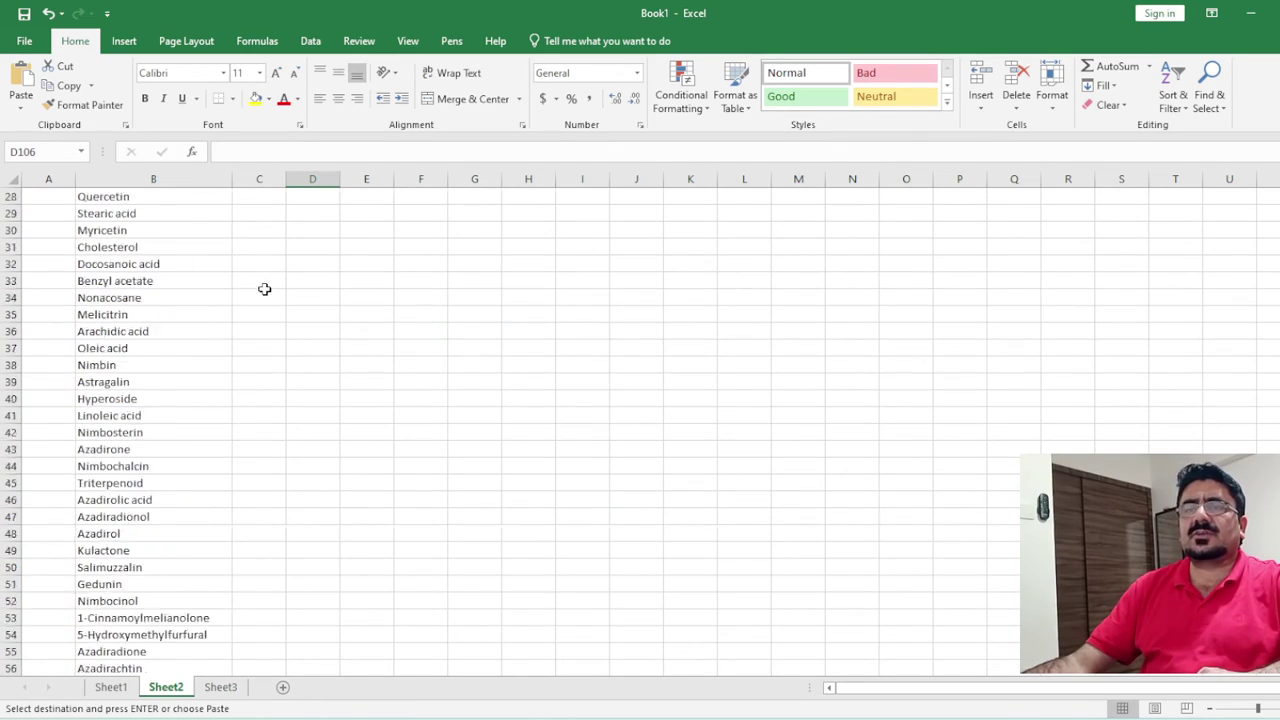
scroll(262, 266, up, 2)
scroll(270, 258, up, 5)
scroll(259, 242, up, 2)
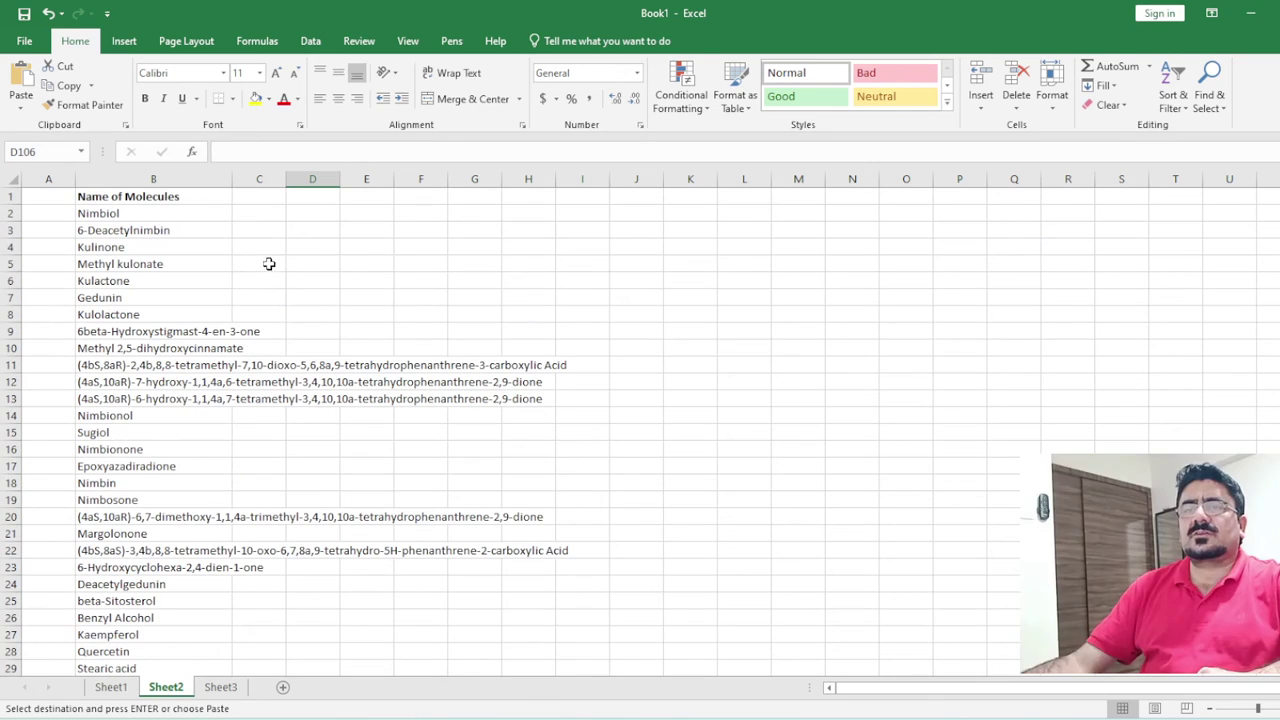
click(258, 213)
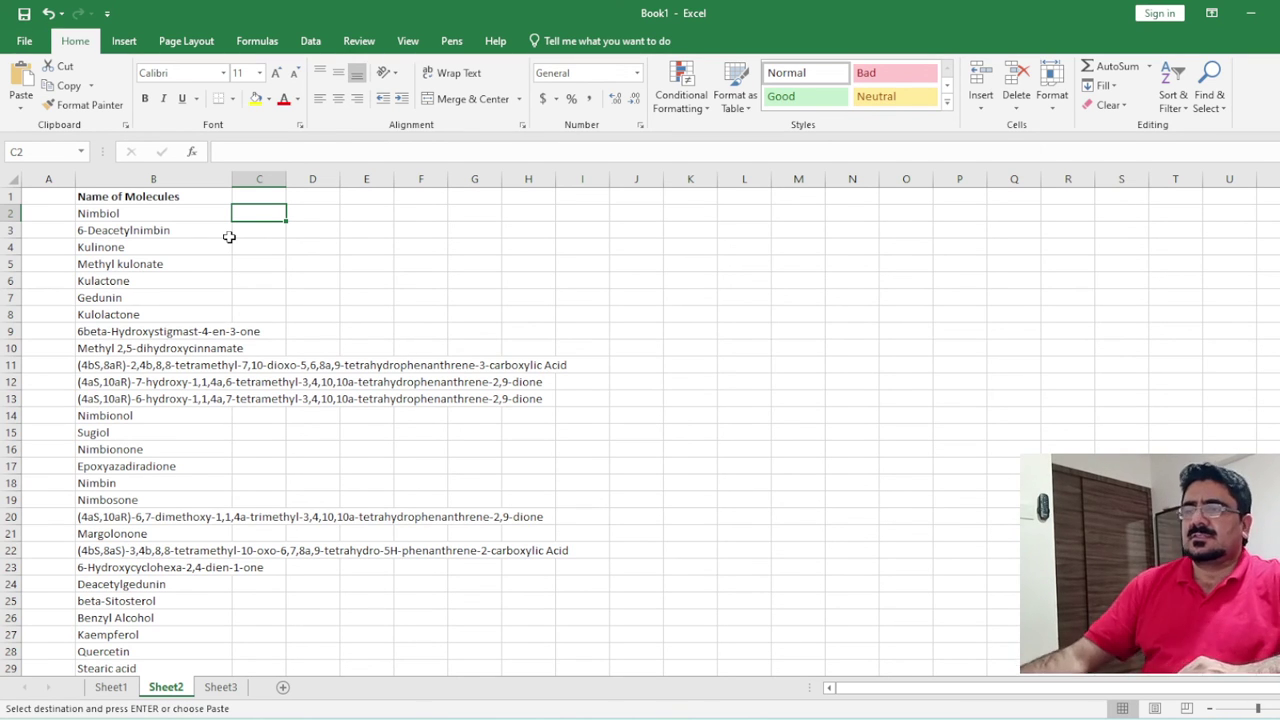
click(1249, 13)
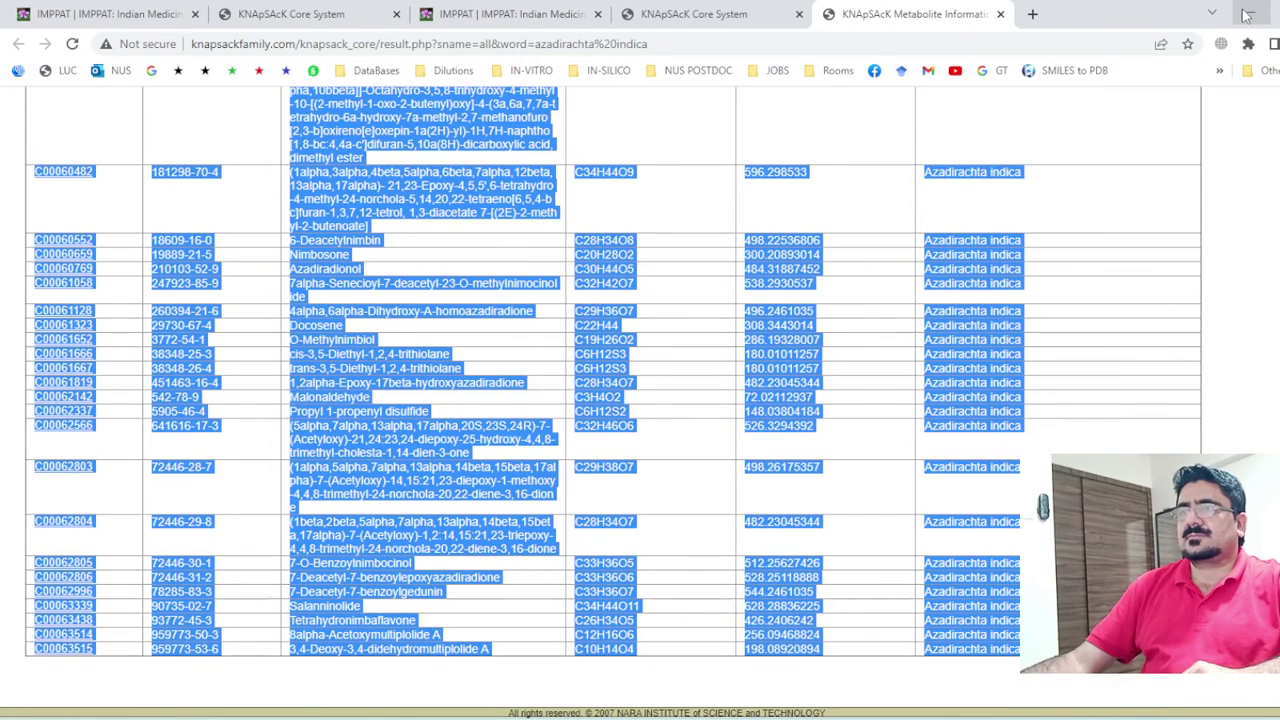
Bring the PowerPoint 'Phytochemical Databases' slide back on screen with nothing selected
click(1248, 14)
click(1103, 251)
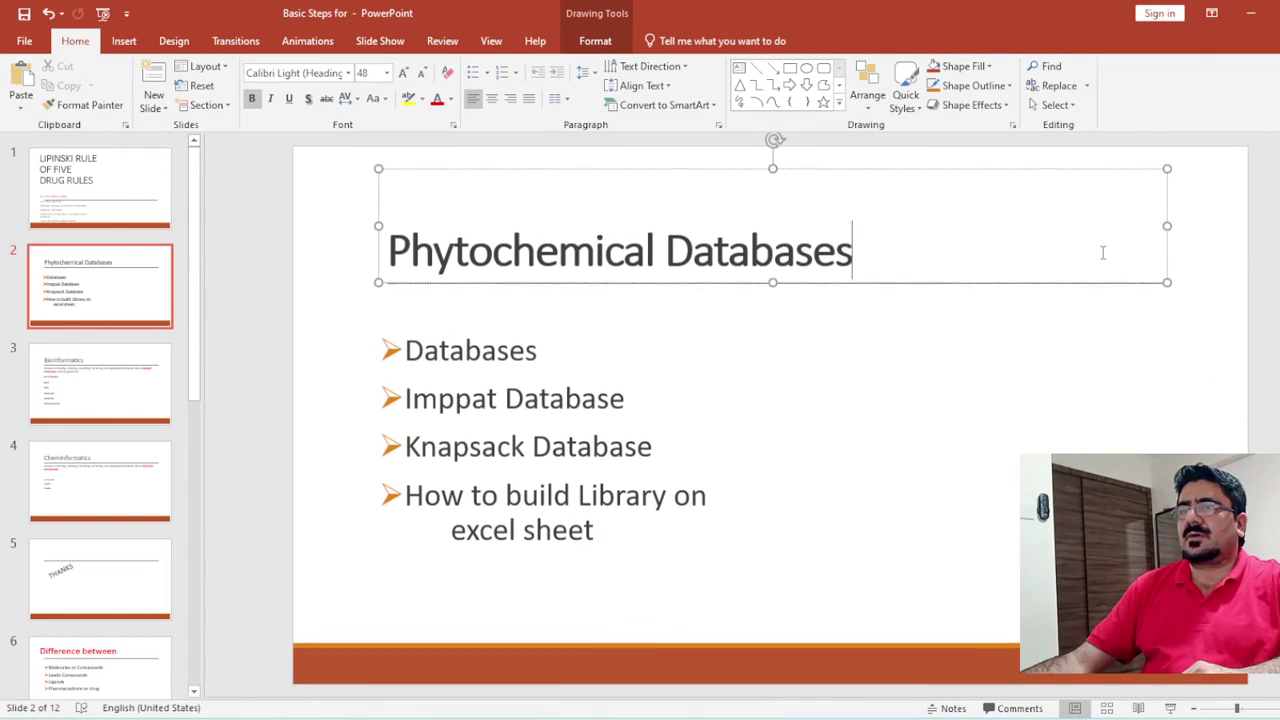
click(1196, 392)
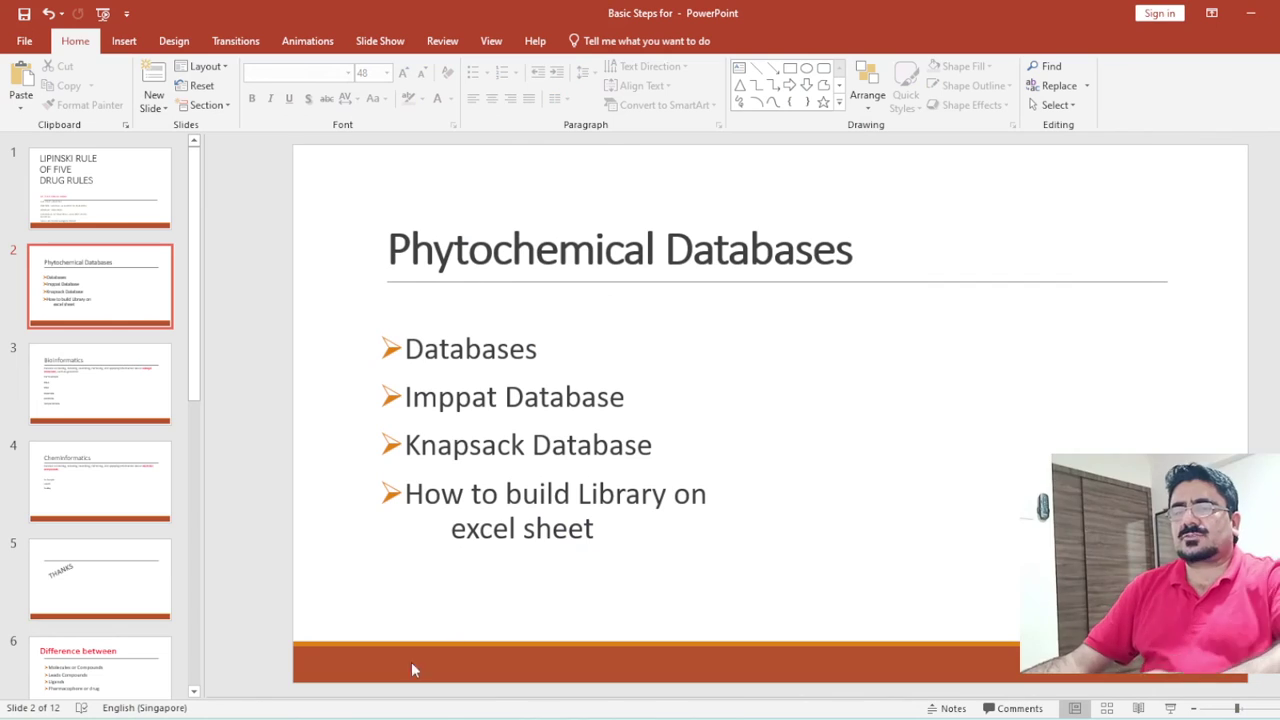